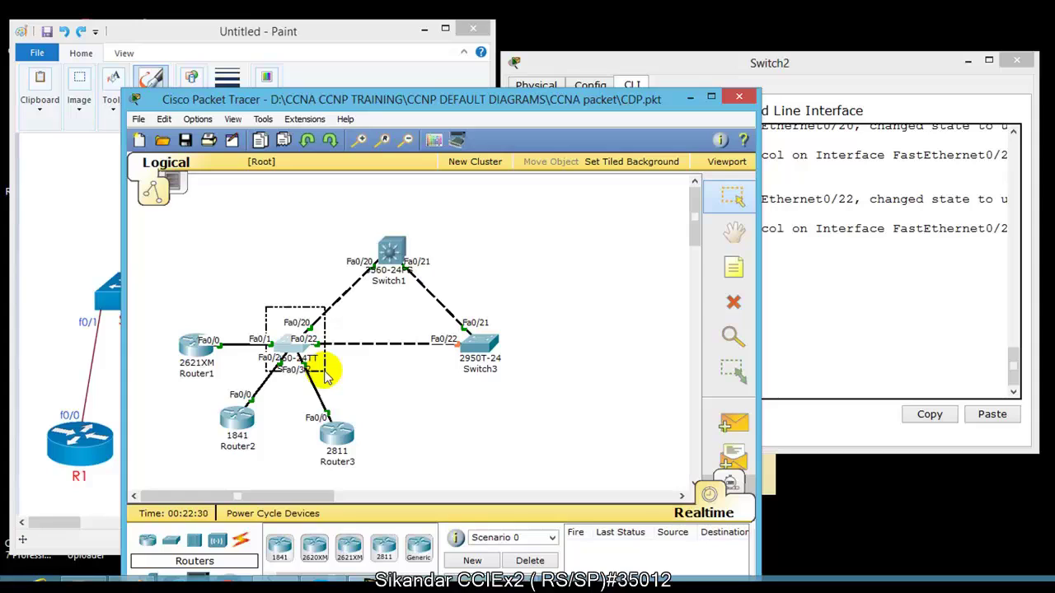
Box the central 2960 switch, the three routers and Switch1/Switch3, then minimize Packet Tracer
{"action": "mouse_move", "coordinate": [325, 375]}
{"action": "left_mouse_down"}
{"action": "mouse_move", "coordinate": [254, 288]}
{"action": "mouse_move", "coordinate": [321, 373]}
{"action": "left_mouse_up"}
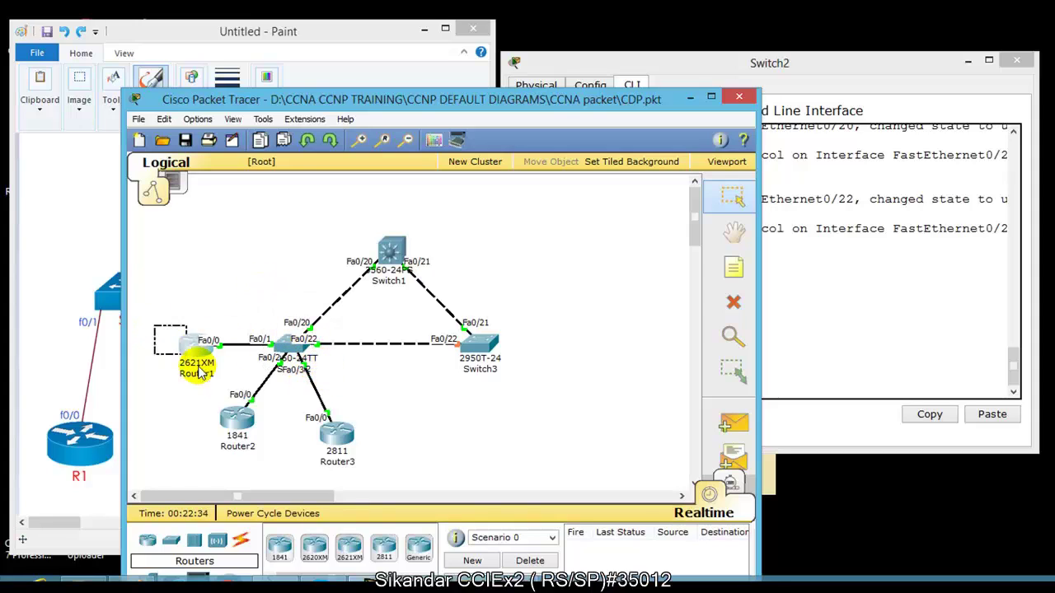
{"action": "left_click_drag", "start_coordinate": [154, 344], "coordinate": [348, 448]}
{"action": "left_click_drag", "start_coordinate": [321, 199], "coordinate": [528, 379]}
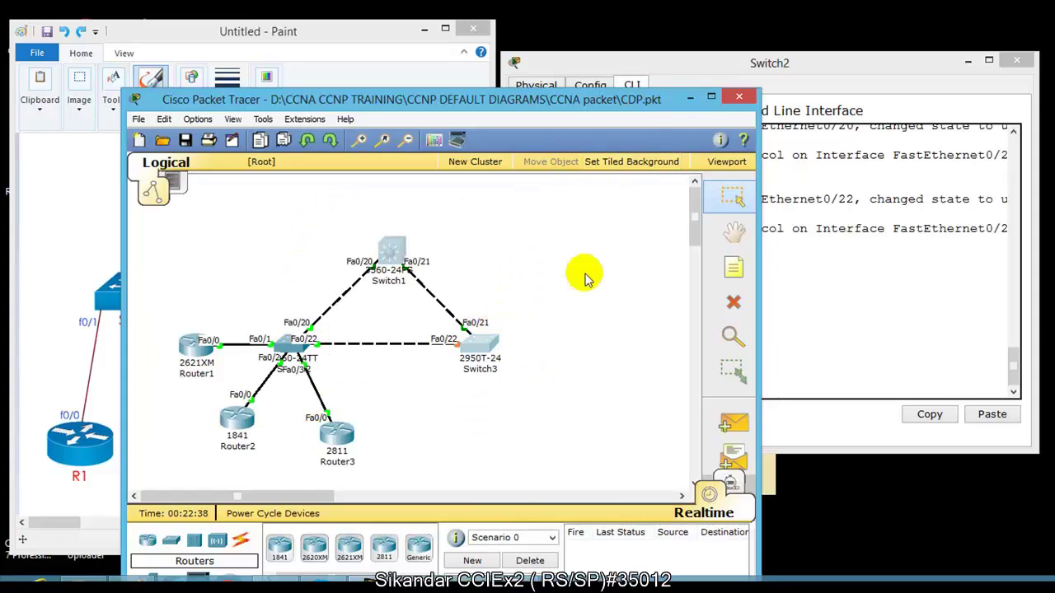
{"action": "left_click", "coordinate": [689, 98]}
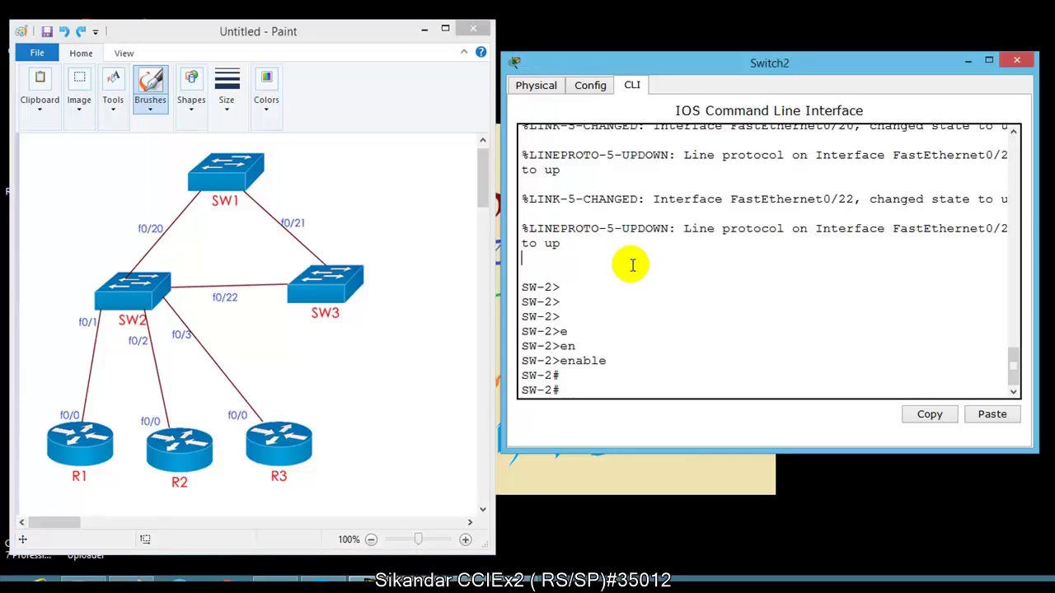
{"action": "key", "text": "Return"}
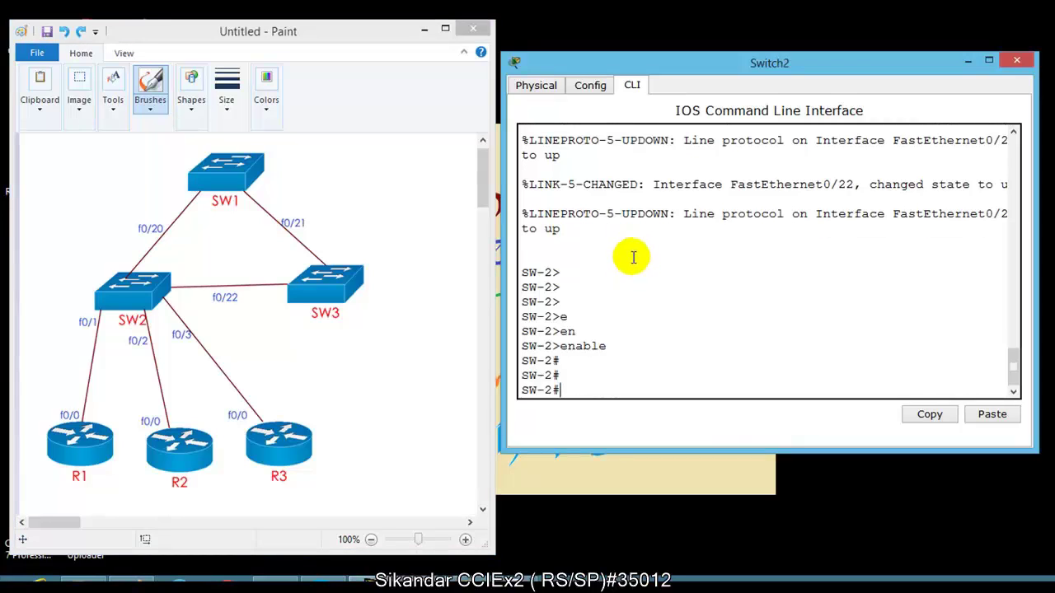
{"action": "left_click", "coordinate": [379, 220]}
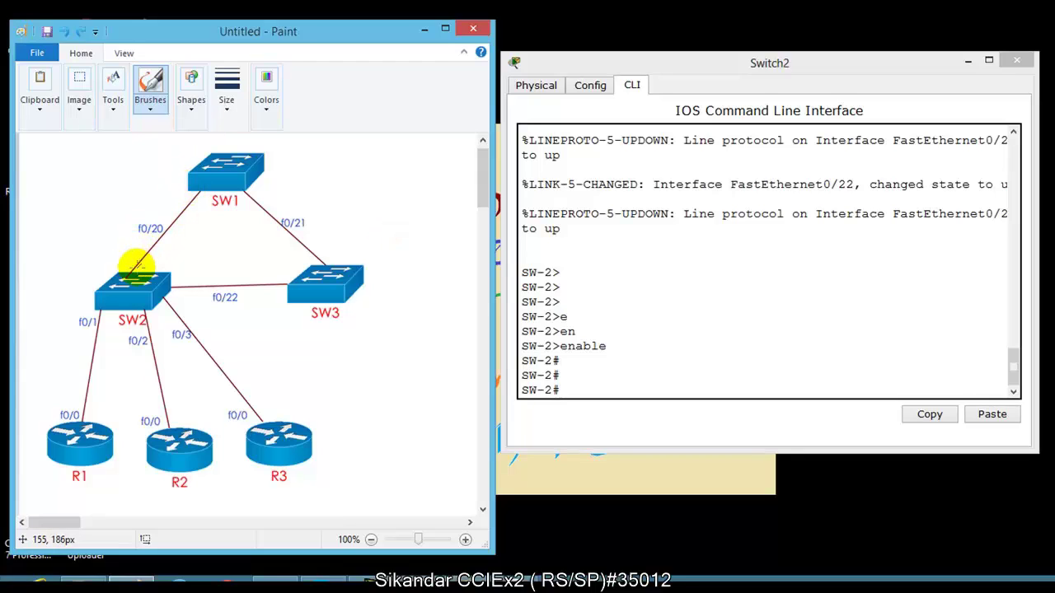
{"action": "mouse_move", "coordinate": [129, 276]}
{"action": "left_mouse_down"}
{"action": "mouse_move", "coordinate": [183, 212]}
{"action": "mouse_move", "coordinate": [196, 222]}
{"action": "left_mouse_up"}
{"action": "mouse_move", "coordinate": [169, 287]}
{"action": "left_mouse_down"}
{"action": "mouse_move", "coordinate": [306, 254]}
{"action": "mouse_move", "coordinate": [287, 263]}
{"action": "left_mouse_up"}
{"action": "left_click_drag", "start_coordinate": [206, 305], "coordinate": [254, 386]}
{"action": "left_click_drag", "start_coordinate": [175, 334], "coordinate": [196, 372]}
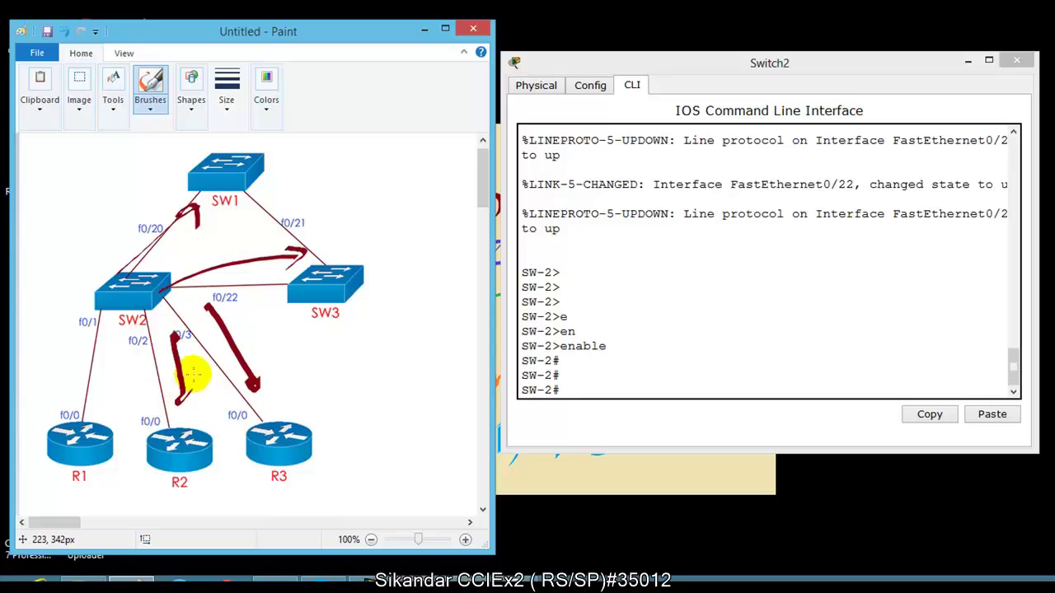
{"action": "left_click_drag", "start_coordinate": [130, 330], "coordinate": [88, 405]}
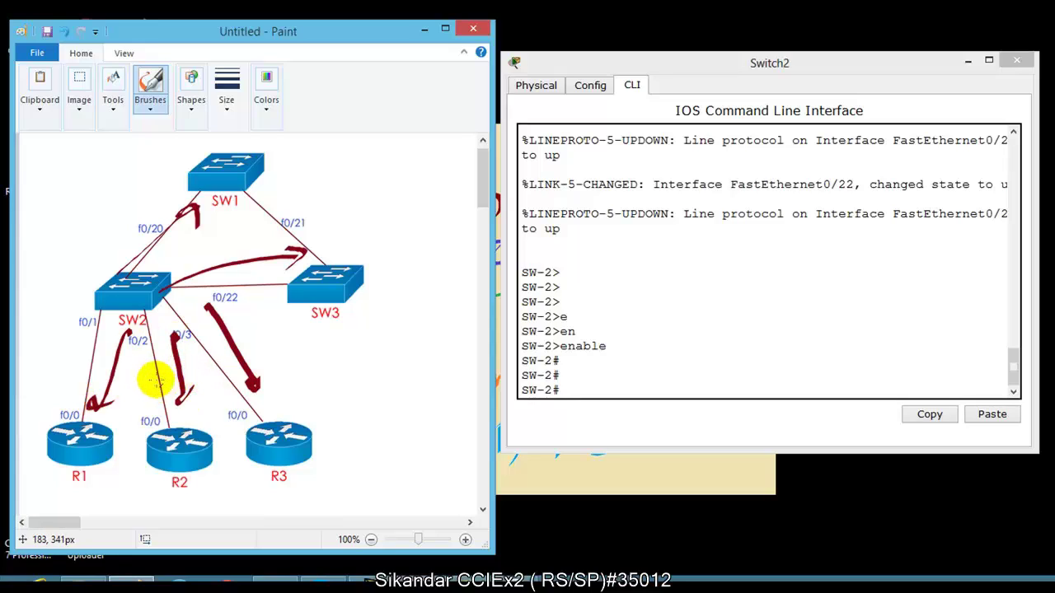
{"action": "key", "text": "ctrl+z"}
{"action": "key", "text": "ctrl+z"}
{"action": "key", "text": "ctrl+z"}
{"action": "key", "text": "ctrl+z"}
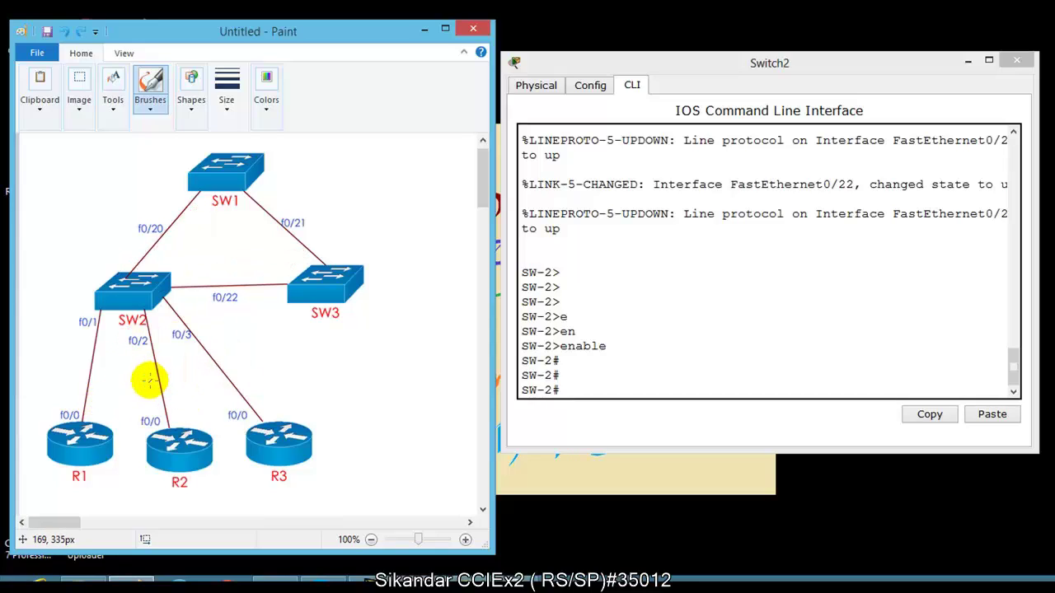
{"action": "left_click", "coordinate": [656, 347]}
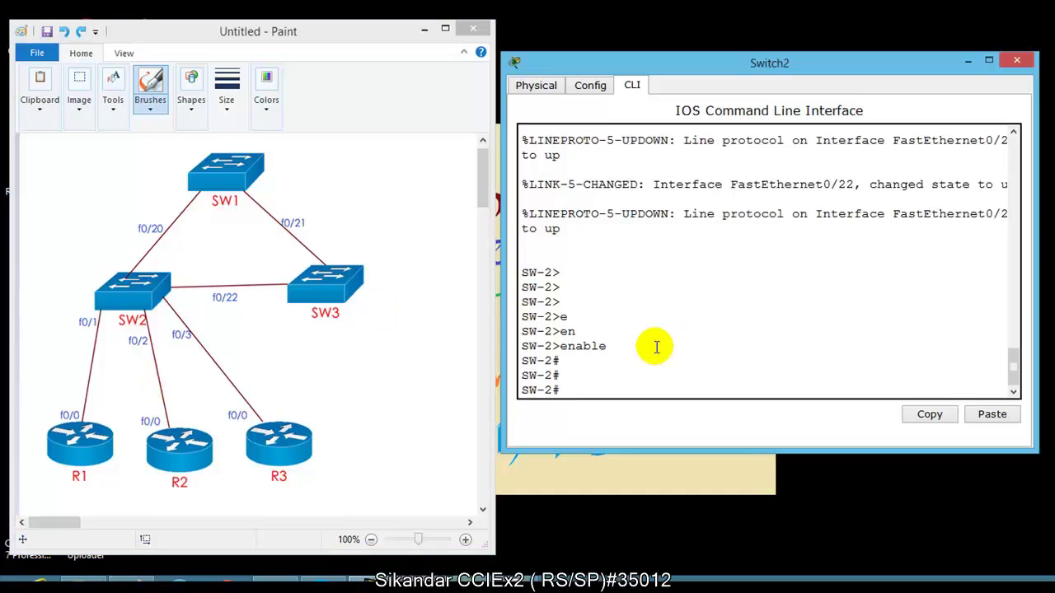
Run sh cdp on Switch2 and highlight the 60-second update timer and 180-second holdtime
{"action": "key", "text": "Return"}
{"action": "key", "text": "Return"}
{"action": "type", "text": "sh cdp"}
{"action": "key", "text": "Return"}
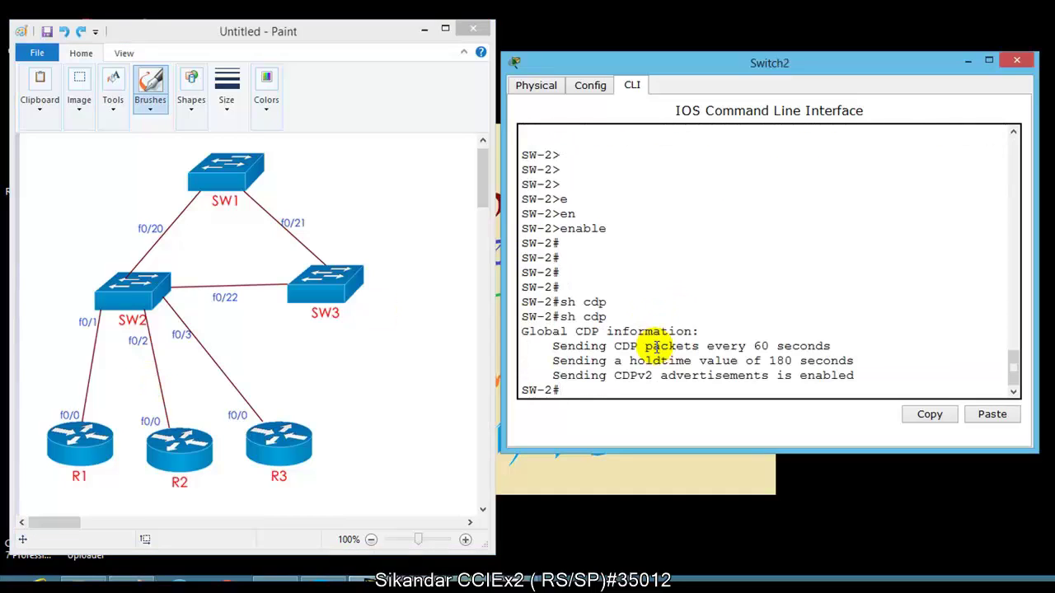
{"action": "left_click_drag", "start_coordinate": [552, 316], "coordinate": [848, 347]}
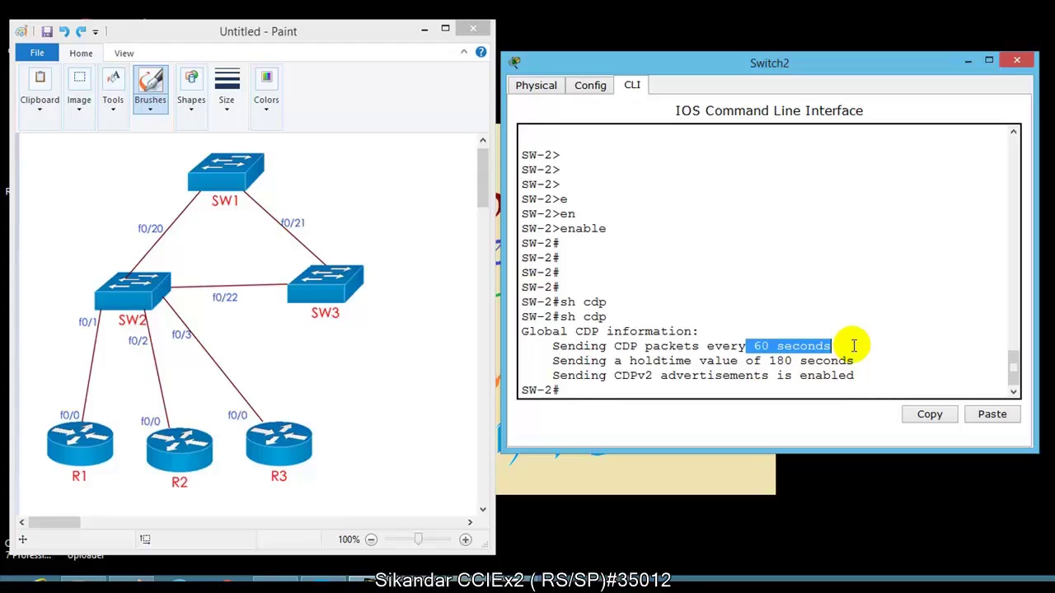
{"action": "left_click_drag", "start_coordinate": [730, 361], "coordinate": [800, 361]}
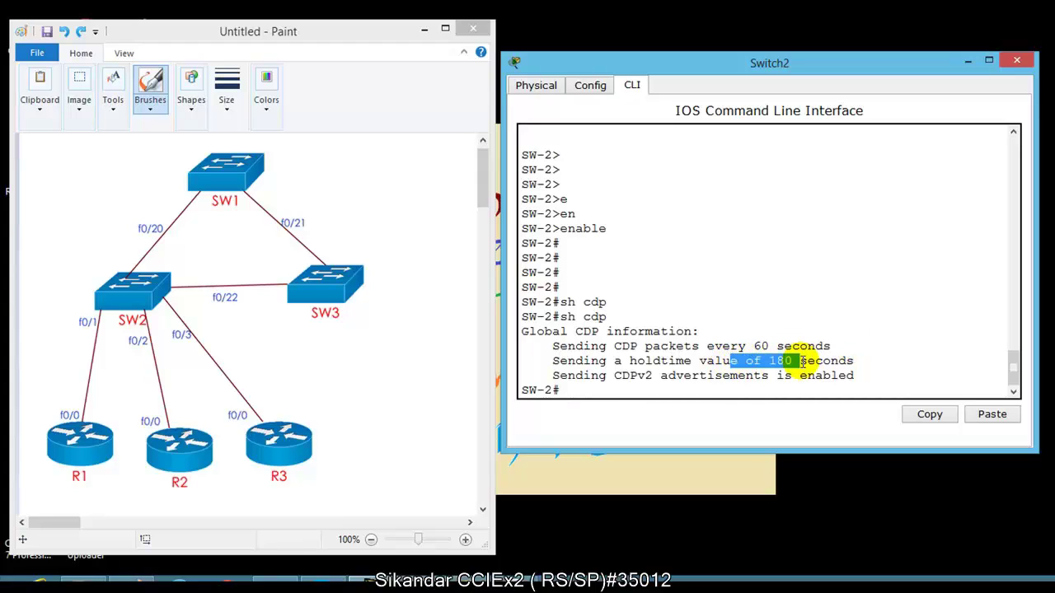
{"action": "left_click", "coordinate": [771, 345]}
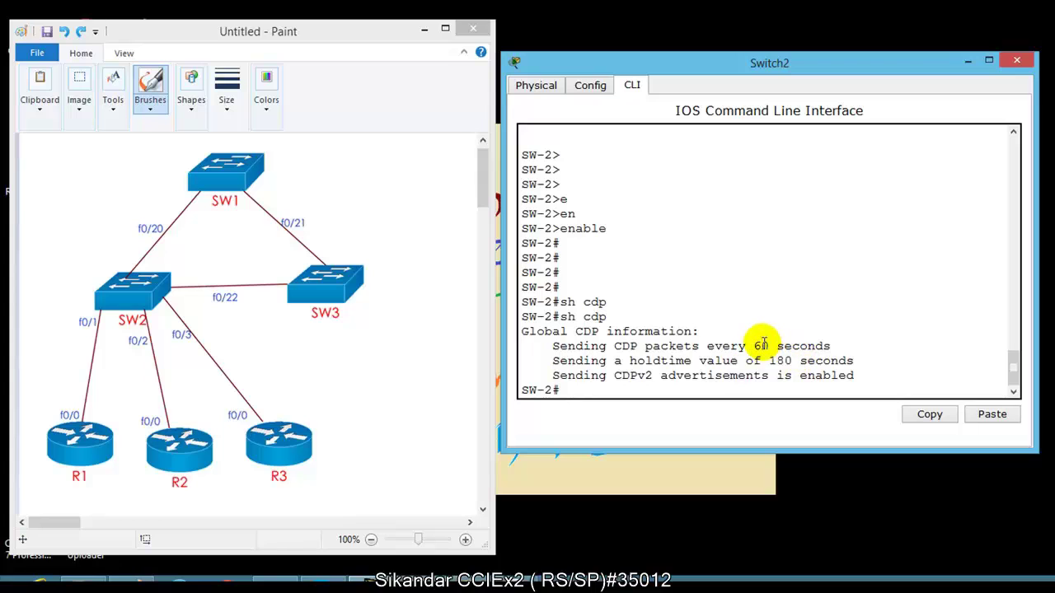
{"action": "key", "text": "Return"}
{"action": "key", "text": "Return"}
{"action": "key", "text": "Return"}
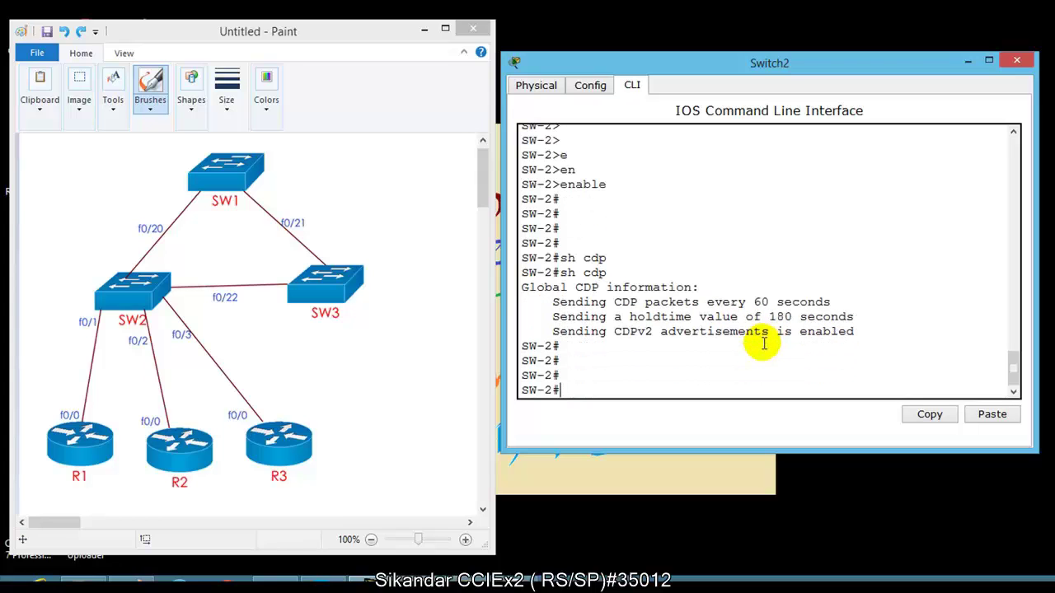
In the Word notes, highlight the R-1, R-2 and R-3 addresses 192.168.1.100, 2.100 and 3.100, then return to Paint
{"action": "left_click", "coordinate": [570, 580]}
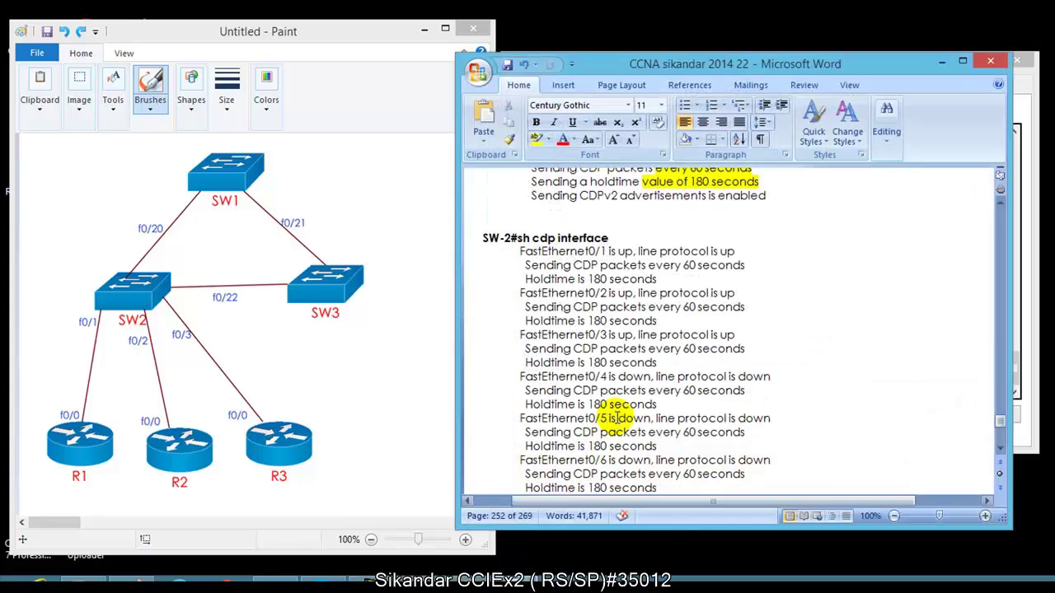
{"action": "scroll", "coordinate": [639, 363], "scroll_direction": "up", "scroll_amount": 10}
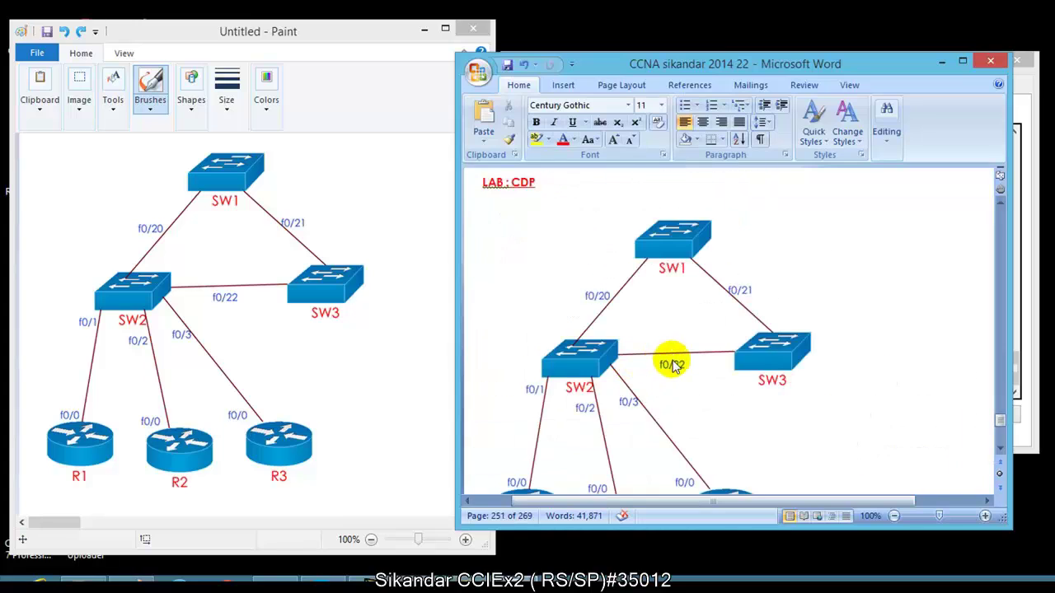
{"action": "scroll", "coordinate": [655, 363], "scroll_direction": "down", "scroll_amount": 5}
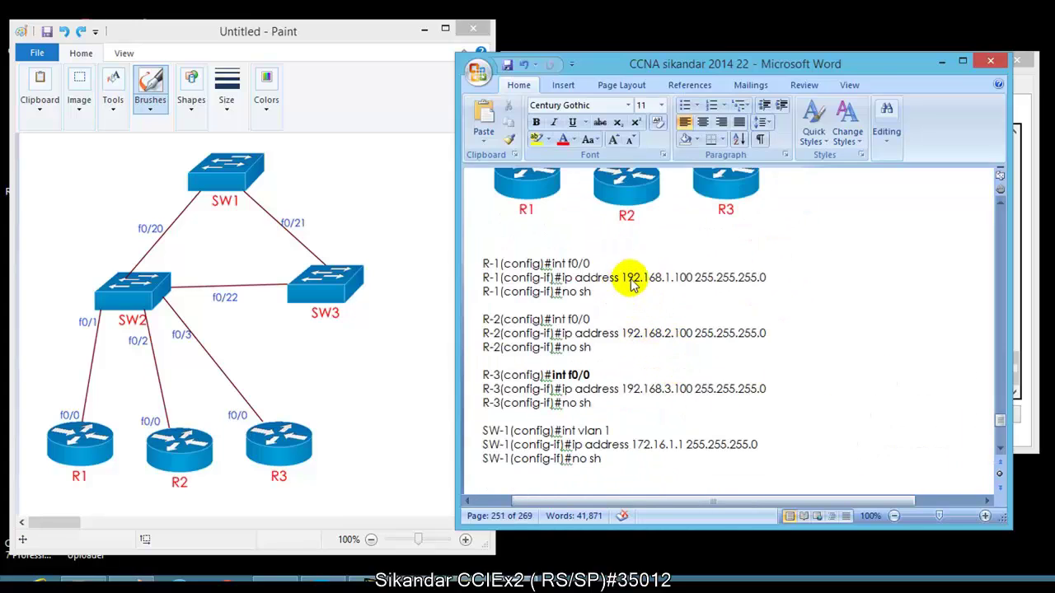
{"action": "left_click_drag", "start_coordinate": [624, 278], "coordinate": [699, 279]}
{"action": "left_click", "coordinate": [669, 320]}
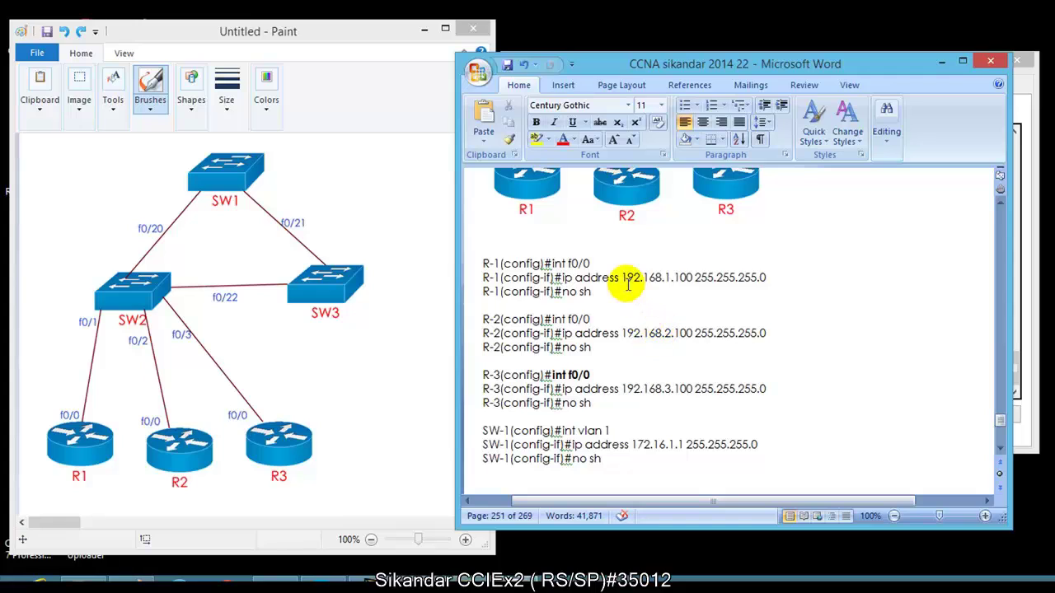
{"action": "left_click_drag", "start_coordinate": [575, 278], "coordinate": [694, 278]}
{"action": "left_click_drag", "start_coordinate": [623, 333], "coordinate": [697, 333]}
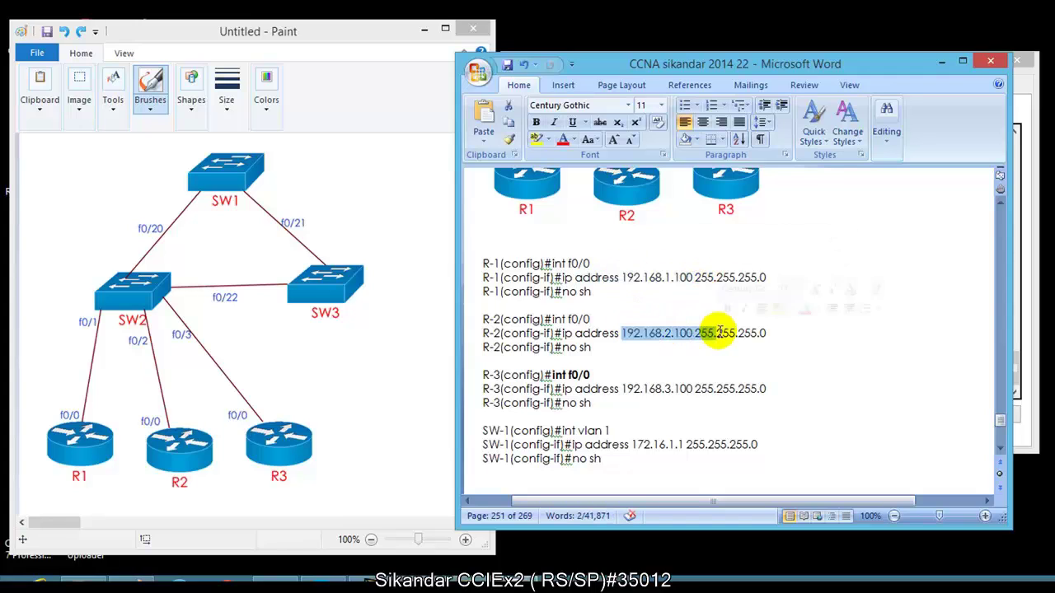
{"action": "left_click_drag", "start_coordinate": [622, 389], "coordinate": [721, 402]}
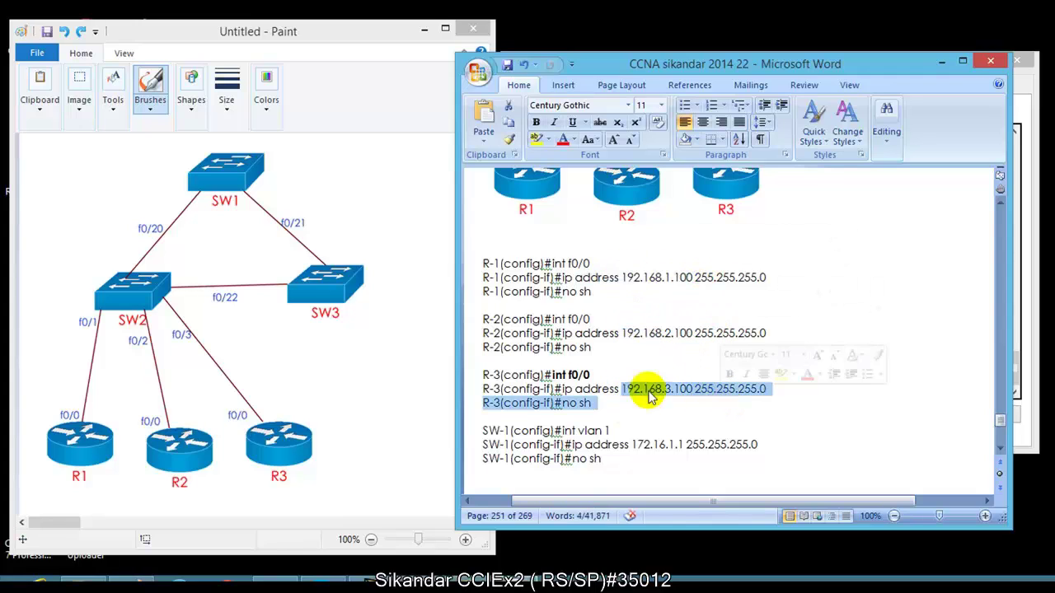
{"action": "left_click", "coordinate": [423, 367]}
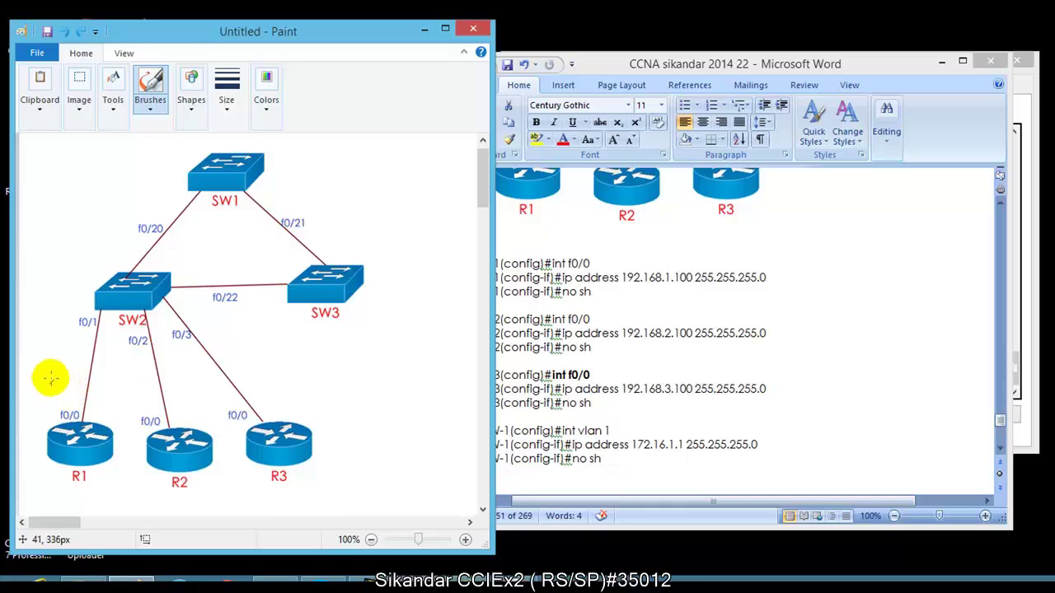
Handwrite 1.100, 2.100 and 3.100 above R1, R2 and R3, and minimize the Word notes
{"action": "mouse_move", "coordinate": [47, 372]}
{"action": "left_mouse_down"}
{"action": "mouse_move", "coordinate": [65, 390]}
{"action": "mouse_move", "coordinate": [109, 382]}
{"action": "mouse_move", "coordinate": [155, 400]}
{"action": "mouse_move", "coordinate": [183, 387]}
{"action": "left_mouse_up"}
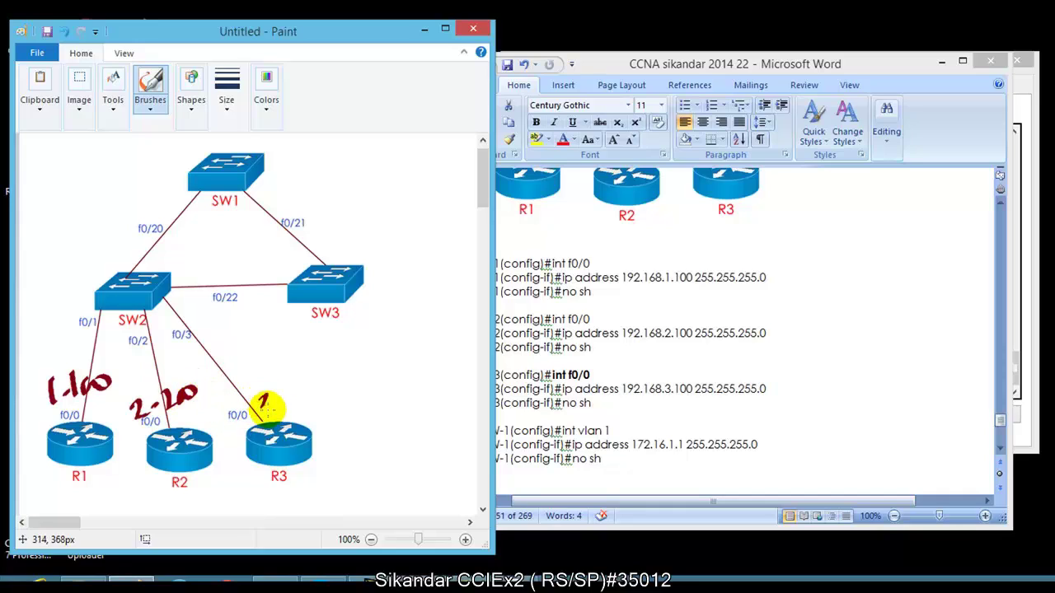
{"action": "left_click_drag", "start_coordinate": [269, 406], "coordinate": [320, 397]}
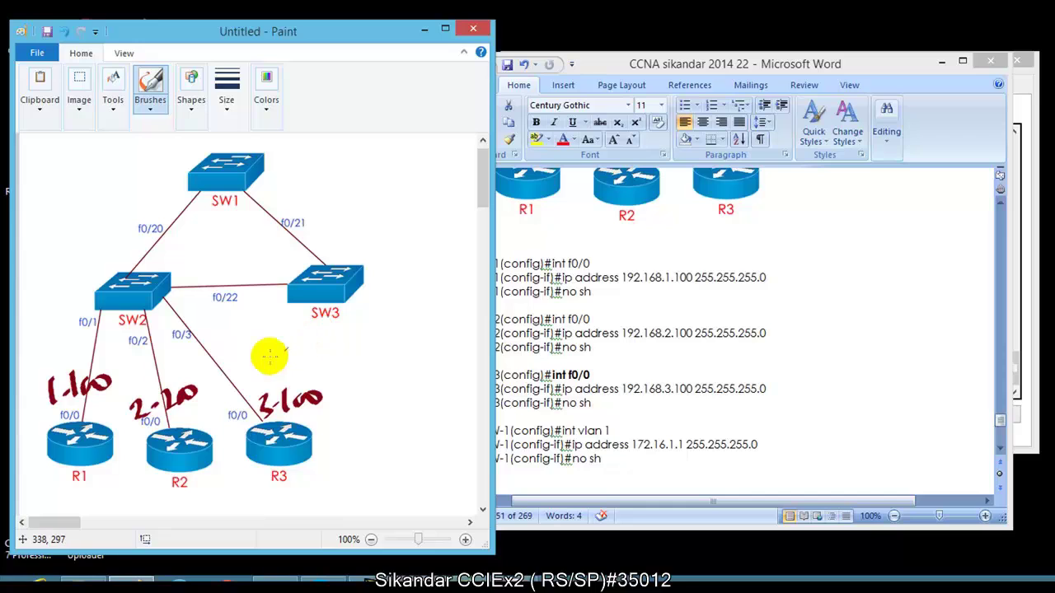
{"action": "left_click", "coordinate": [941, 62]}
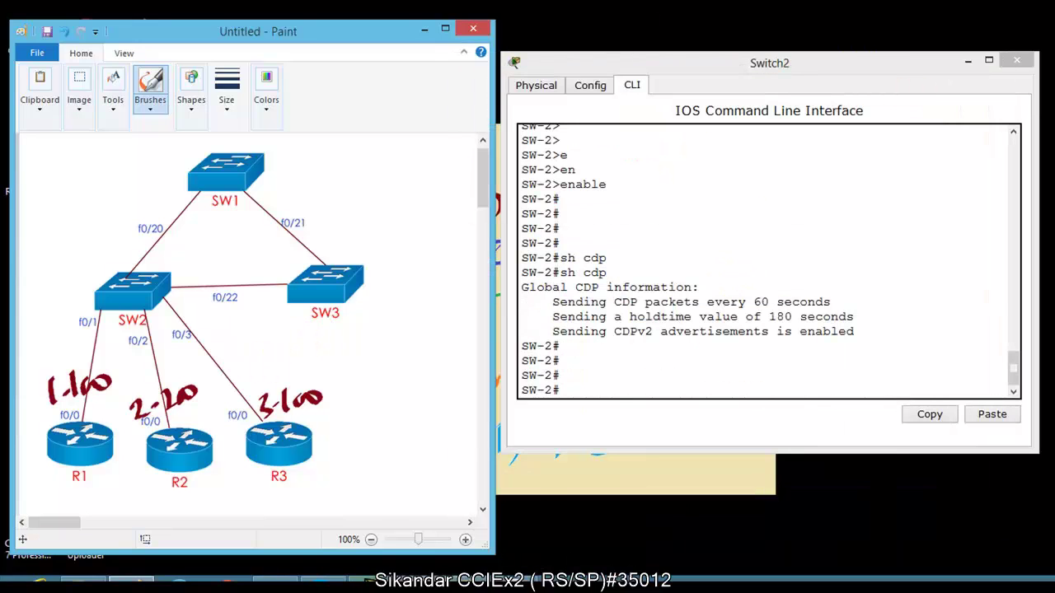
Open Router1's CLI from the Packet Tracer topology and shift its window to the right
{"action": "mouse_move", "coordinate": [371, 582]}
{"action": "left_click", "coordinate": [330, 506]}
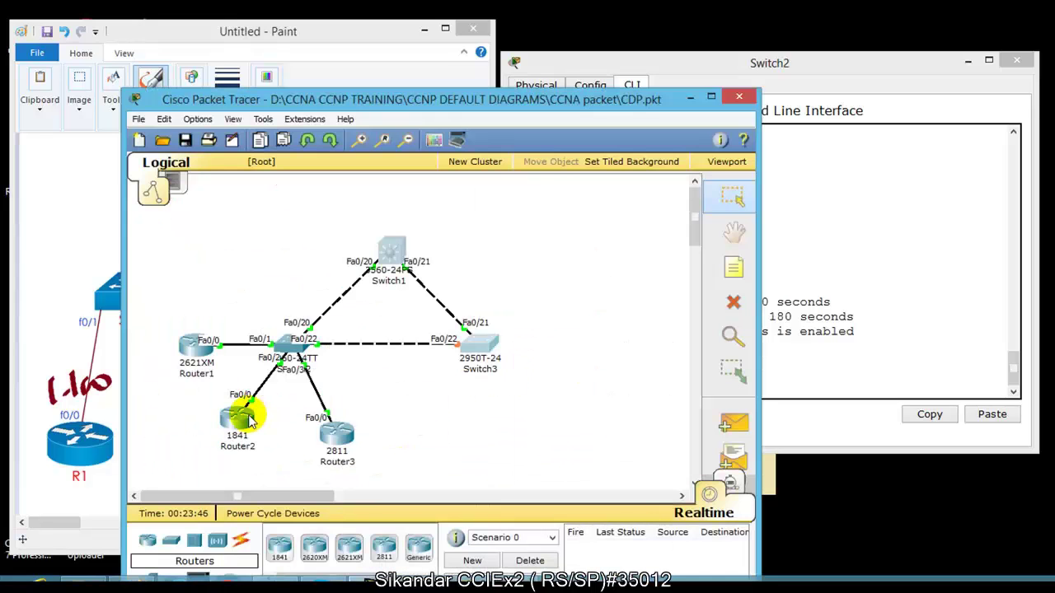
{"action": "left_click", "coordinate": [204, 354]}
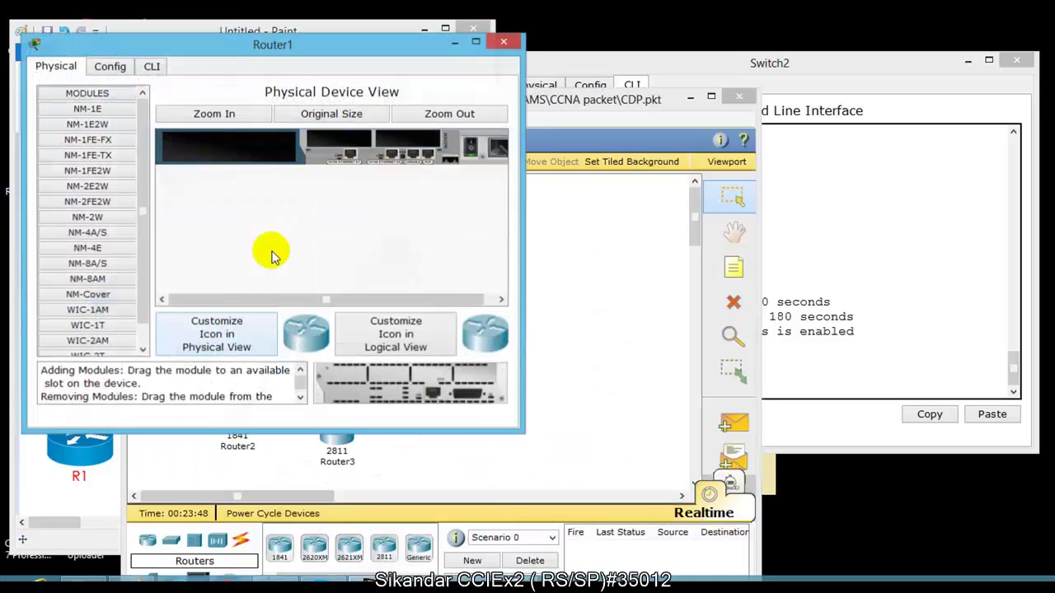
{"action": "left_click", "coordinate": [153, 70]}
{"action": "left_click_drag", "start_coordinate": [165, 47], "coordinate": [554, 118]}
{"action": "left_click", "coordinate": [689, 99]}
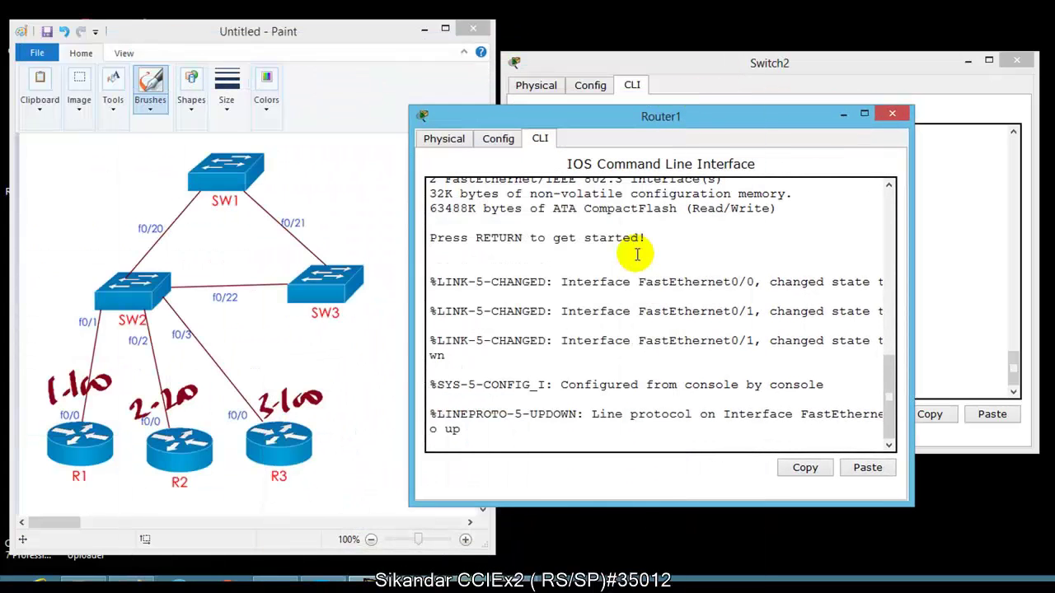
On Router1, enter enable mode, run sh ip int br, and highlight its address 192.168.1.100
{"action": "key", "text": "Return"}
{"action": "type", "text": "en"}
{"action": "key", "text": "Tab"}
{"action": "key", "text": "Return"}
{"action": "type", "text": "sh ip i"}
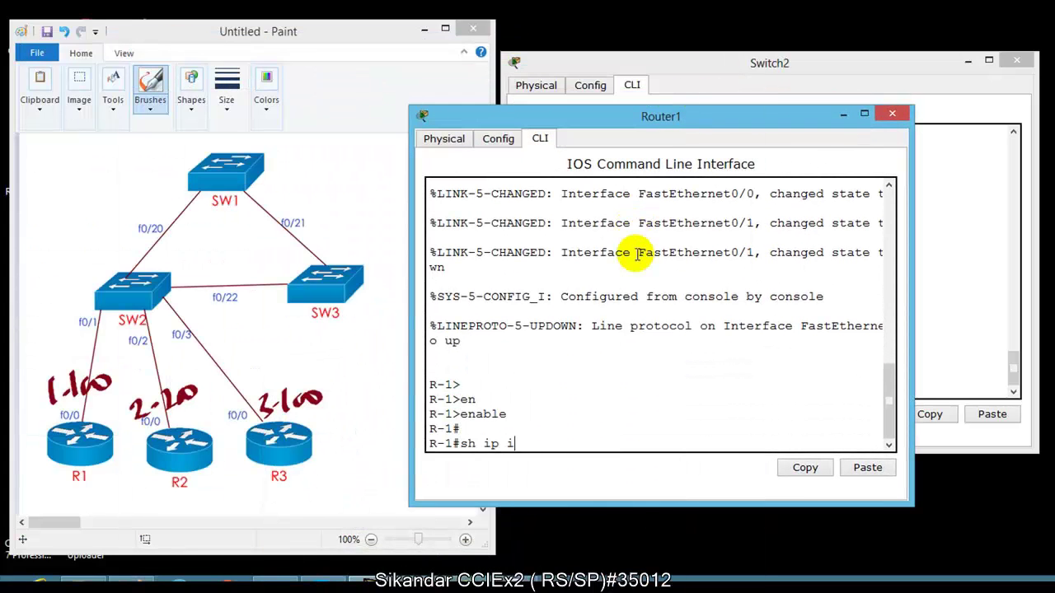
{"action": "type", "text": "nt br"}
{"action": "key", "text": "Tab"}
{"action": "key", "text": "Return"}
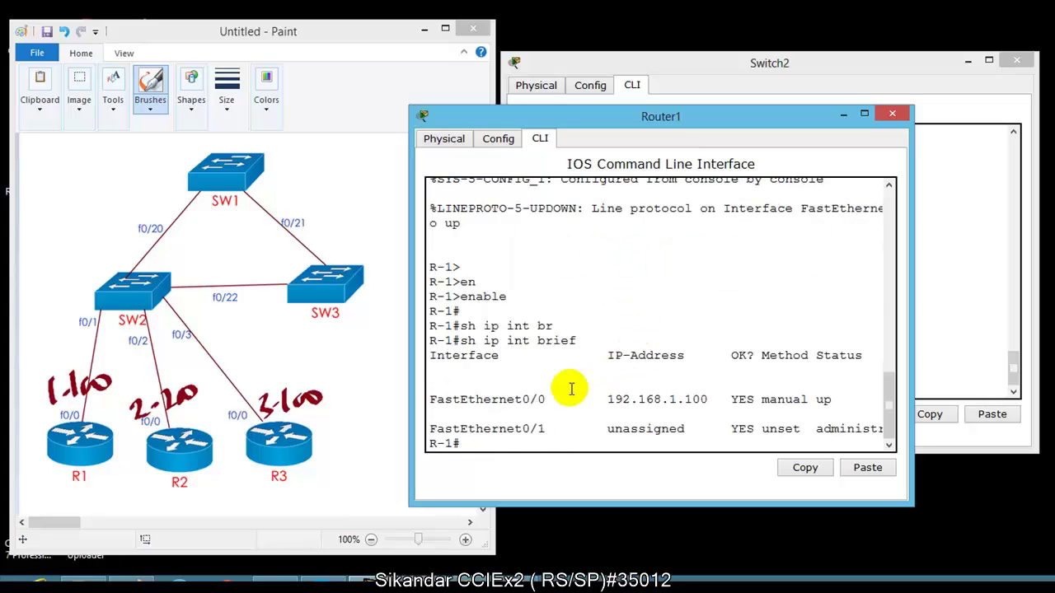
{"action": "left_click_drag", "start_coordinate": [546, 399], "coordinate": [707, 408]}
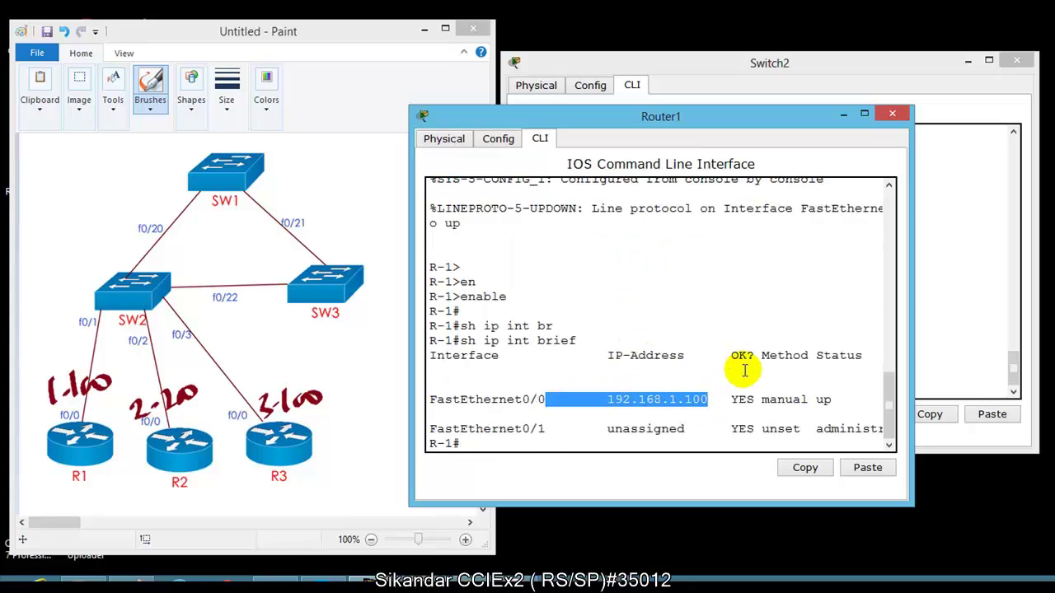
{"action": "left_click", "coordinate": [843, 115]}
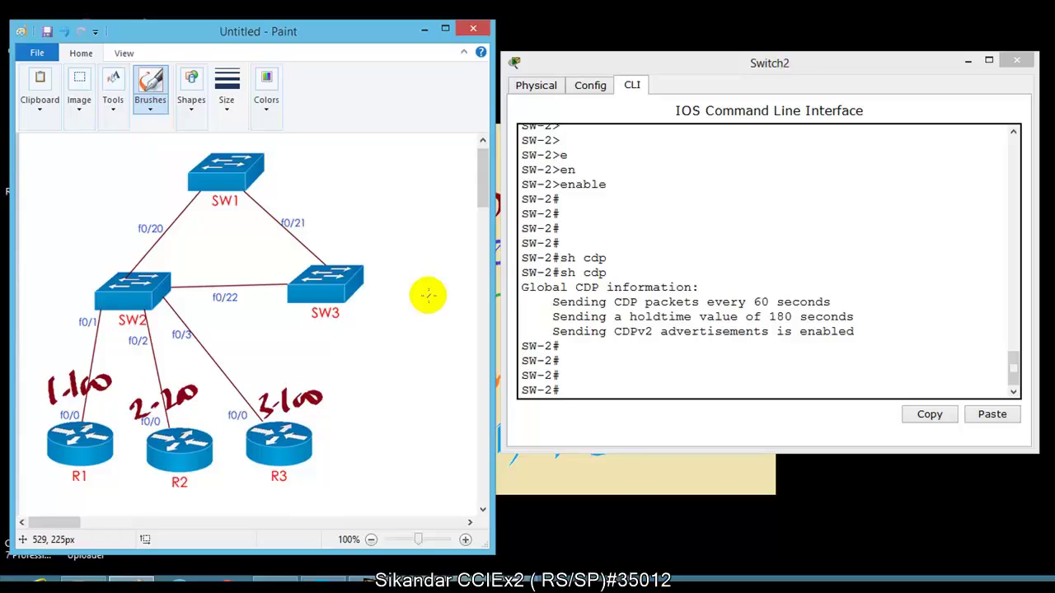
Circle SW1, SW3 and the f0/20, f0/21, f0/22 link labels in red, then return to Switch2's CLI
{"action": "mouse_move", "coordinate": [226, 193]}
{"action": "left_mouse_down"}
{"action": "mouse_move", "coordinate": [269, 174]}
{"action": "mouse_move", "coordinate": [232, 200]}
{"action": "mouse_move", "coordinate": [243, 170]}
{"action": "left_mouse_up"}
{"action": "mouse_move", "coordinate": [346, 247]}
{"action": "left_mouse_down"}
{"action": "mouse_move", "coordinate": [297, 275]}
{"action": "mouse_move", "coordinate": [307, 262]}
{"action": "left_mouse_up"}
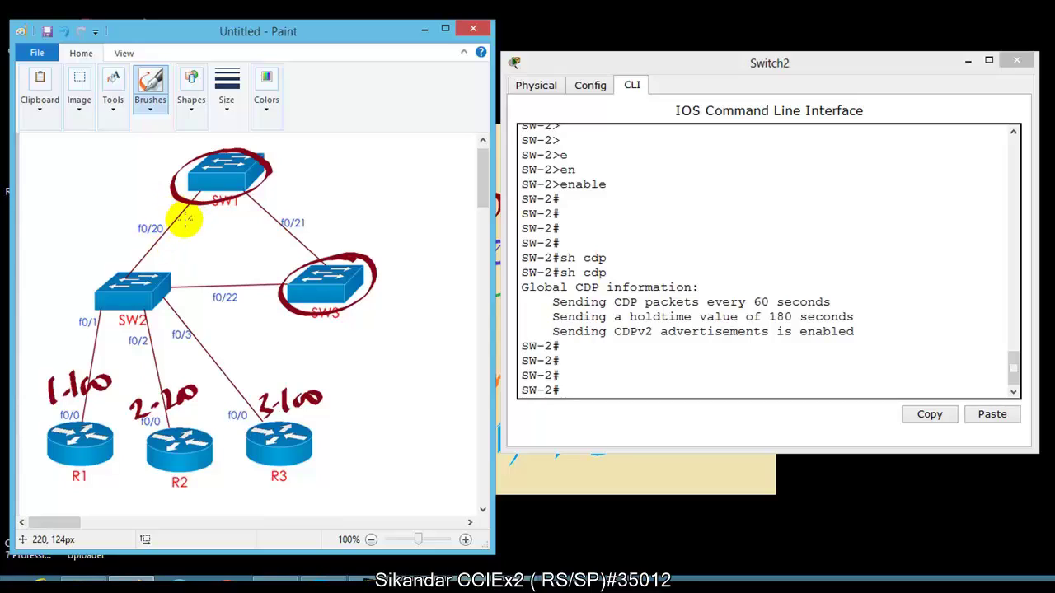
{"action": "left_click_drag", "start_coordinate": [172, 228], "coordinate": [175, 219]}
{"action": "mouse_move", "coordinate": [306, 200]}
{"action": "left_mouse_down"}
{"action": "mouse_move", "coordinate": [294, 207]}
{"action": "mouse_move", "coordinate": [305, 197]}
{"action": "left_mouse_up"}
{"action": "mouse_move", "coordinate": [239, 280]}
{"action": "left_mouse_down"}
{"action": "mouse_move", "coordinate": [217, 275]}
{"action": "mouse_move", "coordinate": [240, 279]}
{"action": "left_mouse_up"}
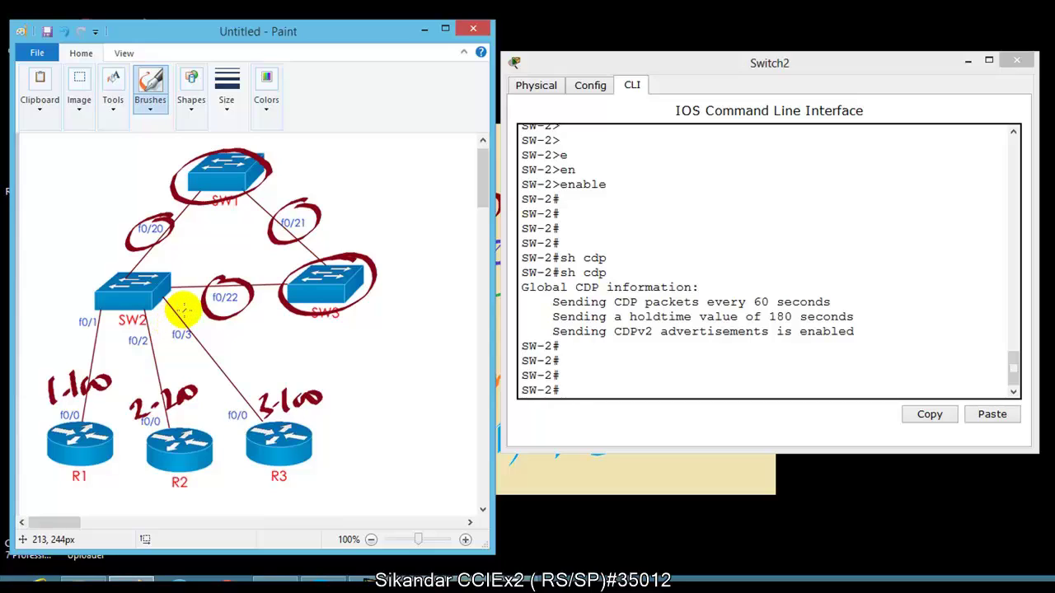
{"action": "left_click", "coordinate": [569, 379]}
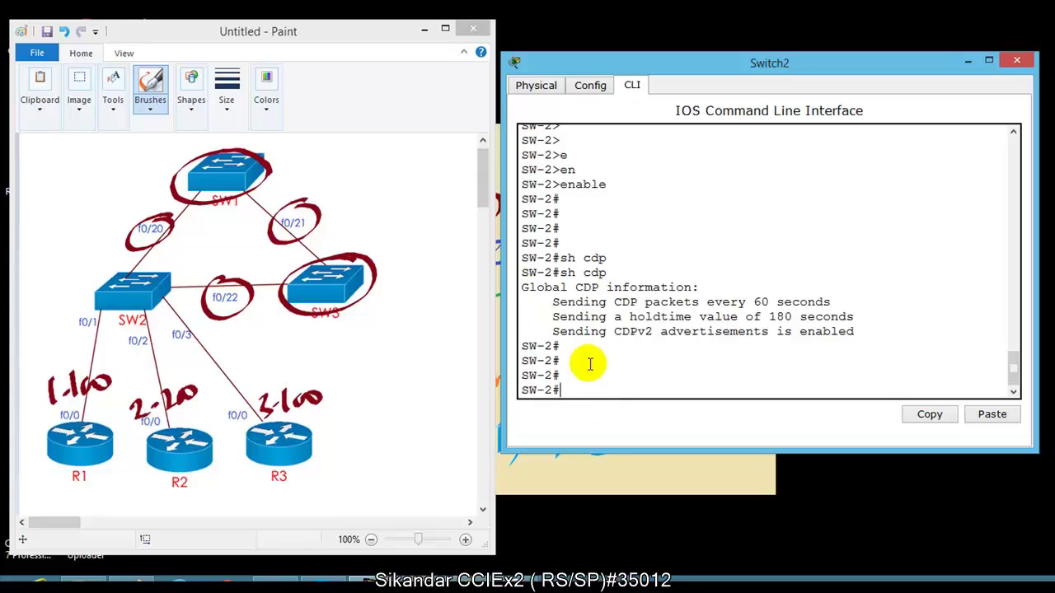
{"action": "left_click", "coordinate": [562, 361]}
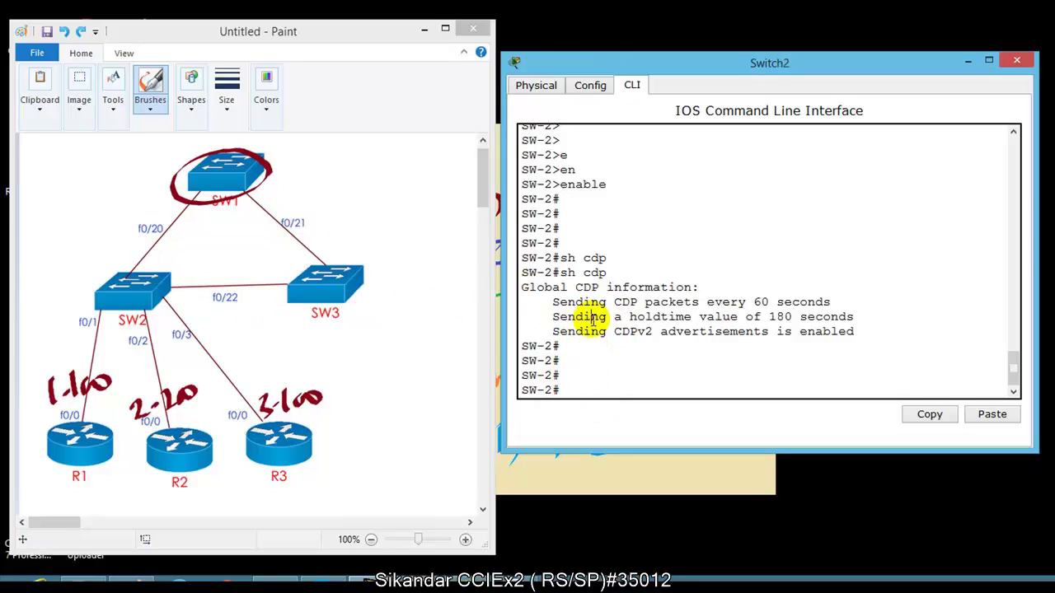
Run show cdp neighbors on Switch2 and widen the window to reveal the Port ID column
{"action": "key", "text": "Return"}
{"action": "type", "text": "sh "}
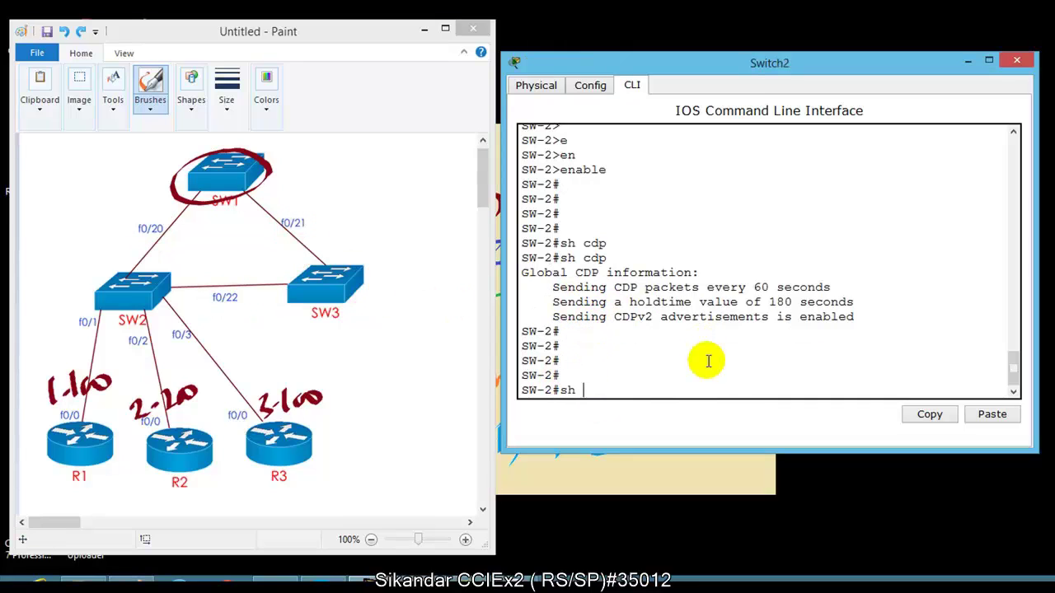
{"action": "type", "text": "cp ne"}
{"action": "key", "text": "Return"}
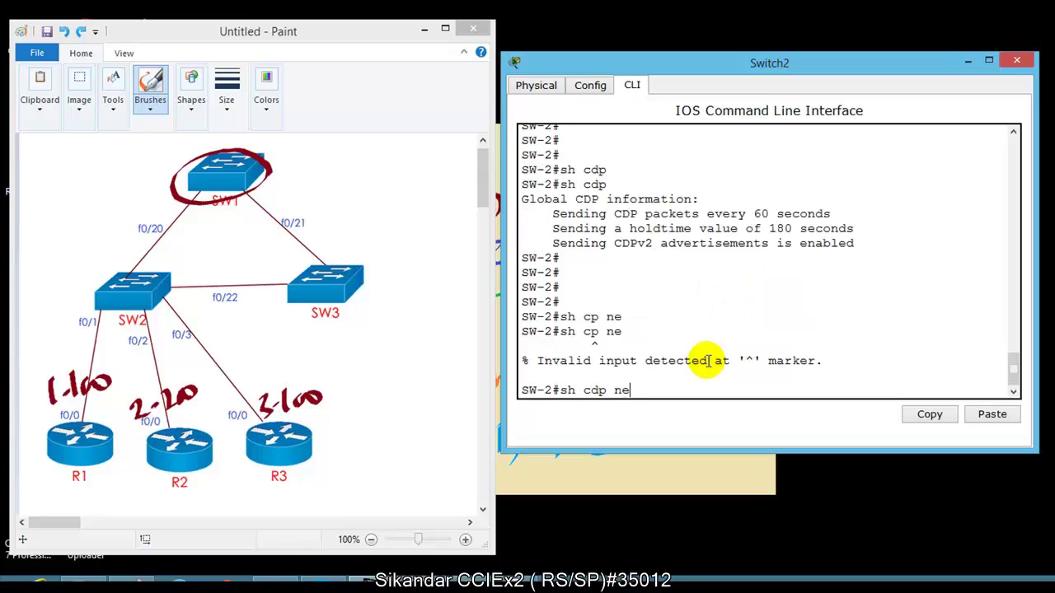
{"action": "key", "text": "Tab"}
{"action": "key", "text": "Return"}
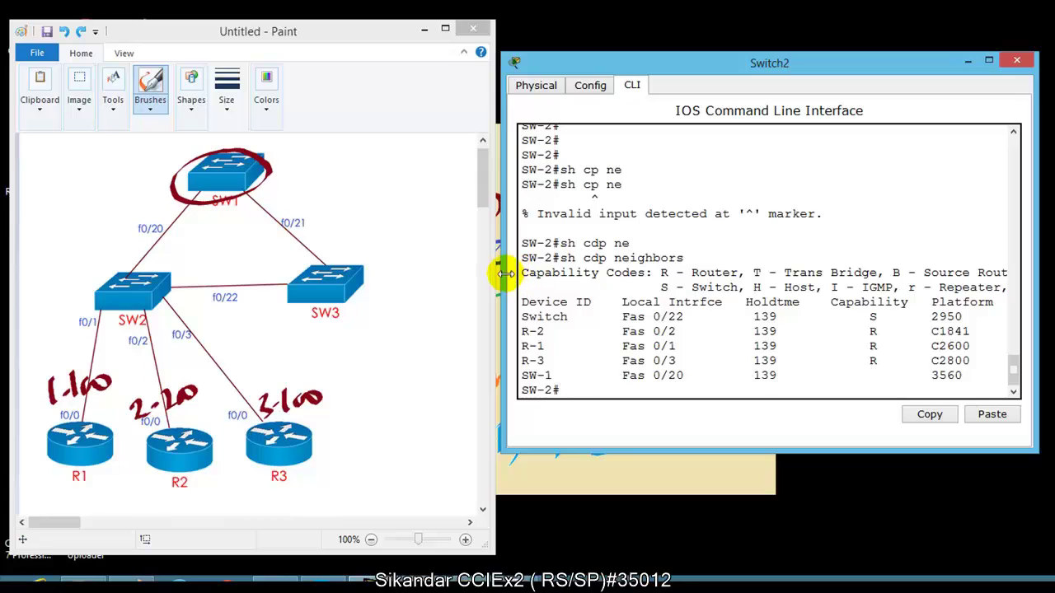
{"action": "left_click_drag", "start_coordinate": [505, 273], "coordinate": [401, 273]}
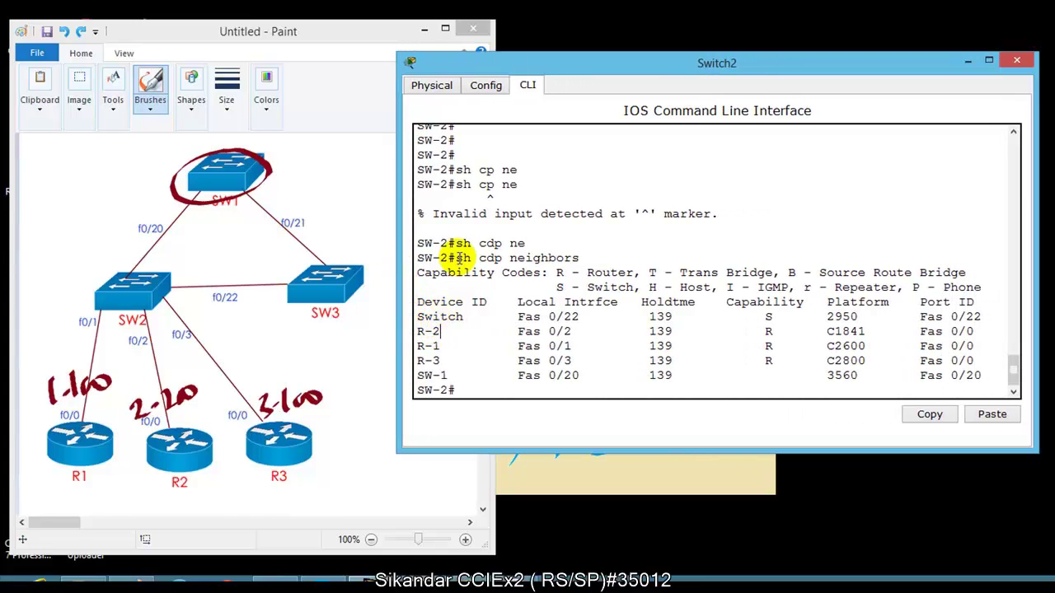
Highlight the R-2 and R-1 neighbor rows, emphasising R-1's local interface Fas 0/1
{"action": "left_click_drag", "start_coordinate": [432, 321], "coordinate": [748, 376]}
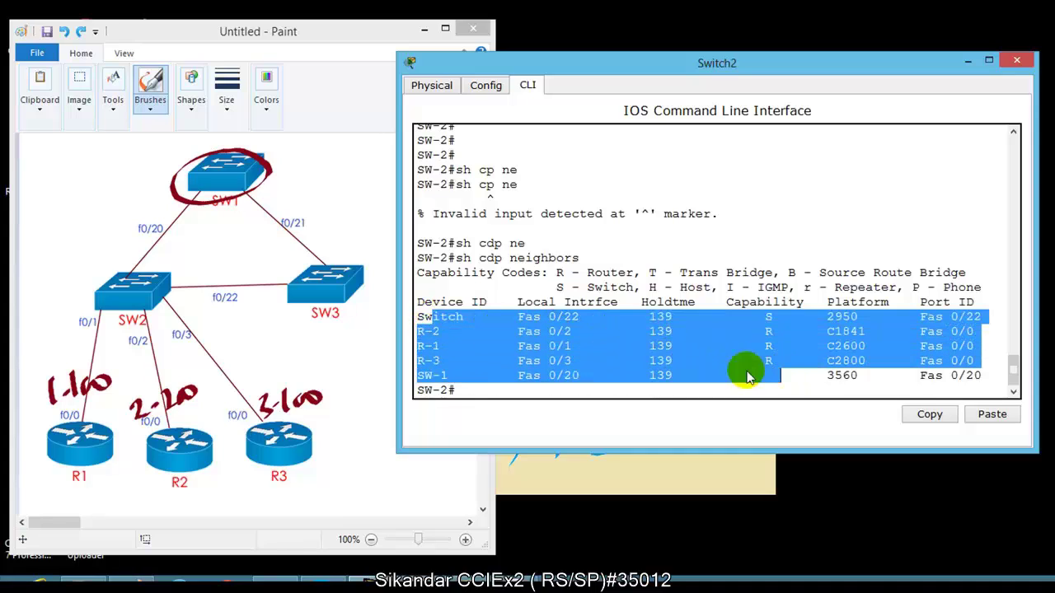
{"action": "left_click", "coordinate": [561, 329]}
{"action": "mouse_move", "coordinate": [426, 332]}
{"action": "left_mouse_down"}
{"action": "mouse_move", "coordinate": [454, 332]}
{"action": "mouse_move", "coordinate": [469, 361]}
{"action": "mouse_move", "coordinate": [540, 352]}
{"action": "mouse_move", "coordinate": [528, 351]}
{"action": "mouse_move", "coordinate": [571, 361]}
{"action": "left_mouse_up"}
{"action": "left_click", "coordinate": [536, 353]}
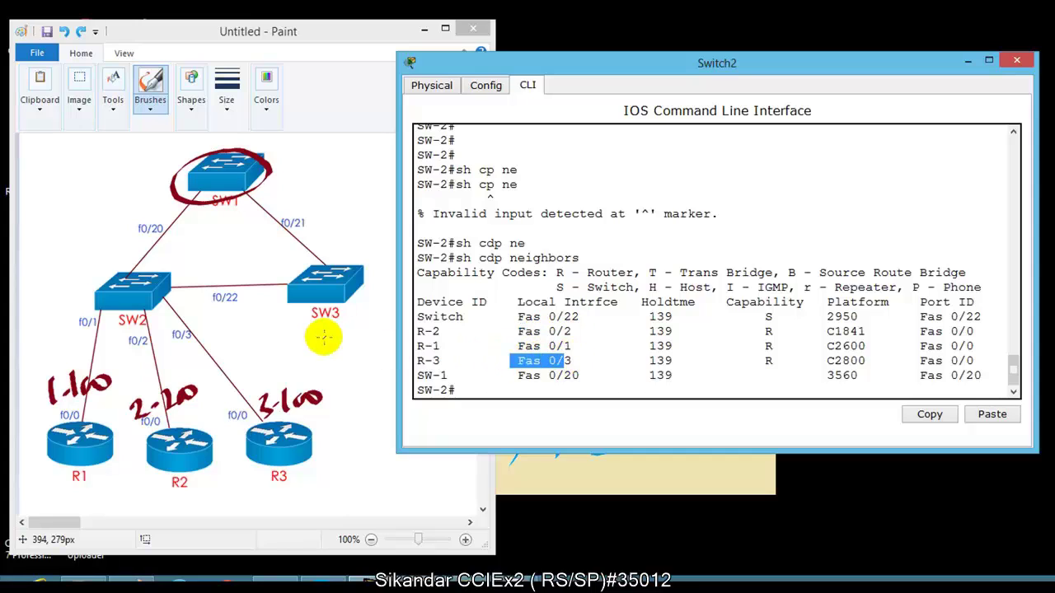
{"action": "left_click", "coordinate": [324, 336]}
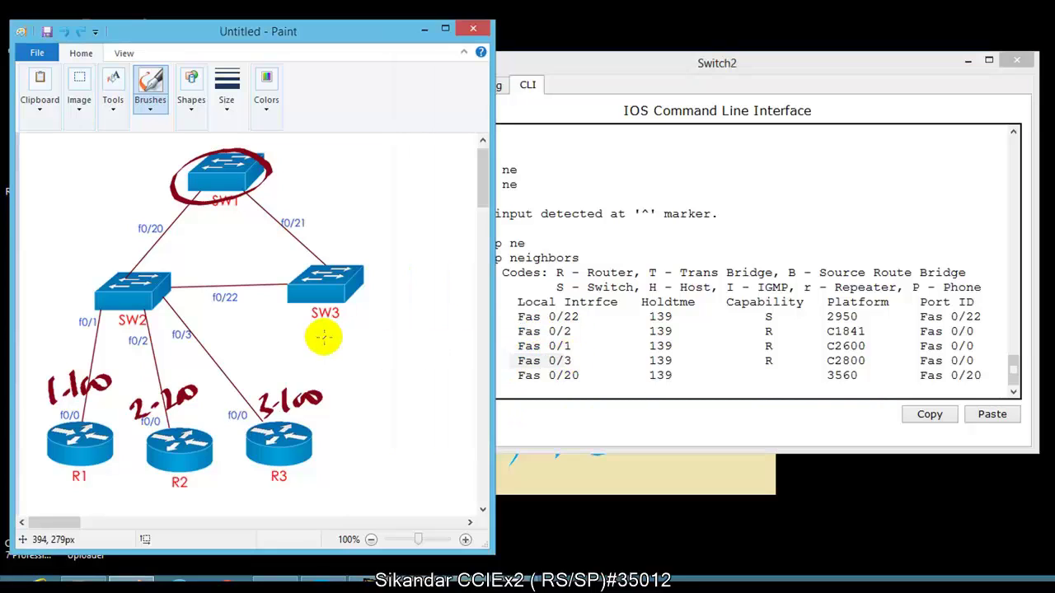
Undo the red SW1 circle and highlight the R-1 neighbor row in Switch2's output
{"action": "key", "text": "ctrl+z"}
{"action": "key", "text": "ctrl+z"}
{"action": "key", "text": "ctrl+z"}
{"action": "key", "text": "ctrl+z"}
{"action": "key", "text": "ctrl+z"}
{"action": "key", "text": "ctrl+z"}
{"action": "key", "text": "ctrl+z"}
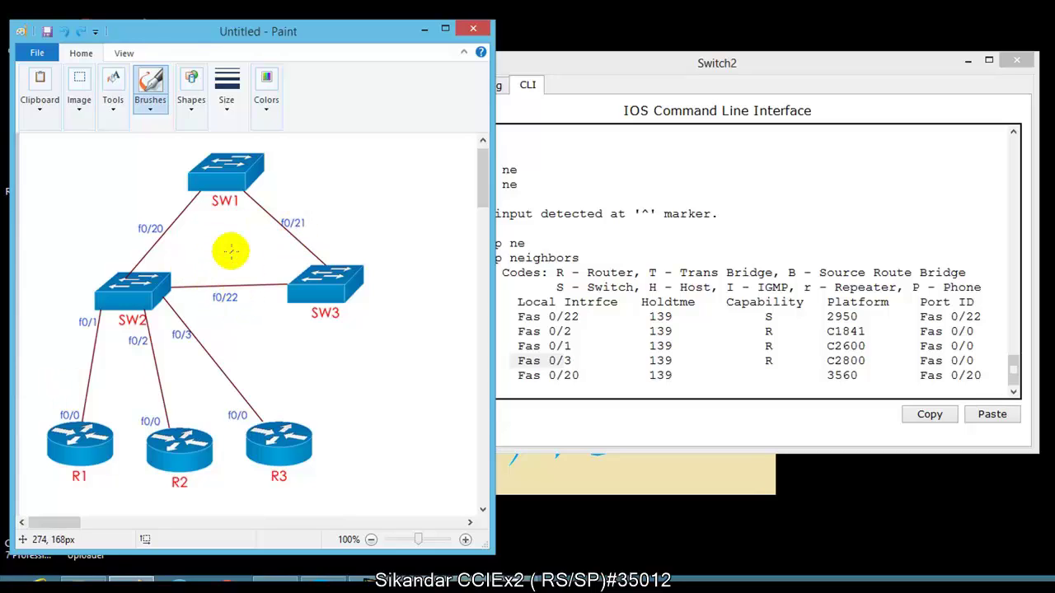
{"action": "left_click", "coordinate": [592, 316]}
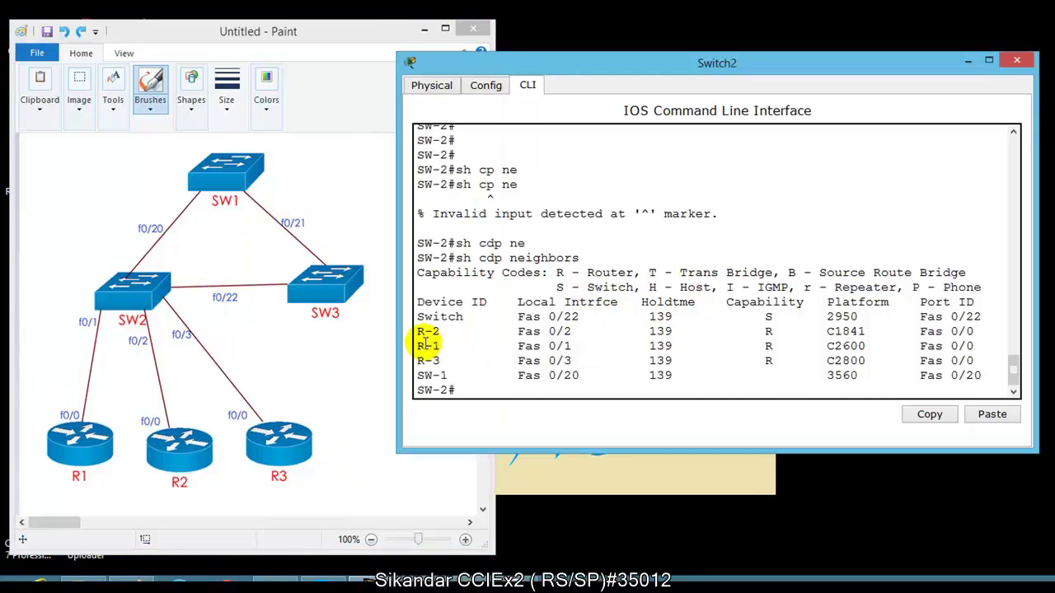
{"action": "mouse_move", "coordinate": [420, 346]}
{"action": "left_mouse_down"}
{"action": "mouse_move", "coordinate": [821, 351]}
{"action": "mouse_move", "coordinate": [981, 330]}
{"action": "mouse_move", "coordinate": [984, 342]}
{"action": "left_mouse_up"}
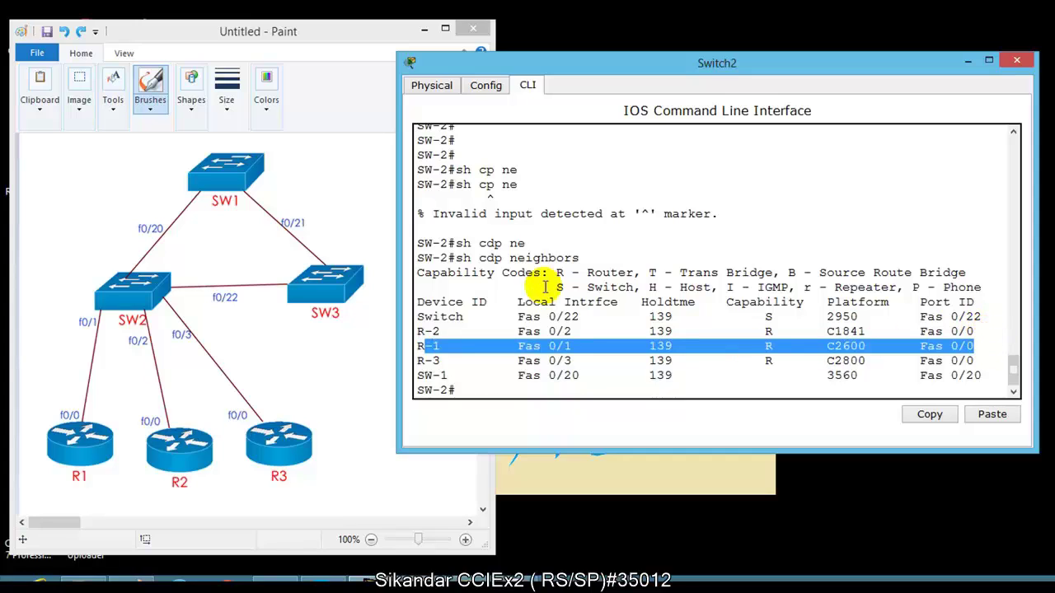
{"action": "left_click", "coordinate": [308, 258]}
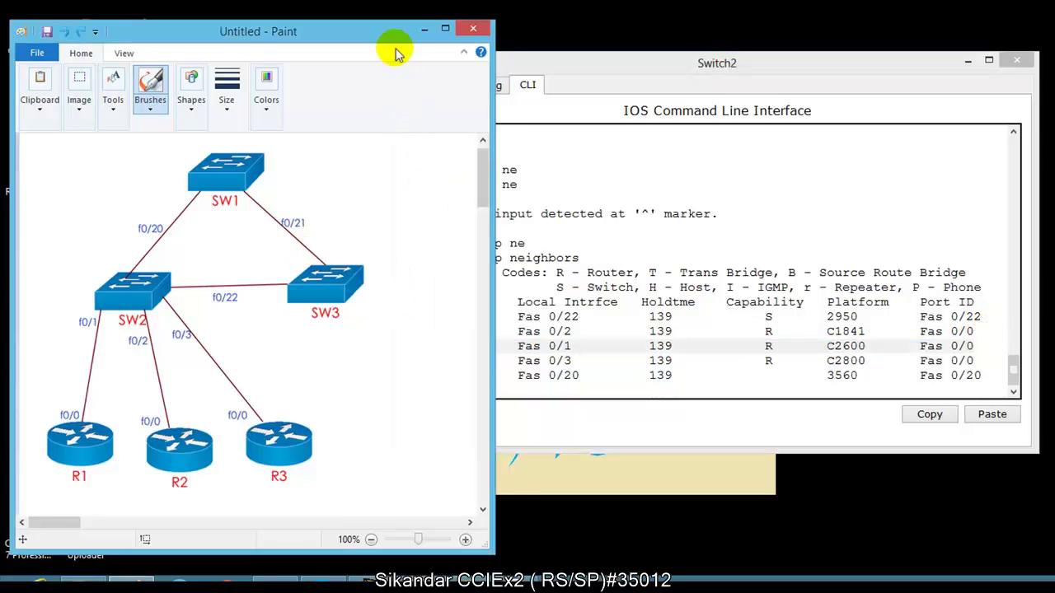
{"action": "left_click_drag", "start_coordinate": [393, 37], "coordinate": [412, 33]}
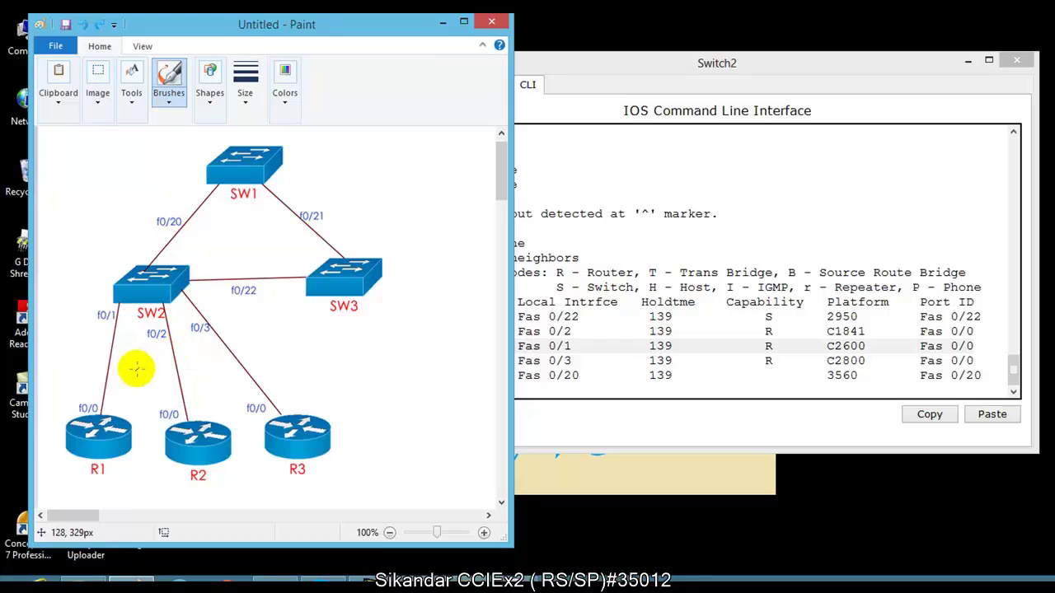
Circle SW2's f0/1, f0/2, f0/3 labels and the routers' f0/0 labels in red
{"action": "mouse_move", "coordinate": [77, 302]}
{"action": "left_mouse_down"}
{"action": "mouse_move", "coordinate": [119, 295]}
{"action": "mouse_move", "coordinate": [105, 326]}
{"action": "left_mouse_up"}
{"action": "left_click_drag", "start_coordinate": [68, 383], "coordinate": [74, 391]}
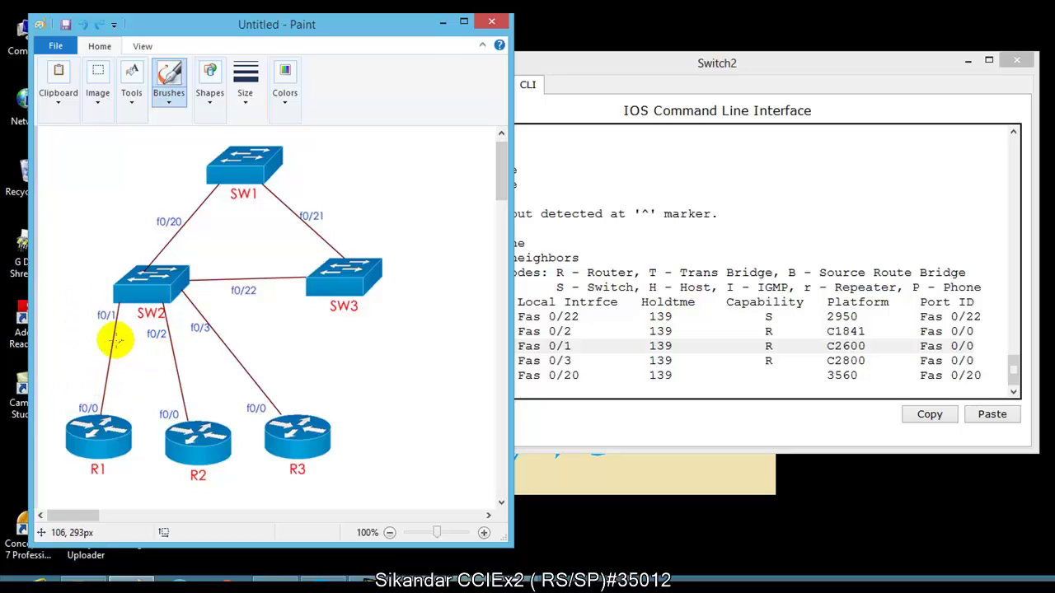
{"action": "mouse_move", "coordinate": [107, 337]}
{"action": "left_mouse_down"}
{"action": "mouse_move", "coordinate": [83, 324]}
{"action": "mouse_move", "coordinate": [102, 336]}
{"action": "left_mouse_up"}
{"action": "mouse_move", "coordinate": [104, 394]}
{"action": "left_mouse_down"}
{"action": "mouse_move", "coordinate": [69, 404]}
{"action": "mouse_move", "coordinate": [113, 397]}
{"action": "left_mouse_up"}
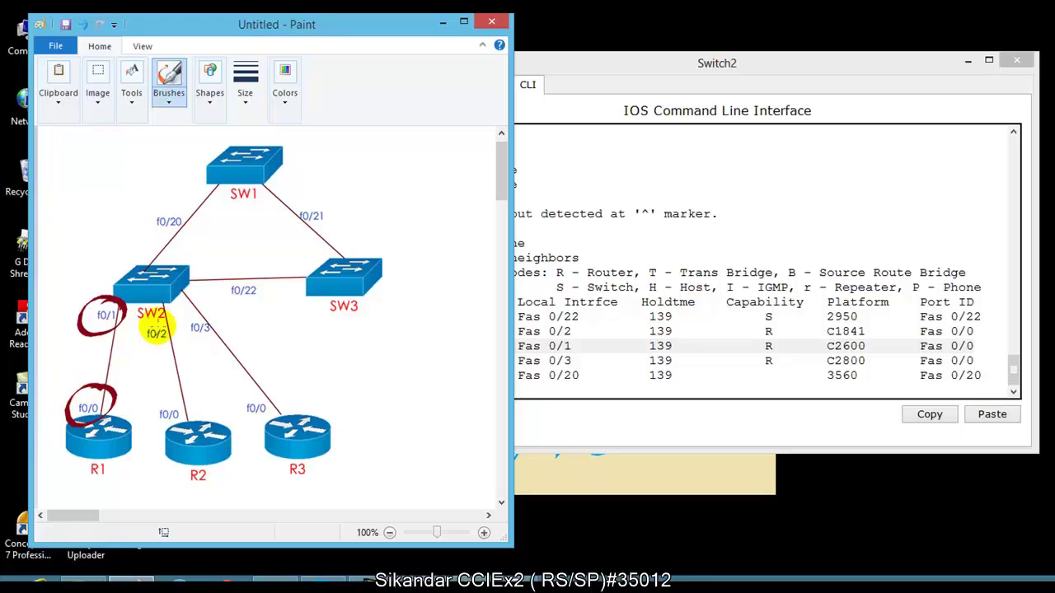
{"action": "mouse_move", "coordinate": [156, 316]}
{"action": "left_mouse_down"}
{"action": "mouse_move", "coordinate": [151, 346]}
{"action": "mouse_move", "coordinate": [169, 323]}
{"action": "left_mouse_up"}
{"action": "mouse_move", "coordinate": [177, 402]}
{"action": "left_mouse_down"}
{"action": "mouse_move", "coordinate": [198, 414]}
{"action": "mouse_move", "coordinate": [169, 432]}
{"action": "left_mouse_up"}
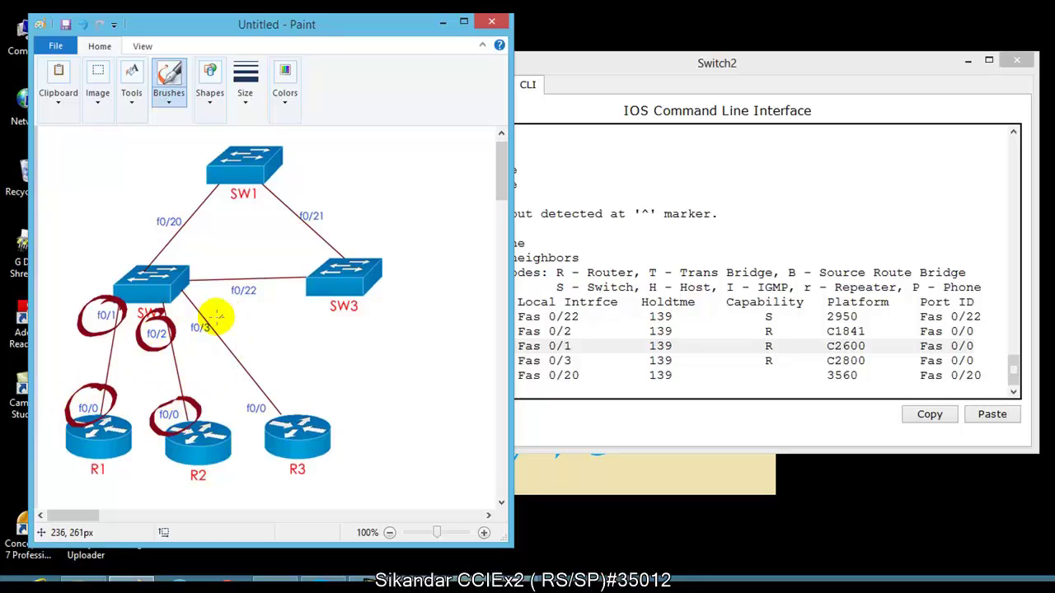
{"action": "left_click_drag", "start_coordinate": [215, 313], "coordinate": [183, 338]}
{"action": "left_click_drag", "start_coordinate": [277, 405], "coordinate": [247, 389]}
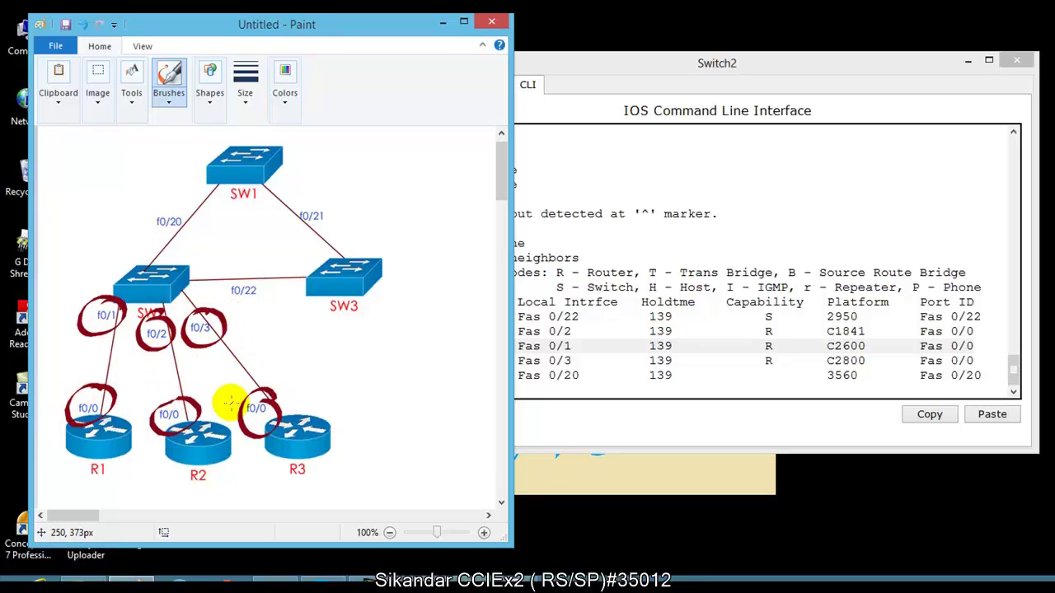
{"action": "left_click", "coordinate": [593, 381]}
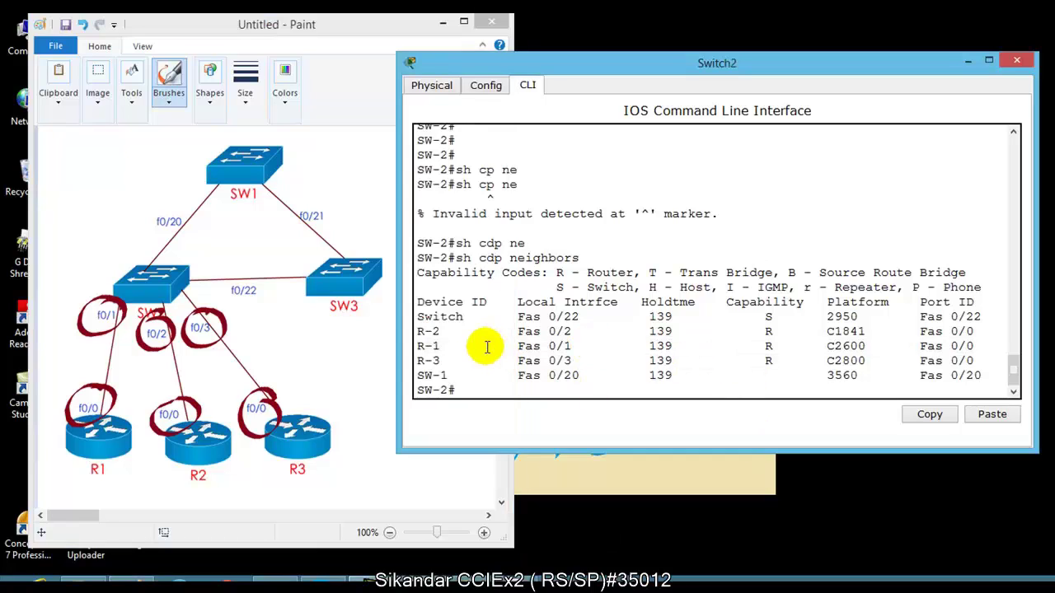
Highlight the R-2, R-1, R-3 and SW-1 neighbor rows, including SW-1's local interface and holdtime
{"action": "left_click_drag", "start_coordinate": [501, 332], "coordinate": [574, 331]}
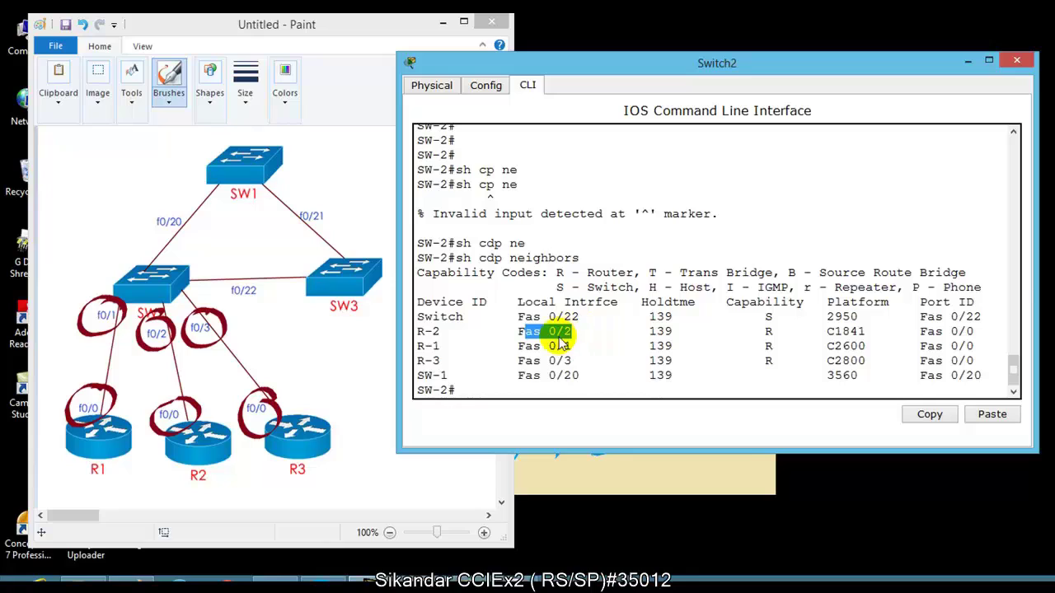
{"action": "left_click_drag", "start_coordinate": [975, 332], "coordinate": [978, 361]}
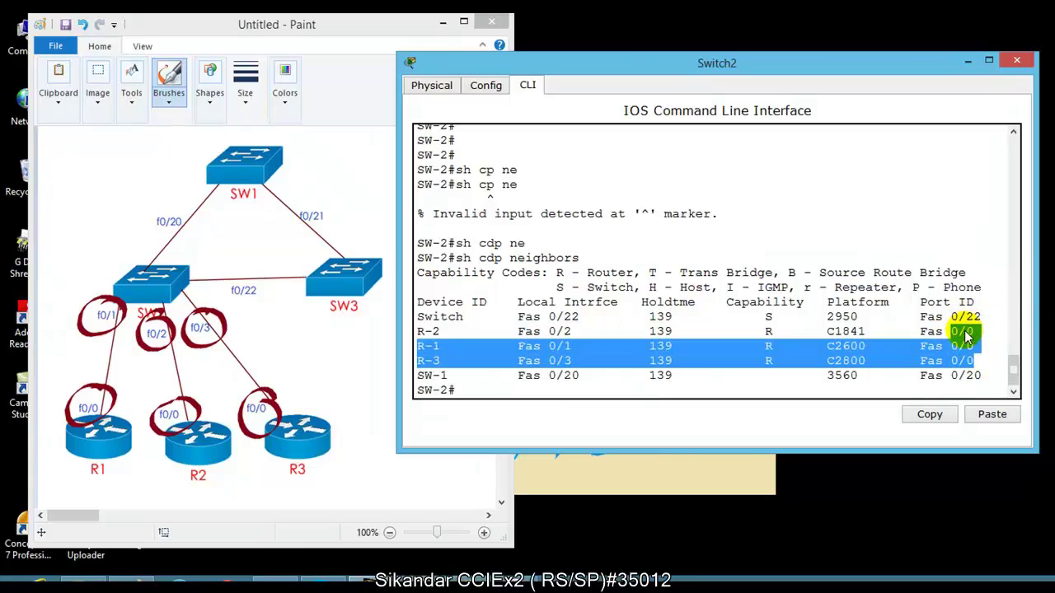
{"action": "left_click", "coordinate": [914, 333]}
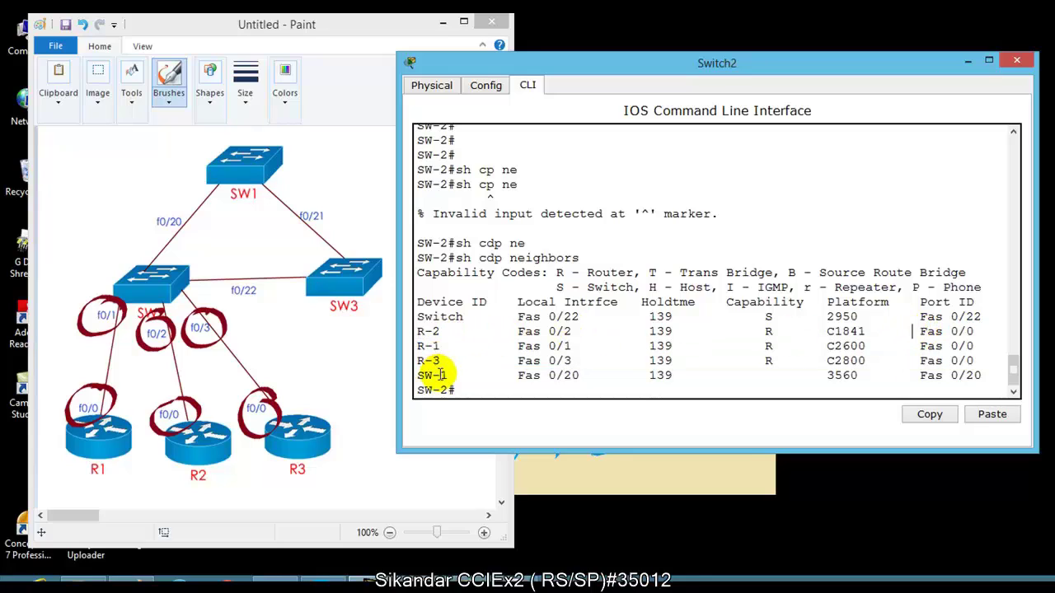
{"action": "left_click_drag", "start_coordinate": [437, 375], "coordinate": [956, 383]}
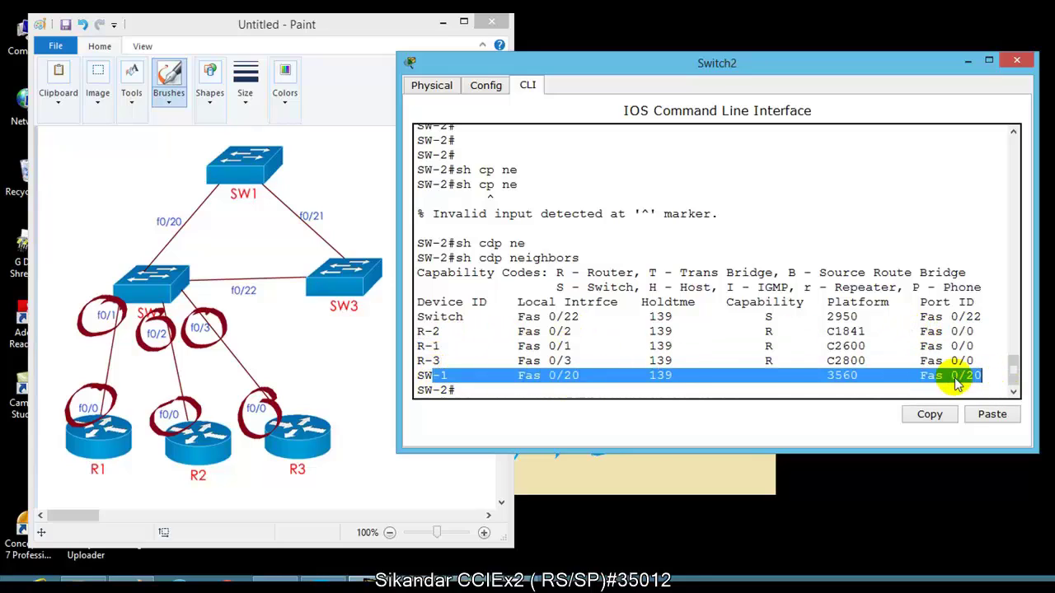
{"action": "left_click", "coordinate": [577, 376]}
{"action": "left_click_drag", "start_coordinate": [542, 376], "coordinate": [688, 376]}
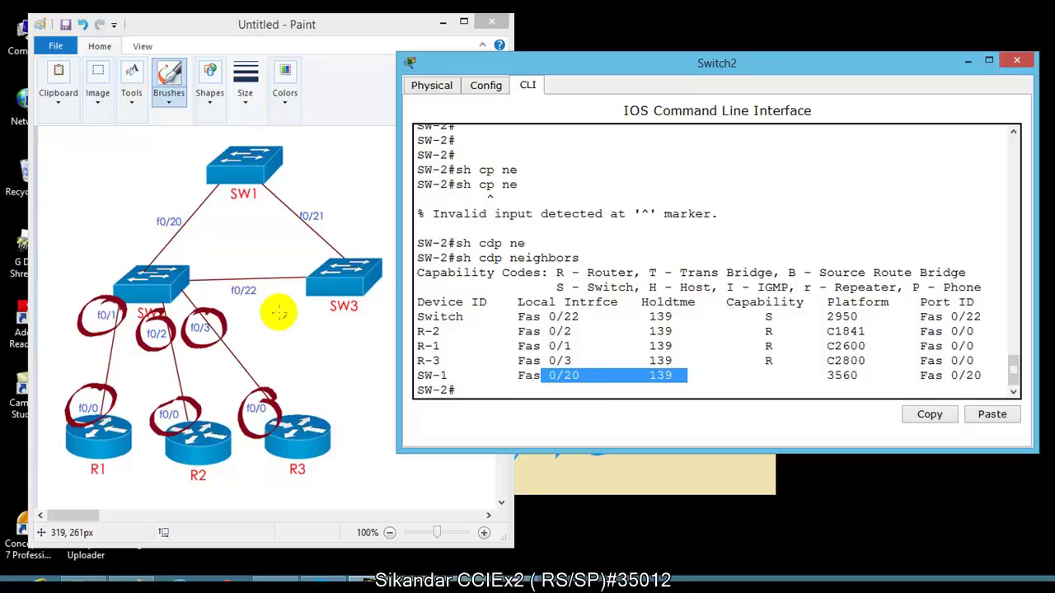
{"action": "left_click", "coordinate": [225, 264]}
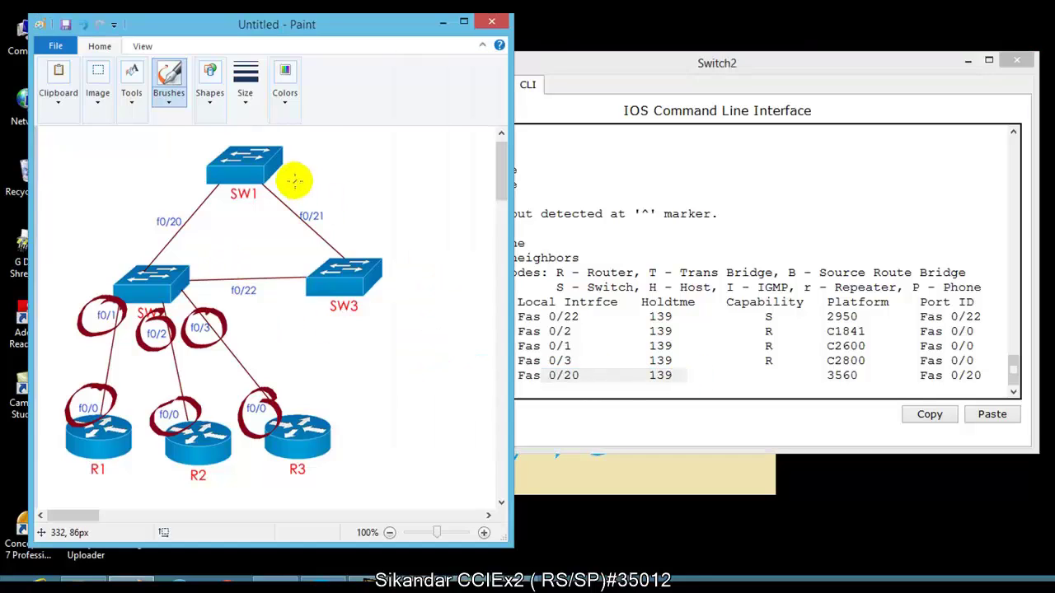
Draw a red arrow along the SW1–SW2 f0/20 link, highlight the Switch neighbor row, then erase all red marks
{"action": "mouse_move", "coordinate": [294, 176]}
{"action": "left_mouse_down"}
{"action": "mouse_move", "coordinate": [195, 229]}
{"action": "mouse_move", "coordinate": [202, 202]}
{"action": "mouse_move", "coordinate": [161, 247]}
{"action": "mouse_move", "coordinate": [204, 229]}
{"action": "left_mouse_up"}
{"action": "left_click", "coordinate": [718, 342]}
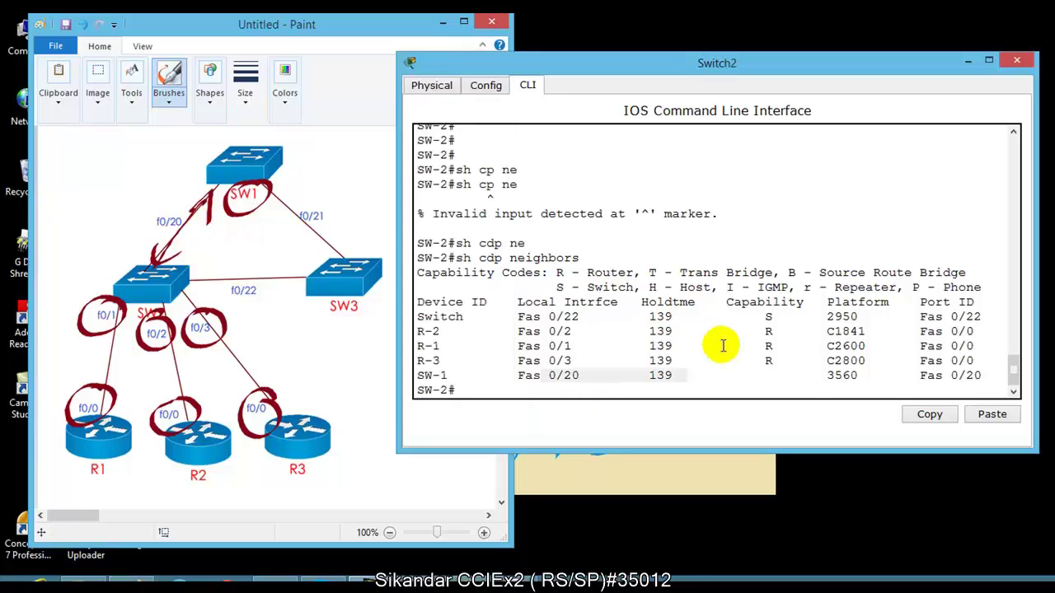
{"action": "left_click_drag", "start_coordinate": [460, 318], "coordinate": [1020, 318]}
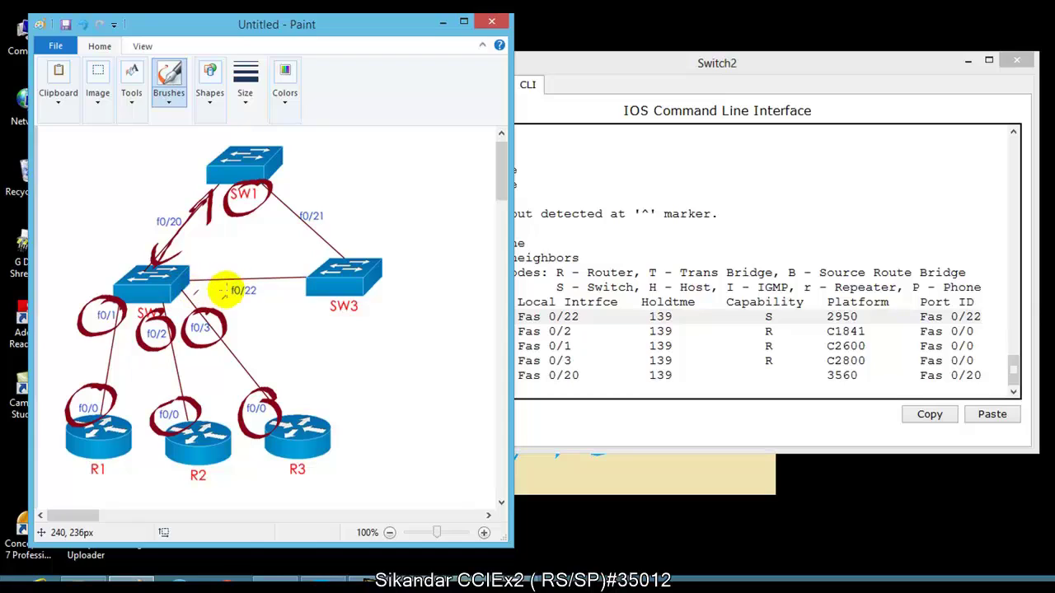
{"action": "left_click_drag", "start_coordinate": [212, 287], "coordinate": [218, 285]}
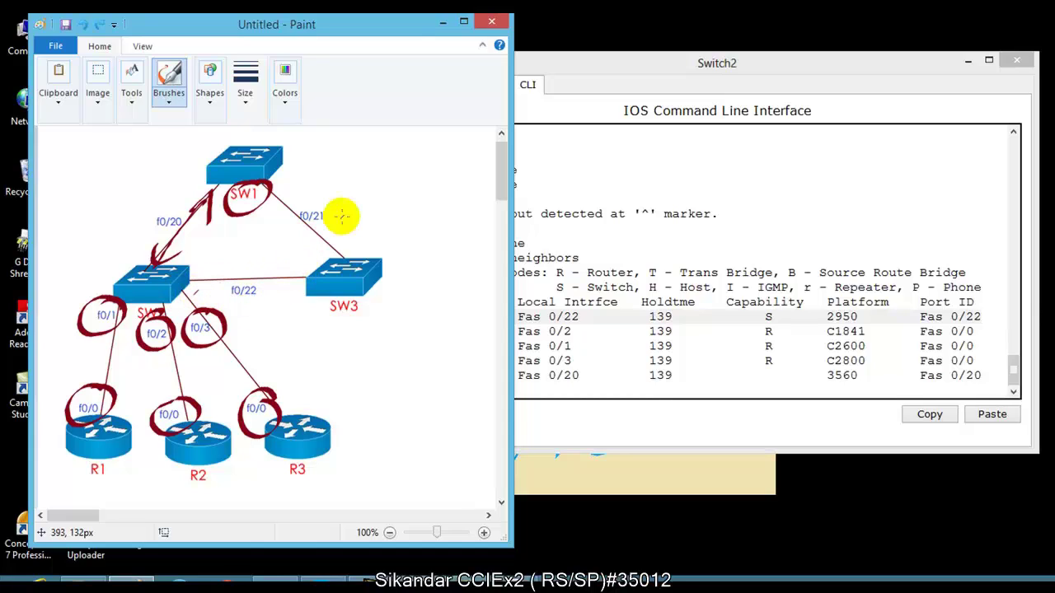
{"action": "key", "text": "e"}
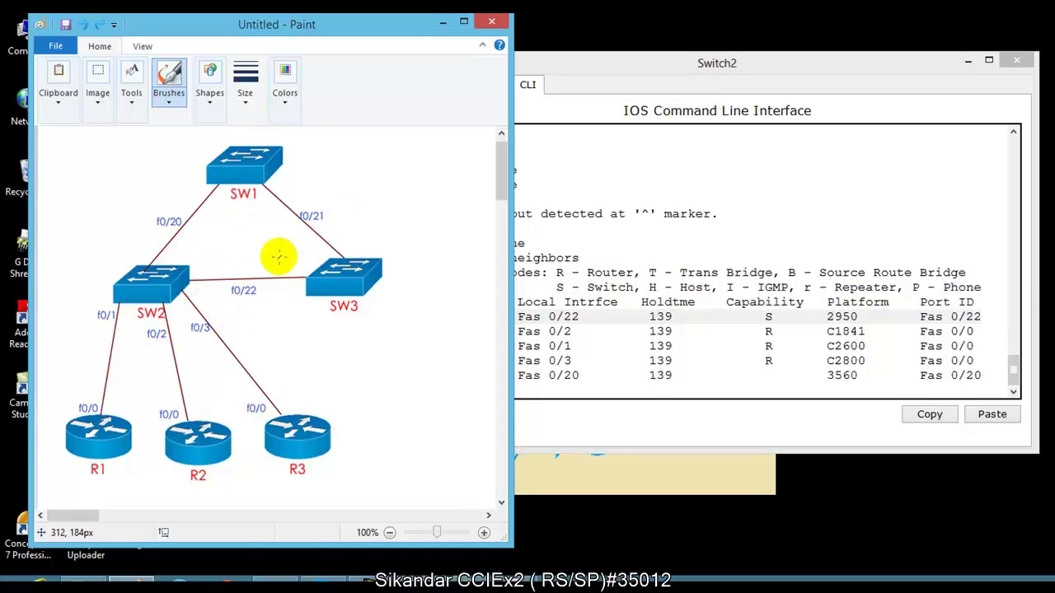
{"action": "left_click", "coordinate": [684, 305]}
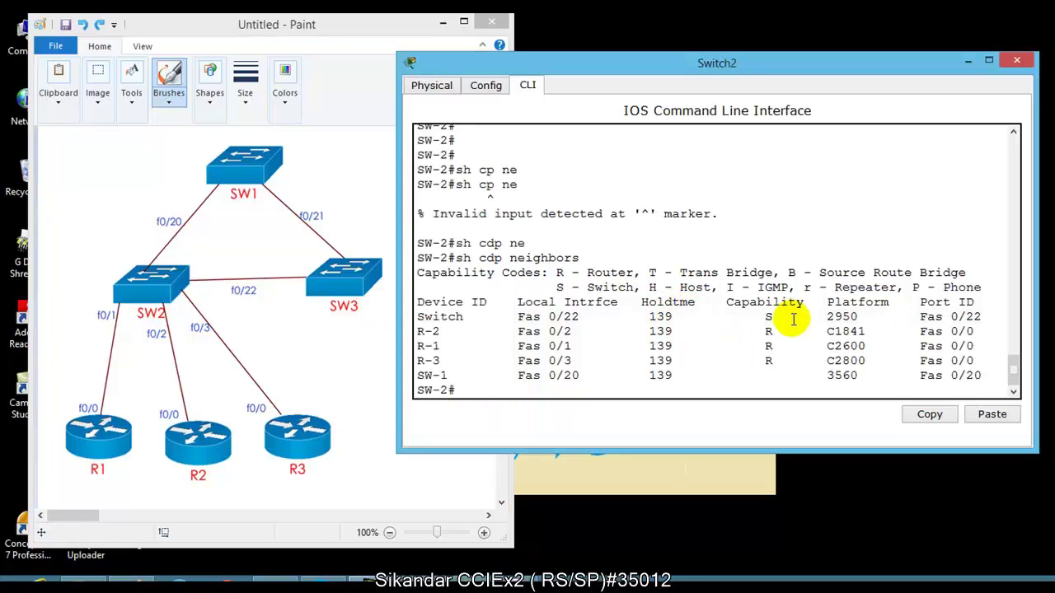
Highlight the Switch neighbor's 2950 platform and S capability, the router rows, and the SW-1 row
{"action": "left_click_drag", "start_coordinate": [812, 316], "coordinate": [859, 317]}
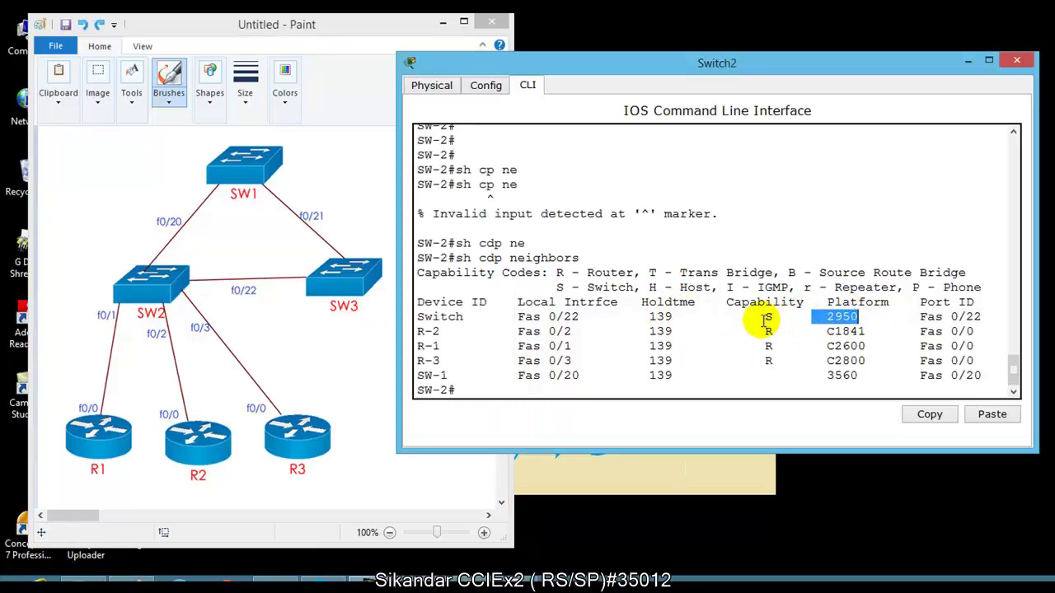
{"action": "left_click_drag", "start_coordinate": [765, 318], "coordinate": [784, 322]}
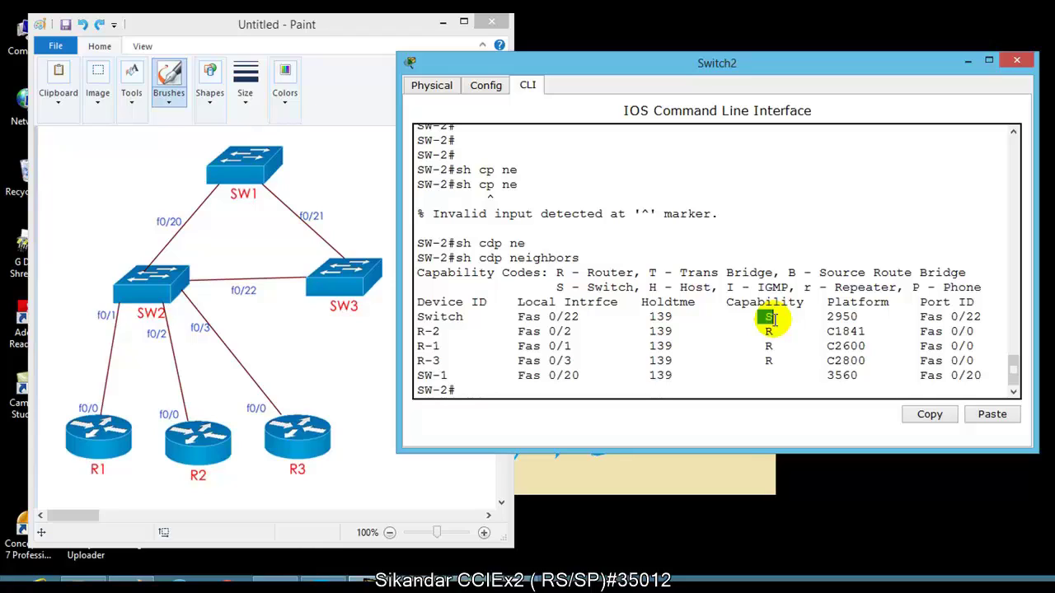
{"action": "left_click_drag", "start_coordinate": [758, 330], "coordinate": [778, 370]}
{"action": "left_click", "coordinate": [768, 379]}
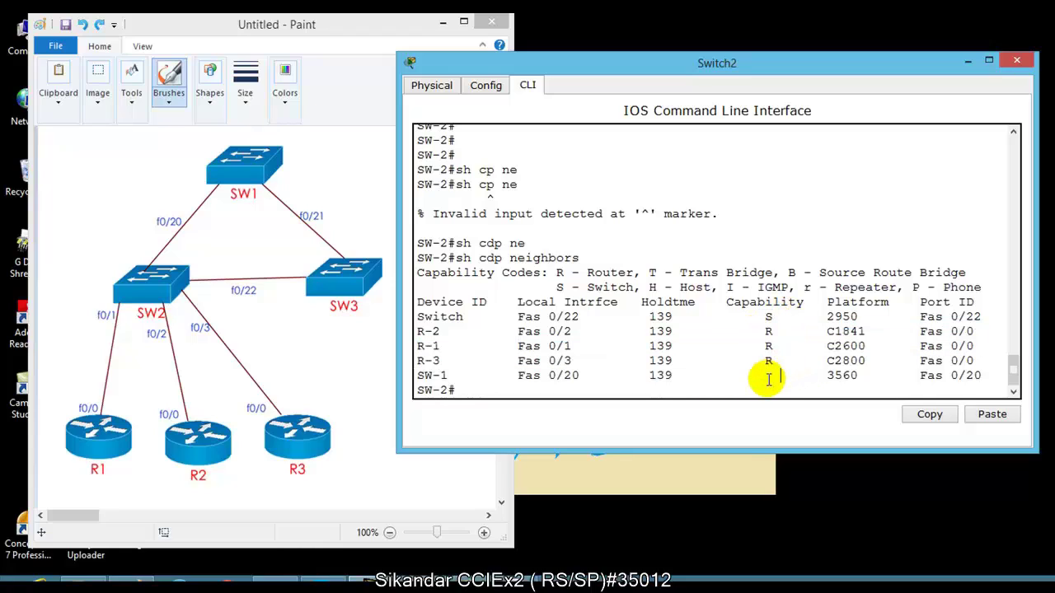
{"action": "left_click", "coordinate": [826, 345]}
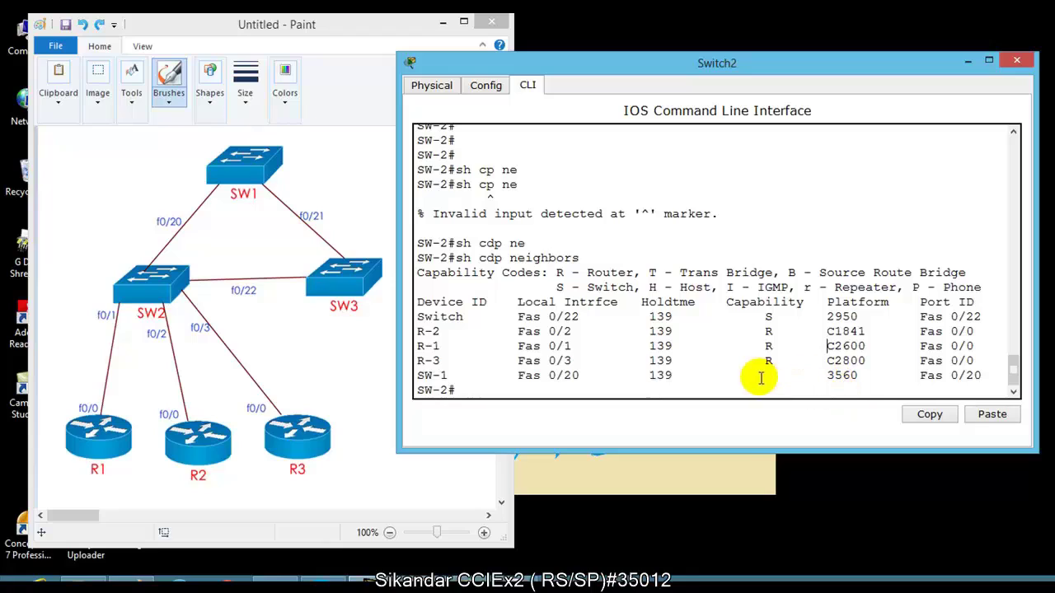
{"action": "left_click_drag", "start_coordinate": [665, 376], "coordinate": [800, 375]}
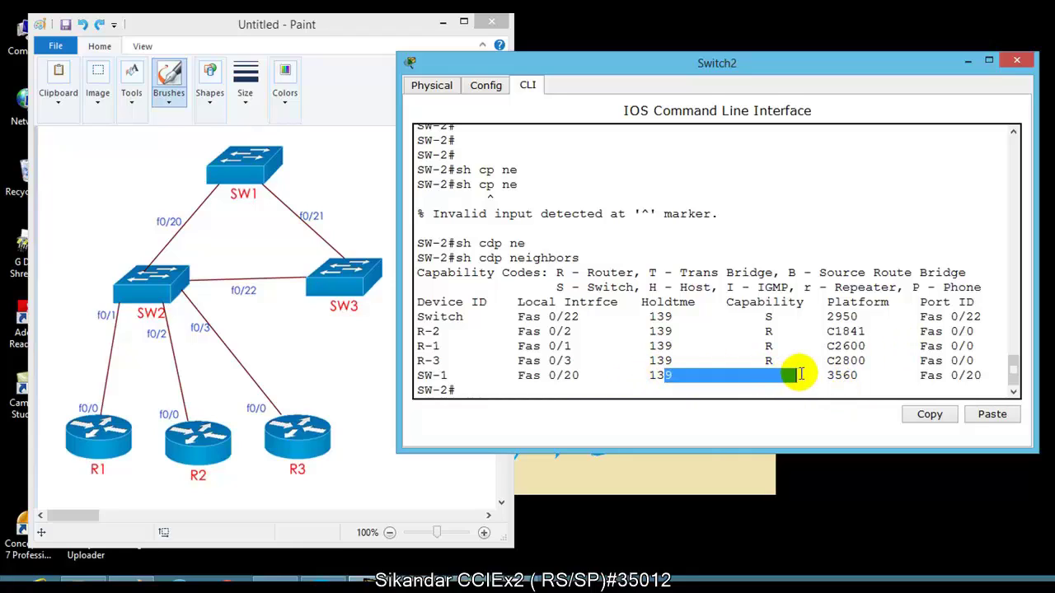
{"action": "left_click_drag", "start_coordinate": [433, 376], "coordinate": [808, 365]}
{"action": "left_click", "coordinate": [852, 375]}
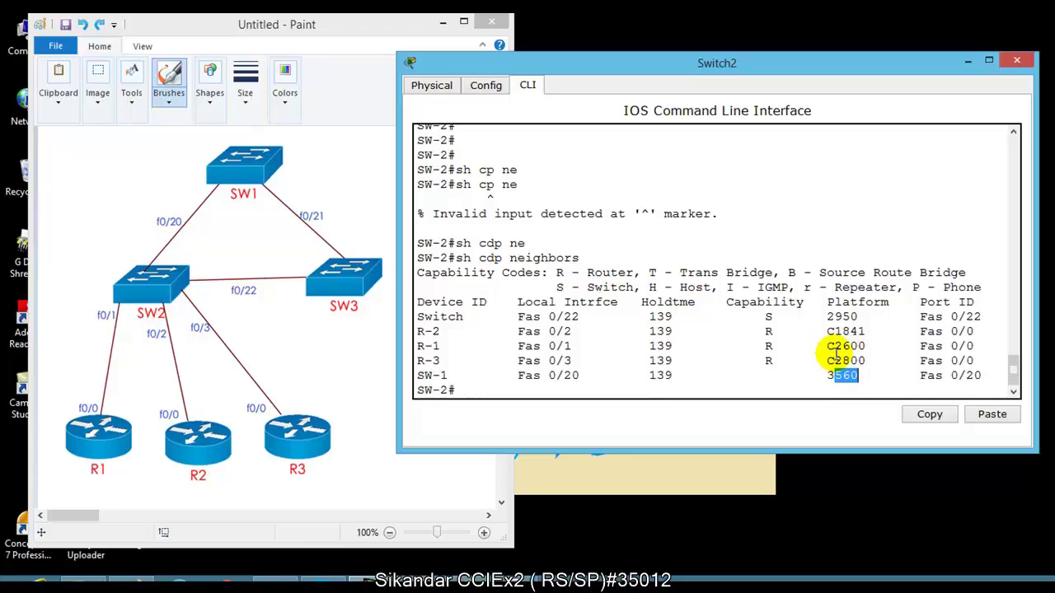
Mark the R-2, R-1, R-3, Switch and SW-1 rows, then complete 'sh cdp neighbors detail' at the prompt
{"action": "left_click_drag", "start_coordinate": [820, 332], "coordinate": [872, 331]}
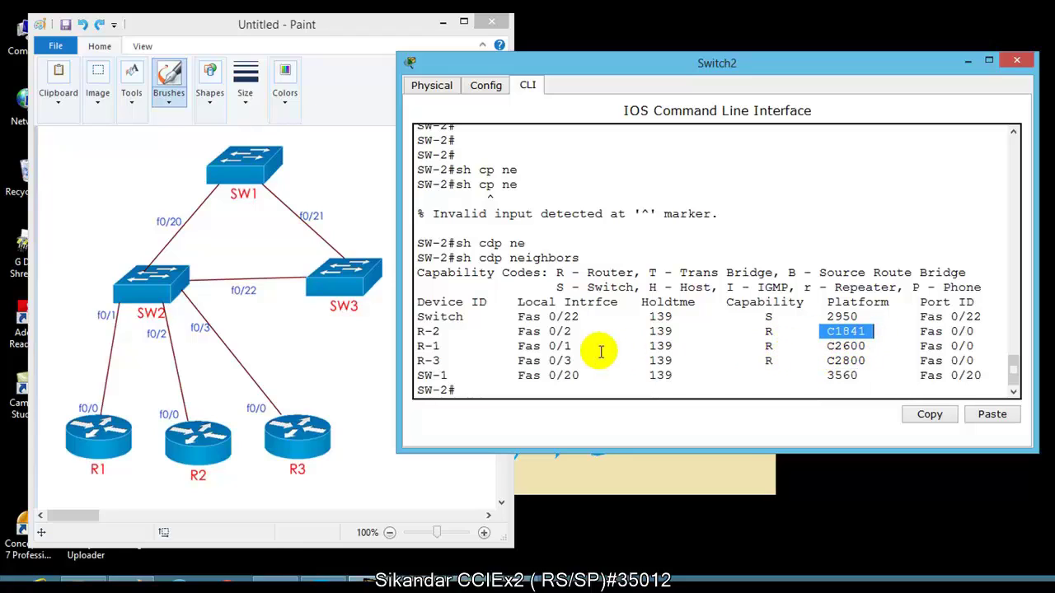
{"action": "left_click_drag", "start_coordinate": [570, 332], "coordinate": [876, 330]}
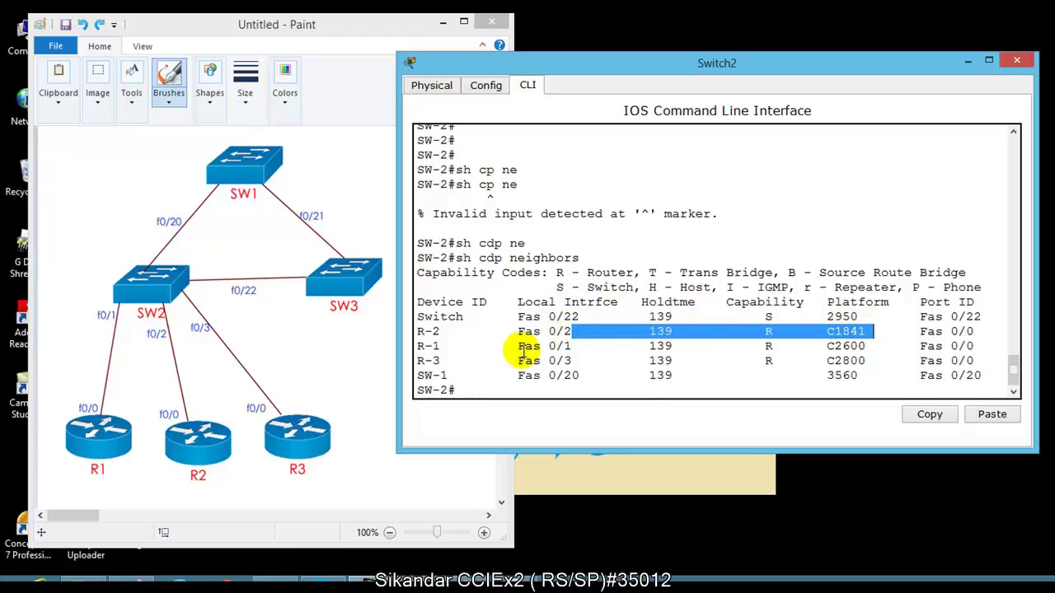
{"action": "left_click_drag", "start_coordinate": [548, 346], "coordinate": [880, 351]}
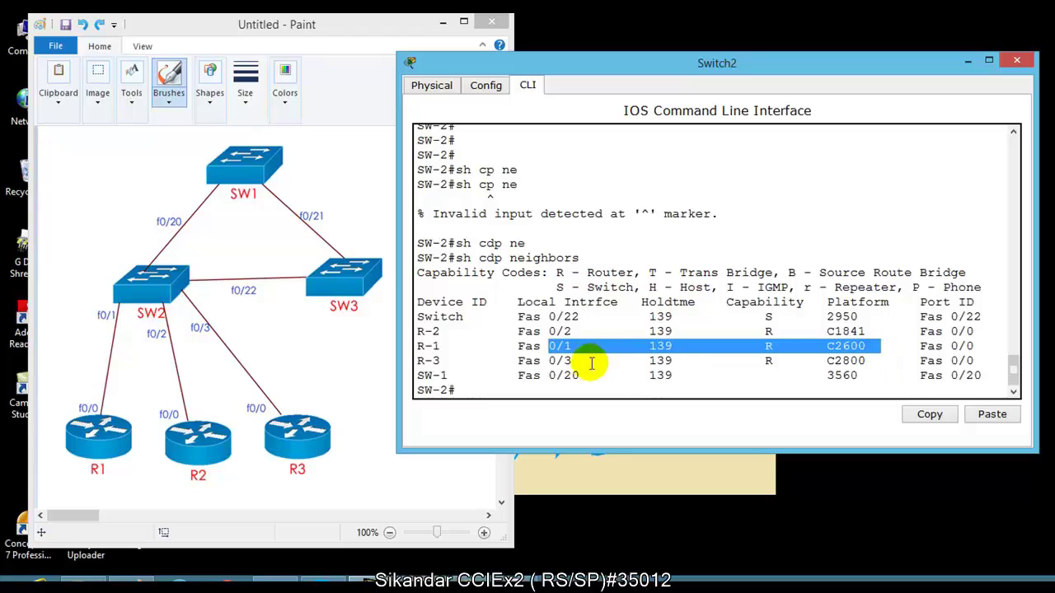
{"action": "left_click_drag", "start_coordinate": [580, 360], "coordinate": [897, 363]}
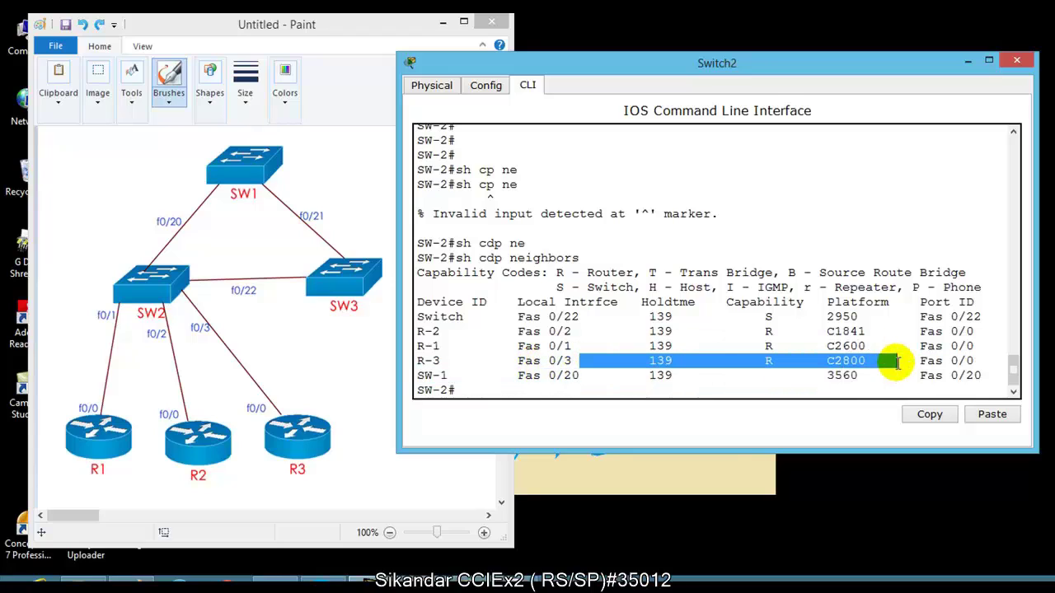
{"action": "left_click_drag", "start_coordinate": [834, 331], "coordinate": [869, 360]}
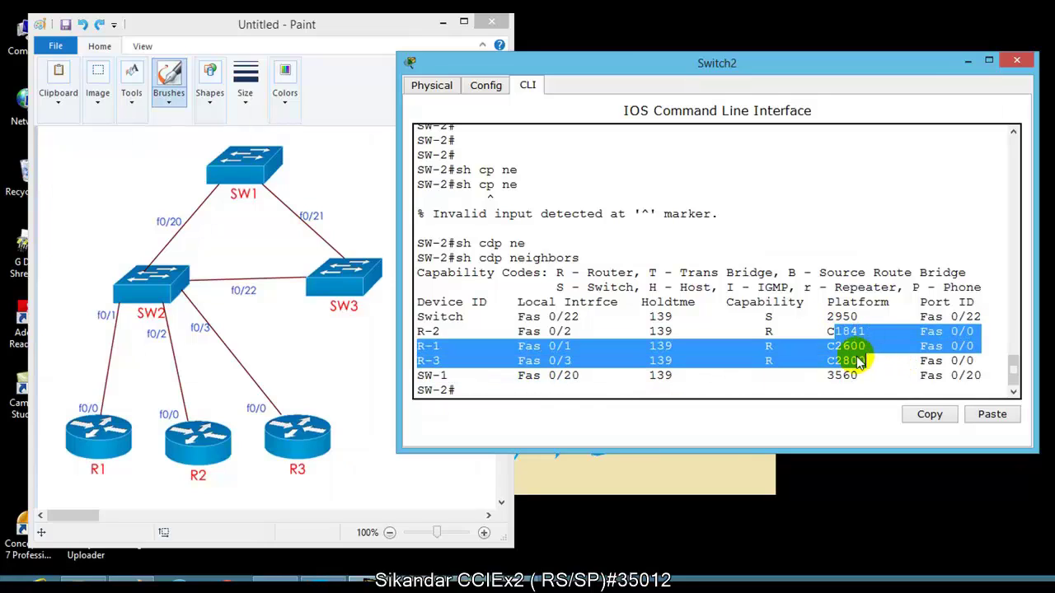
{"action": "left_click", "coordinate": [742, 346]}
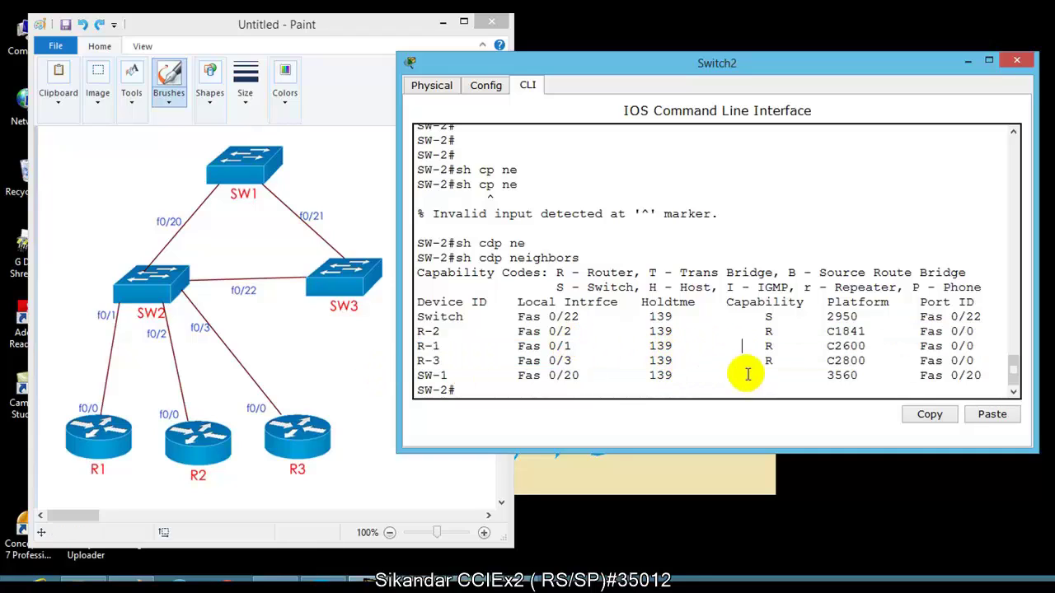
{"action": "left_click_drag", "start_coordinate": [461, 321], "coordinate": [904, 321]}
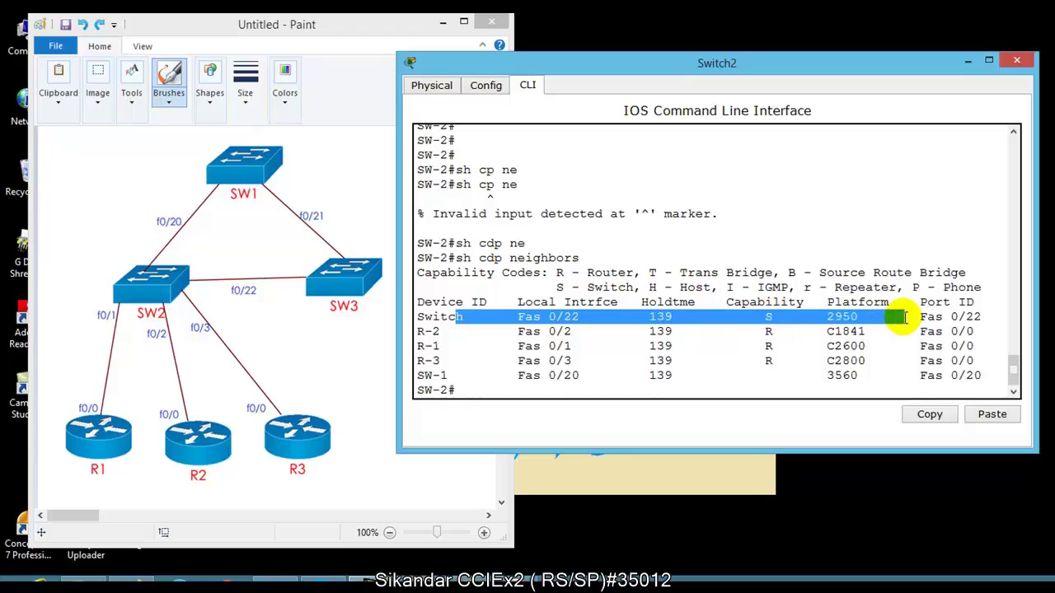
{"action": "left_click_drag", "start_coordinate": [455, 375], "coordinate": [889, 381]}
{"action": "left_click", "coordinate": [711, 368]}
{"action": "key", "text": "Return"}
{"action": "key", "text": "Return"}
{"action": "key", "text": "Return"}
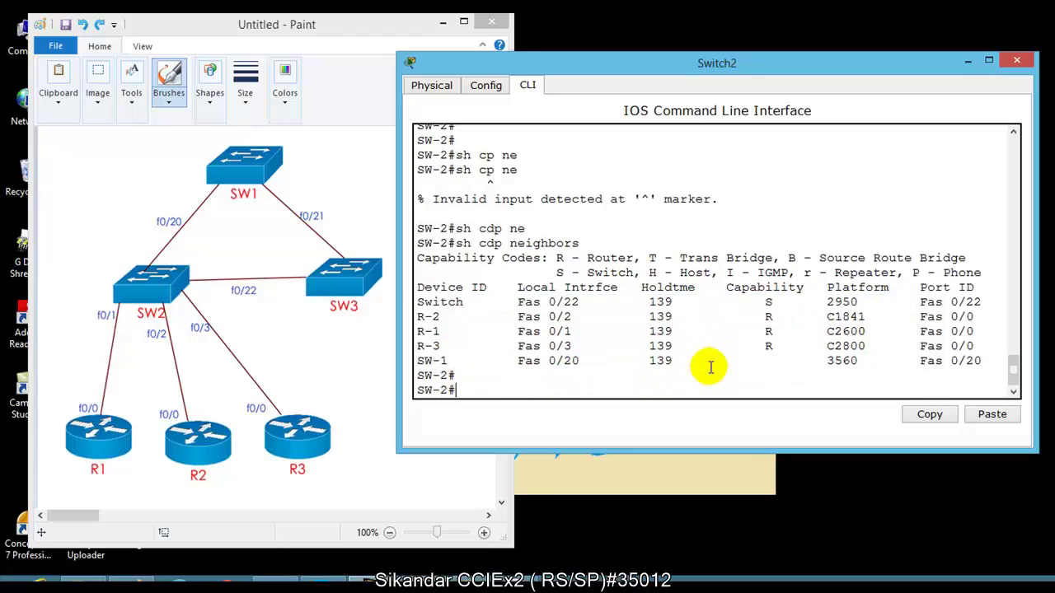
{"action": "key", "text": "Tab"}
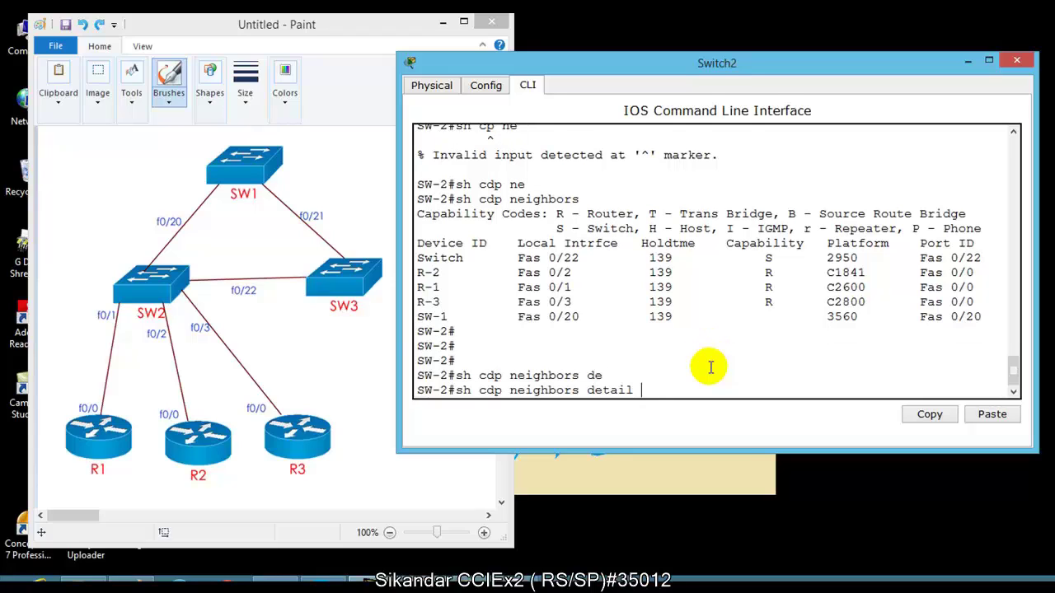
Run show cdp neighbors detail, page through the output, and mark local interface FastEthernet0/22
{"action": "key", "text": "Return"}
{"action": "key", "text": "space"}
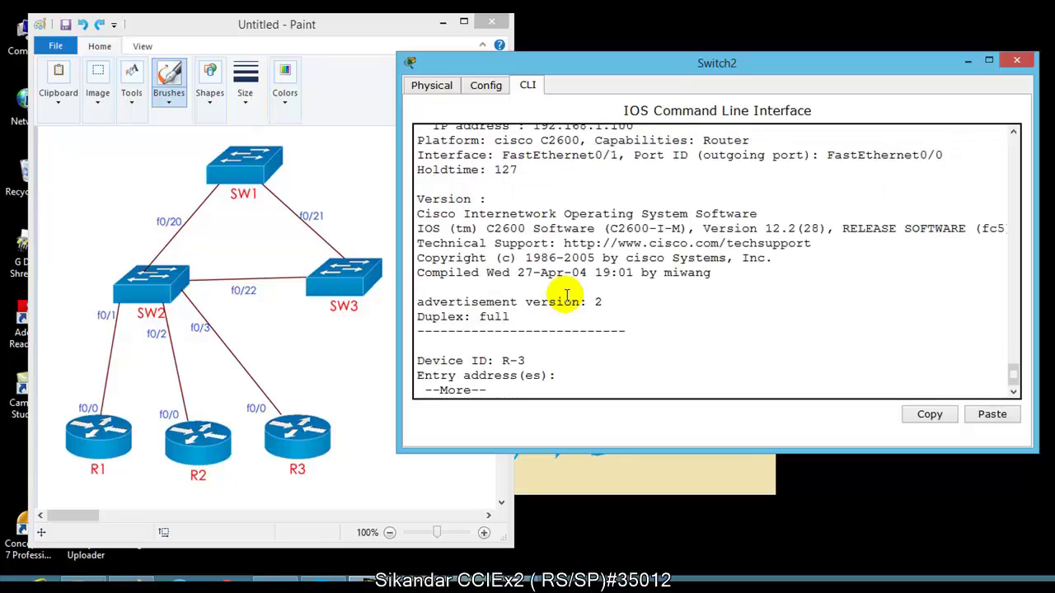
{"action": "scroll", "coordinate": [567, 295], "scroll_direction": "up", "scroll_amount": 20}
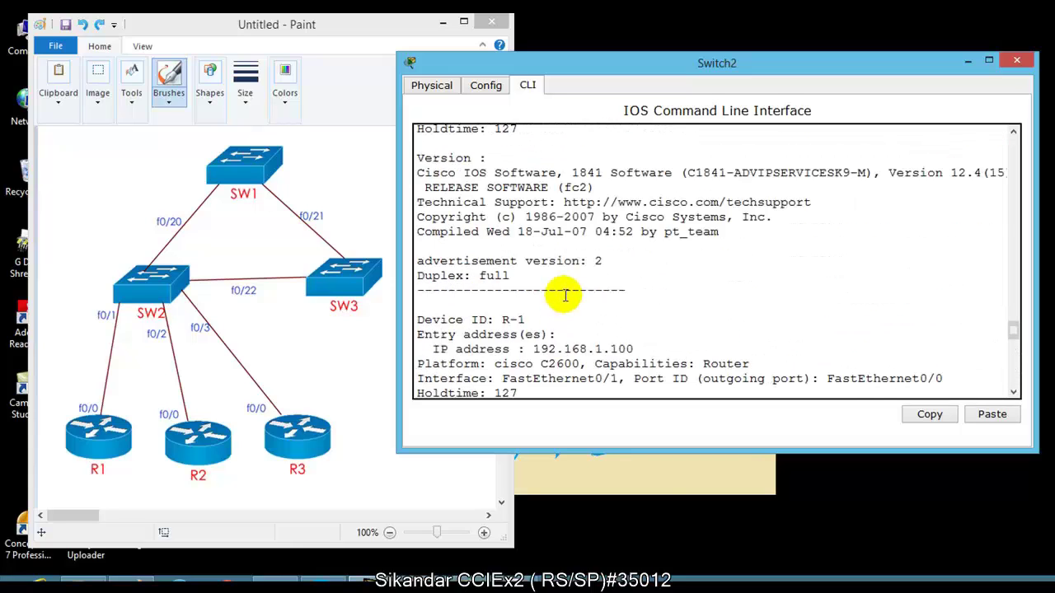
{"action": "scroll", "coordinate": [527, 239], "scroll_direction": "up", "scroll_amount": 8}
{"action": "scroll", "coordinate": [507, 225], "scroll_direction": "down", "scroll_amount": 5}
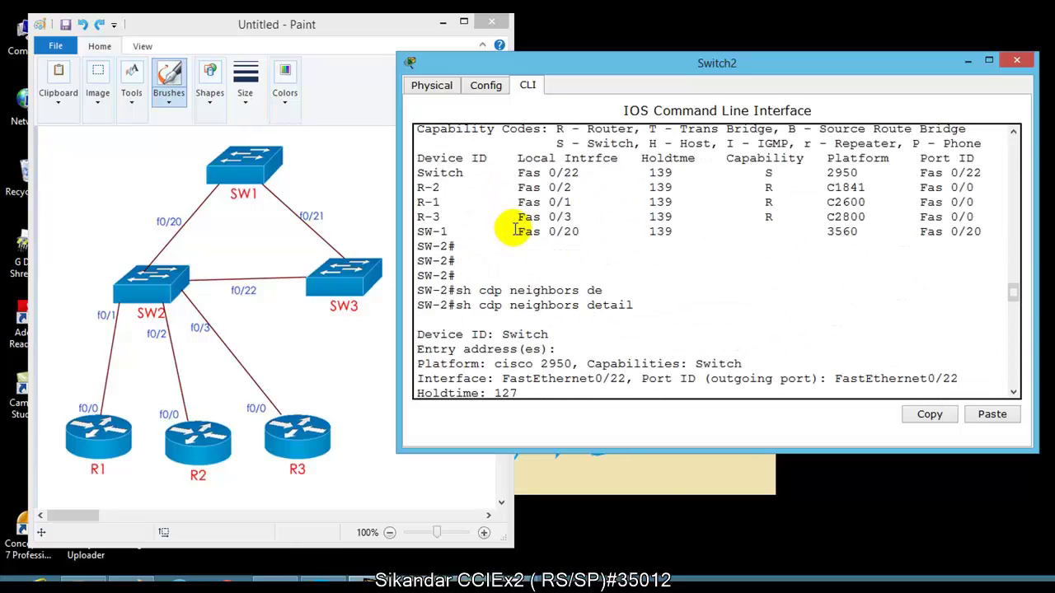
{"action": "scroll", "coordinate": [508, 234], "scroll_direction": "up", "scroll_amount": 1}
{"action": "scroll", "coordinate": [508, 234], "scroll_direction": "down", "scroll_amount": 3}
{"action": "left_click_drag", "start_coordinate": [479, 212], "coordinate": [636, 212]}
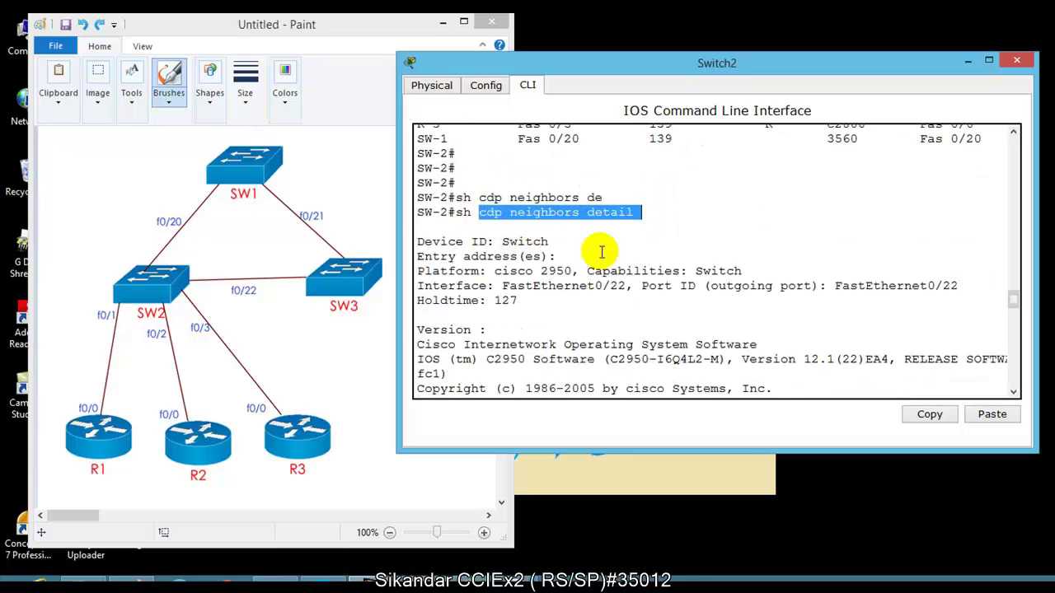
{"action": "left_click_drag", "start_coordinate": [469, 244], "coordinate": [591, 225]}
{"action": "scroll", "coordinate": [558, 276], "scroll_direction": "down", "scroll_amount": 1}
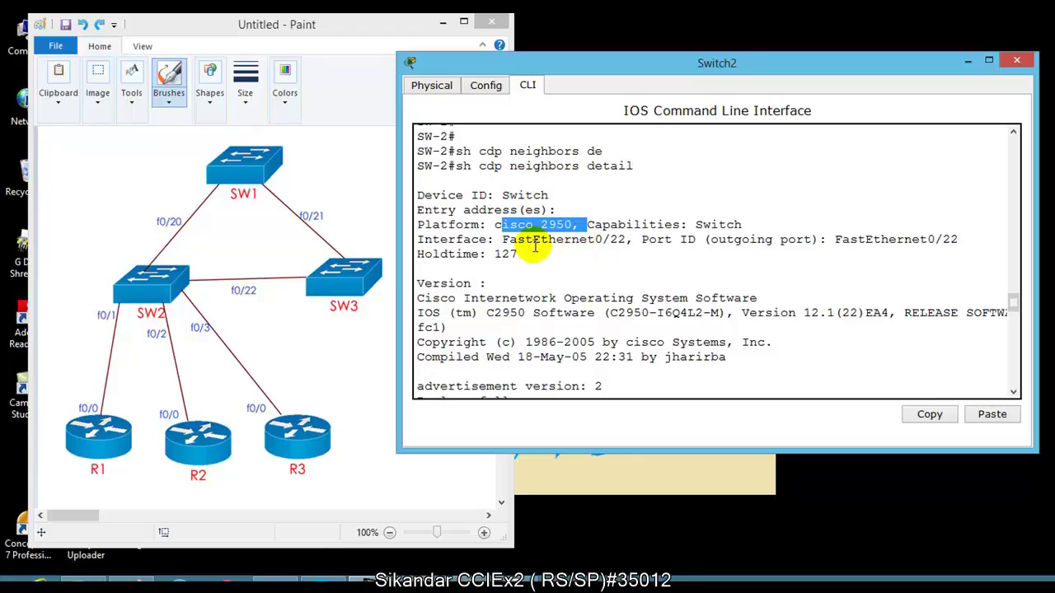
{"action": "left_click_drag", "start_coordinate": [525, 239], "coordinate": [624, 240]}
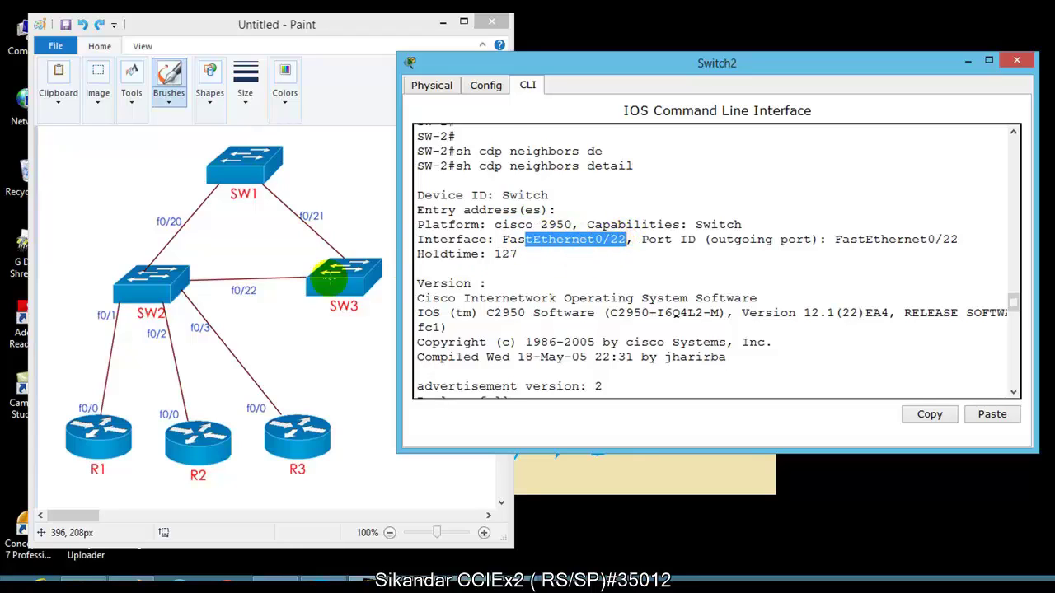
Circle the f0/22 link and SW3 in red on the Paint topology
{"action": "left_click", "coordinate": [266, 276]}
{"action": "mouse_move", "coordinate": [266, 276]}
{"action": "left_mouse_down"}
{"action": "mouse_move", "coordinate": [295, 295]}
{"action": "mouse_move", "coordinate": [295, 282]}
{"action": "left_mouse_up"}
{"action": "left_click", "coordinate": [650, 258]}
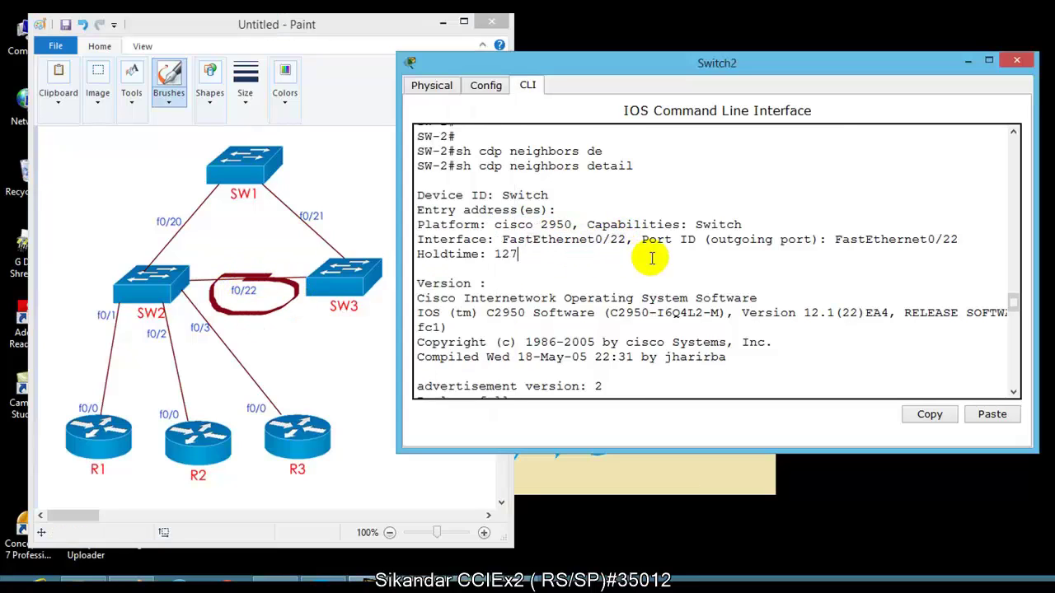
{"action": "left_click", "coordinate": [375, 258]}
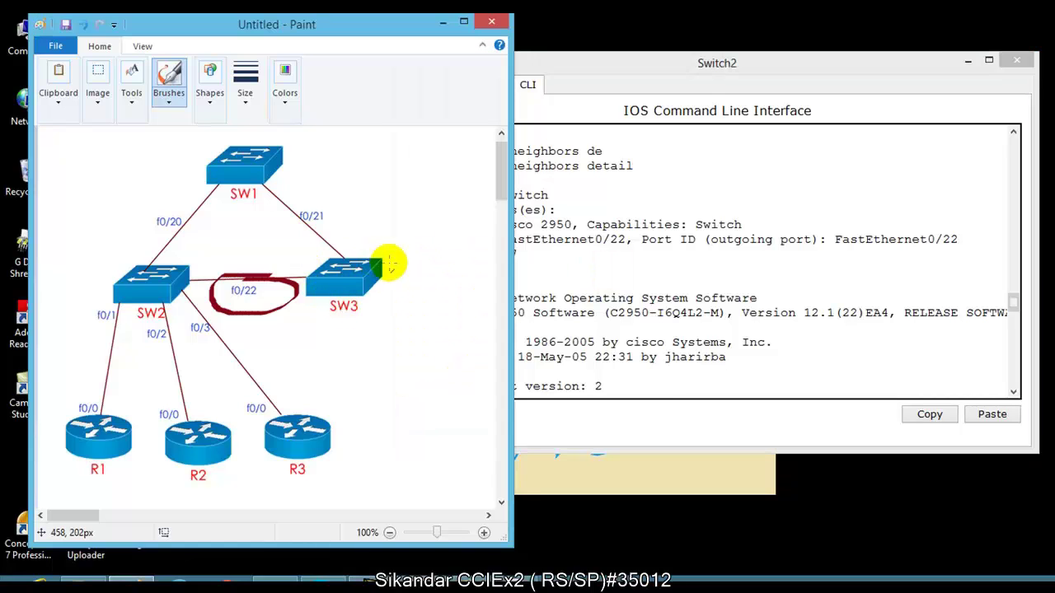
{"action": "mouse_move", "coordinate": [388, 263]}
{"action": "left_mouse_down"}
{"action": "mouse_move", "coordinate": [389, 278]}
{"action": "mouse_move", "coordinate": [385, 255]}
{"action": "left_mouse_up"}
{"action": "left_click", "coordinate": [683, 277]}
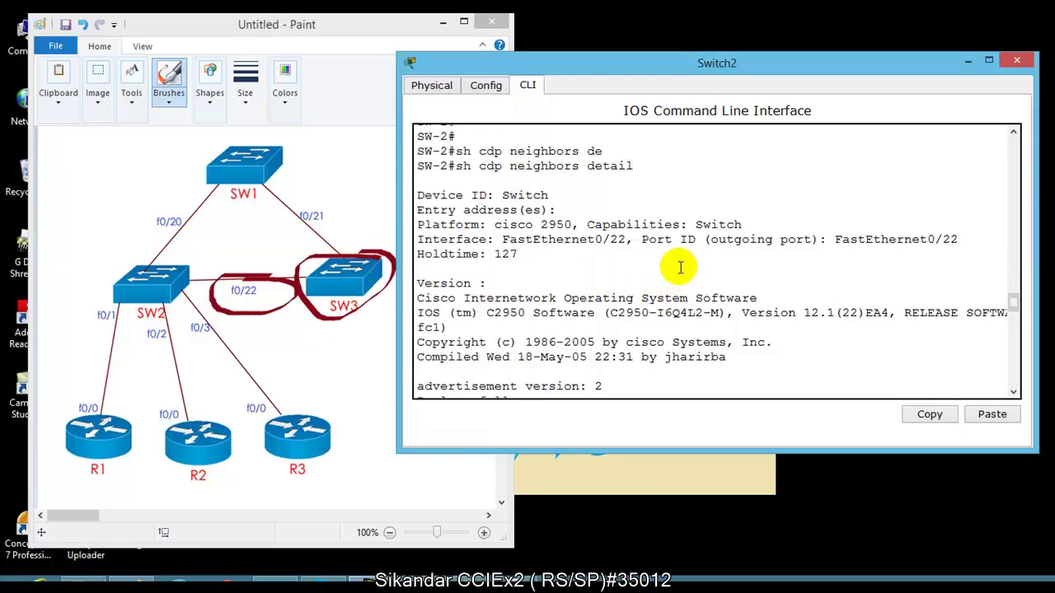
{"action": "scroll", "coordinate": [608, 297], "scroll_direction": "down", "scroll_amount": 1}
{"action": "scroll", "coordinate": [503, 264], "scroll_direction": "down", "scroll_amount": 1}
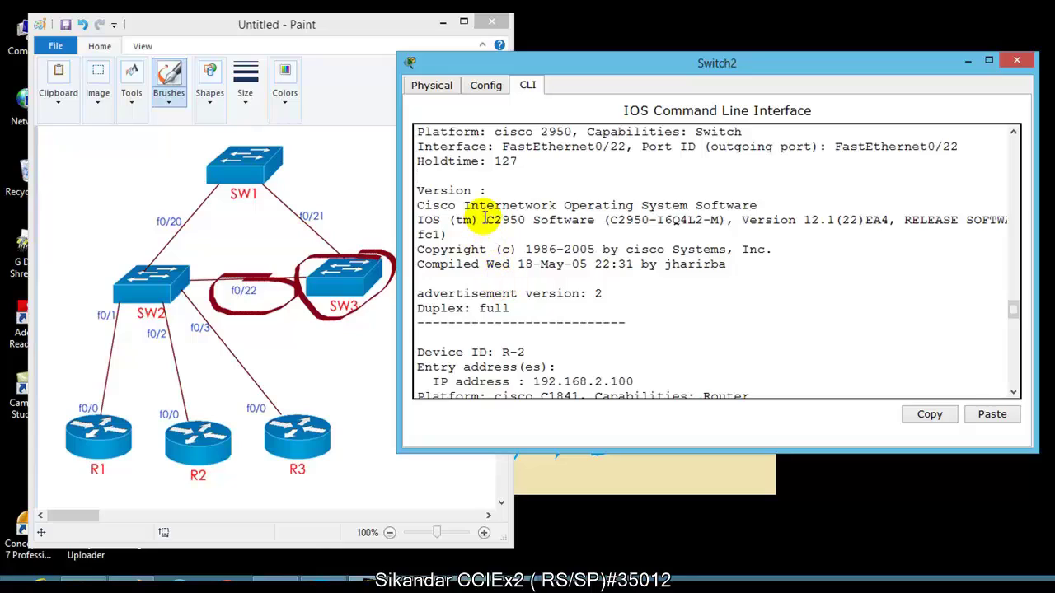
{"action": "left_click_drag", "start_coordinate": [487, 220], "coordinate": [872, 220]}
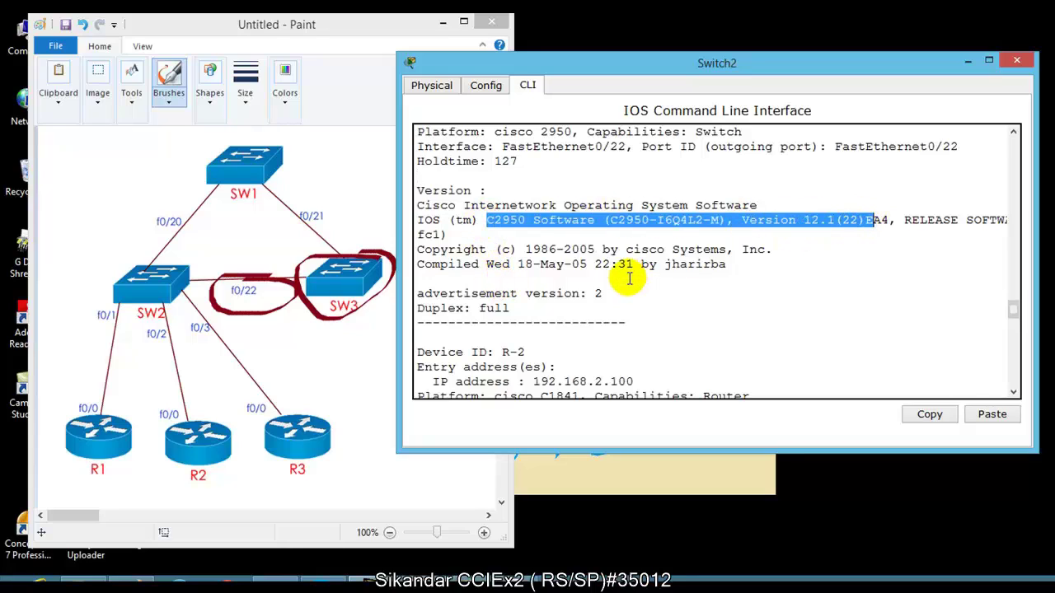
{"action": "scroll", "coordinate": [629, 278], "scroll_direction": "down", "scroll_amount": 1}
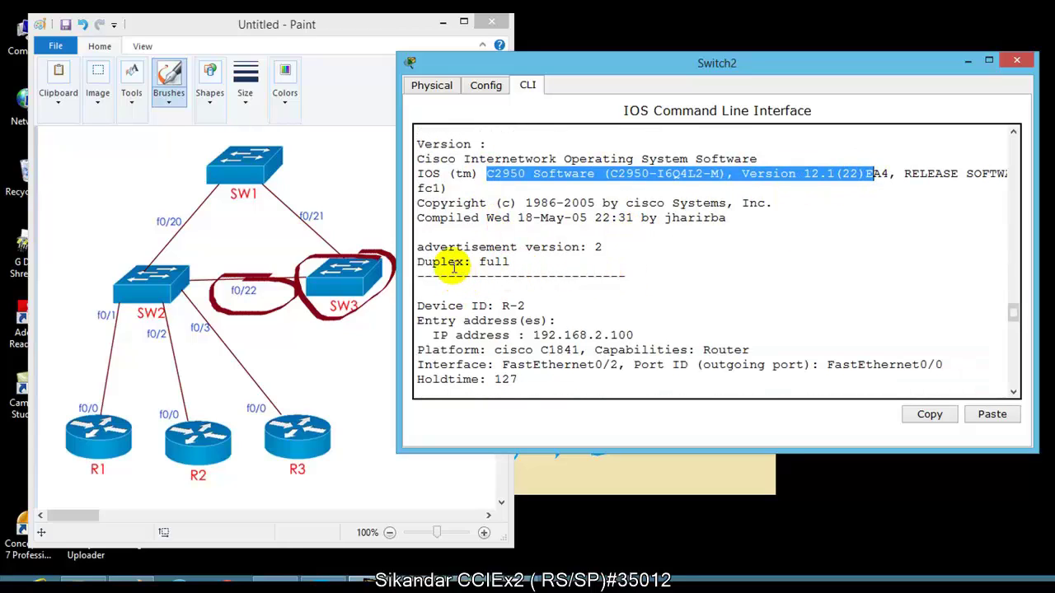
{"action": "left_click_drag", "start_coordinate": [455, 263], "coordinate": [548, 272]}
{"action": "scroll", "coordinate": [532, 289], "scroll_direction": "down", "scroll_amount": 1}
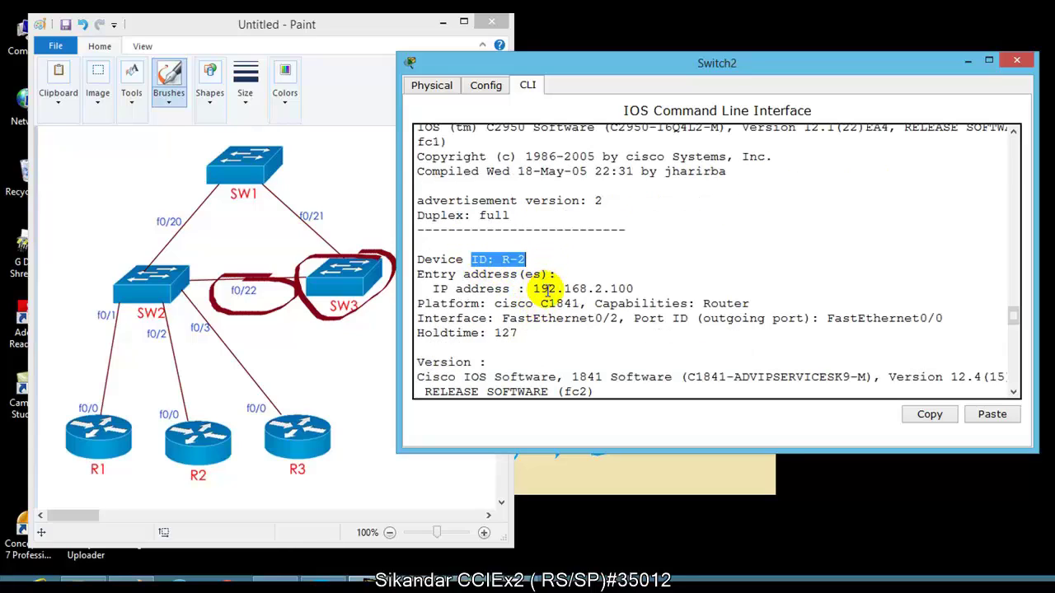
{"action": "scroll", "coordinate": [544, 287], "scroll_direction": "down", "scroll_amount": 1}
{"action": "left_click_drag", "start_coordinate": [471, 243], "coordinate": [641, 242]}
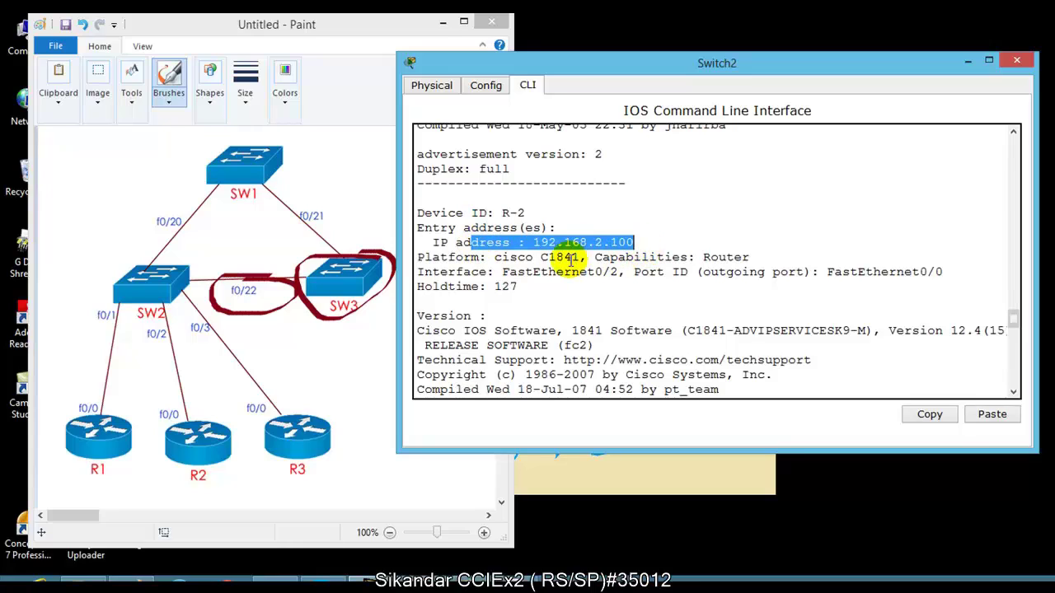
{"action": "left_click_drag", "start_coordinate": [512, 244], "coordinate": [619, 272]}
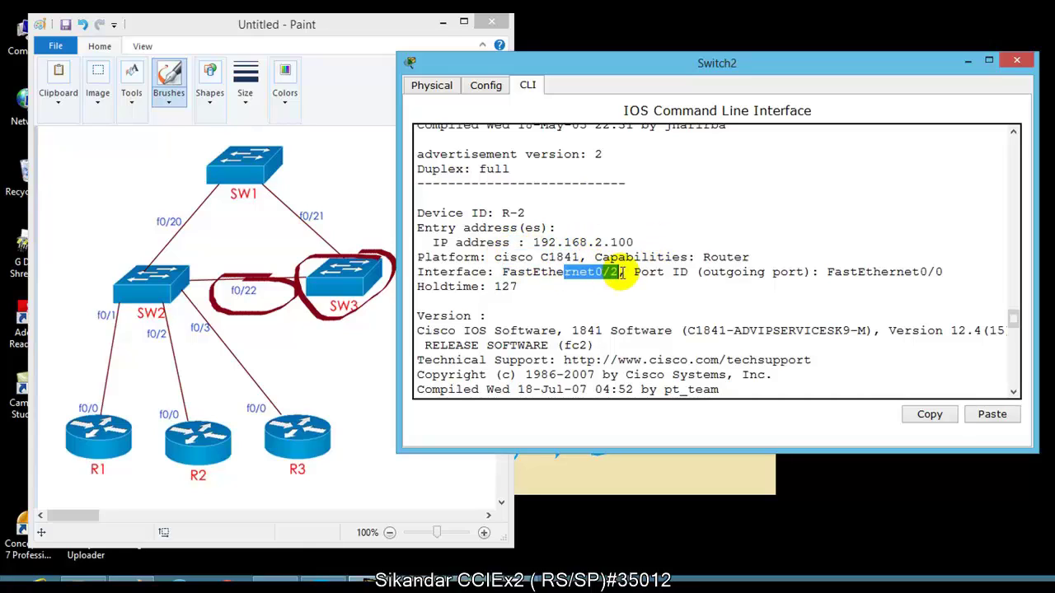
{"action": "left_click_drag", "start_coordinate": [873, 272], "coordinate": [945, 272]}
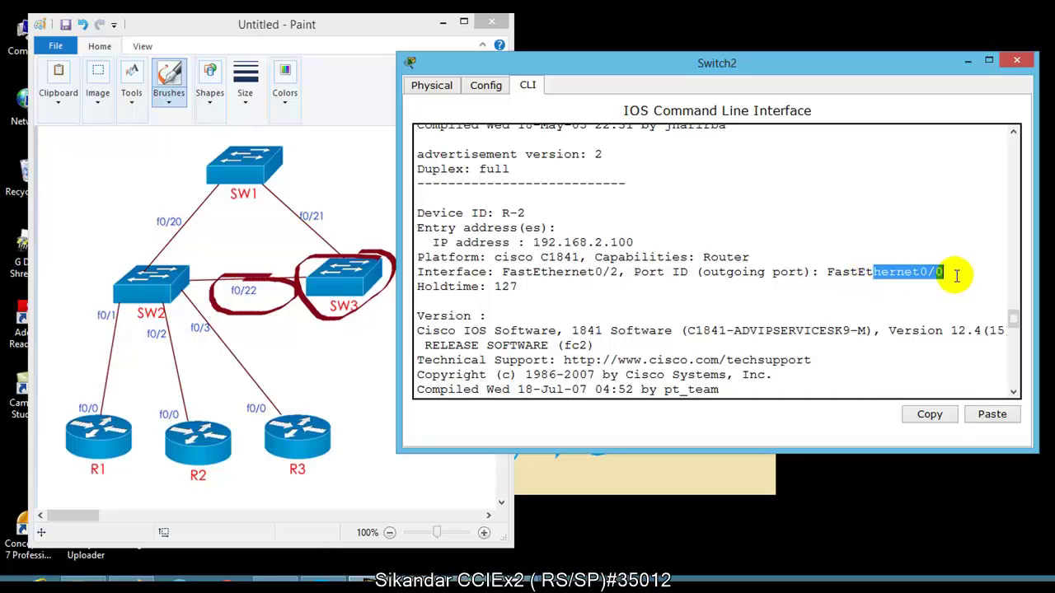
{"action": "left_click_drag", "start_coordinate": [596, 272], "coordinate": [620, 272]}
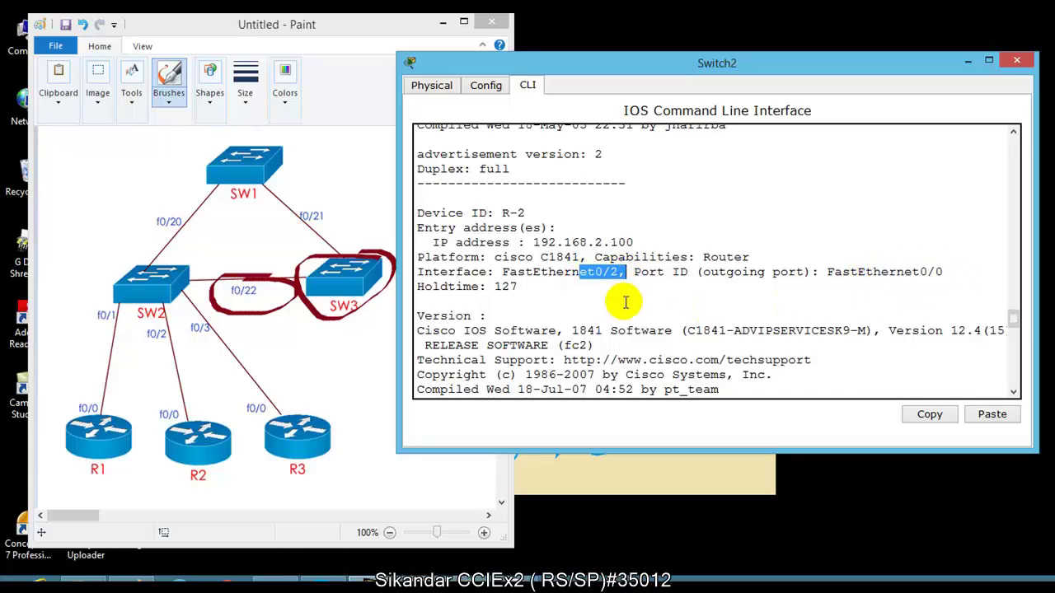
{"action": "left_click_drag", "start_coordinate": [841, 272], "coordinate": [960, 279]}
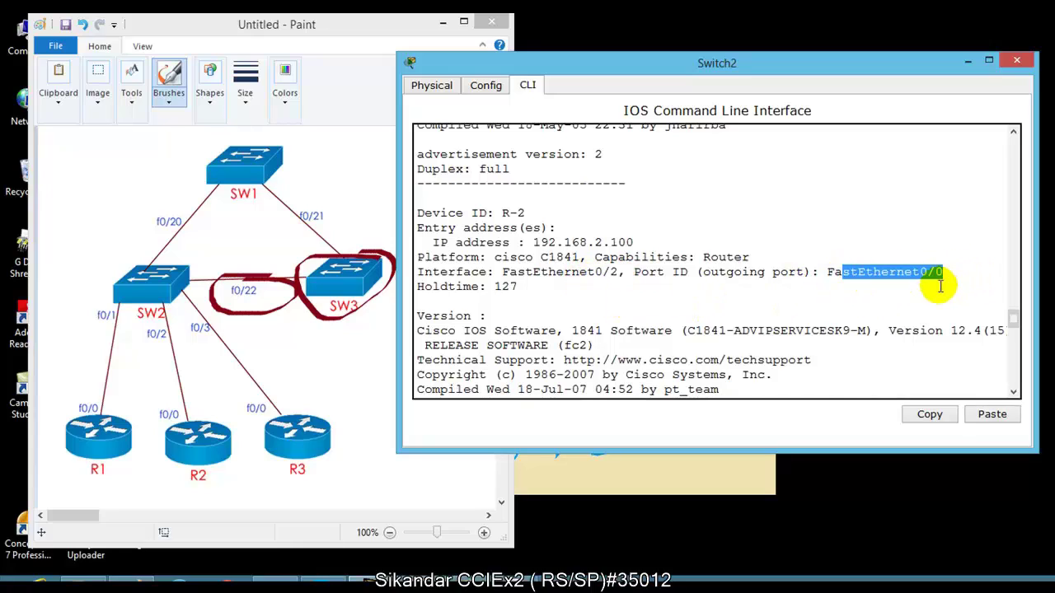
{"action": "left_click", "coordinate": [607, 302]}
{"action": "scroll", "coordinate": [607, 301], "scroll_direction": "down", "scroll_amount": 2}
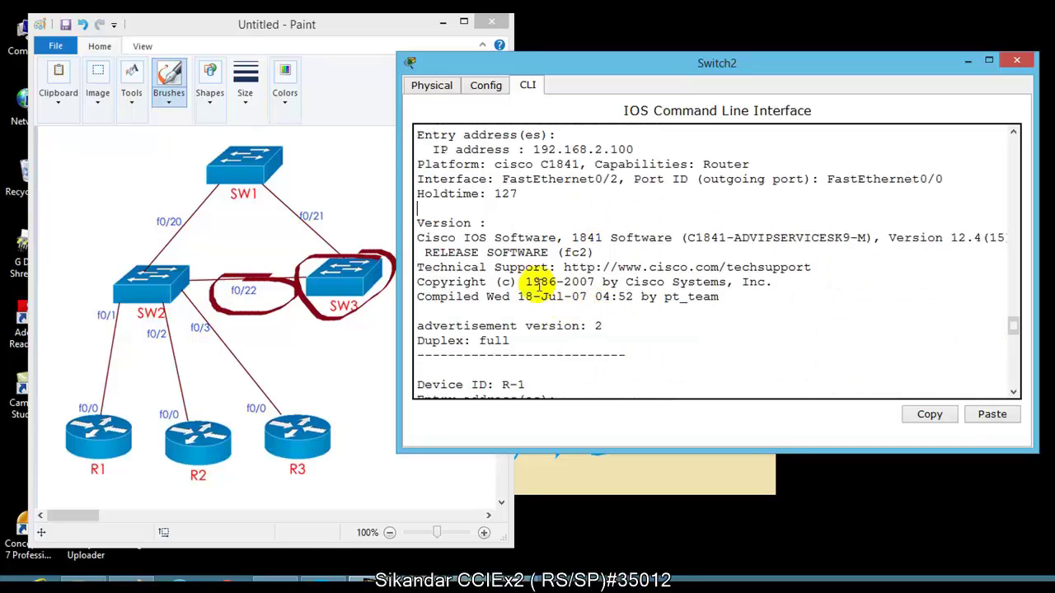
{"action": "left_click_drag", "start_coordinate": [480, 238], "coordinate": [680, 281]}
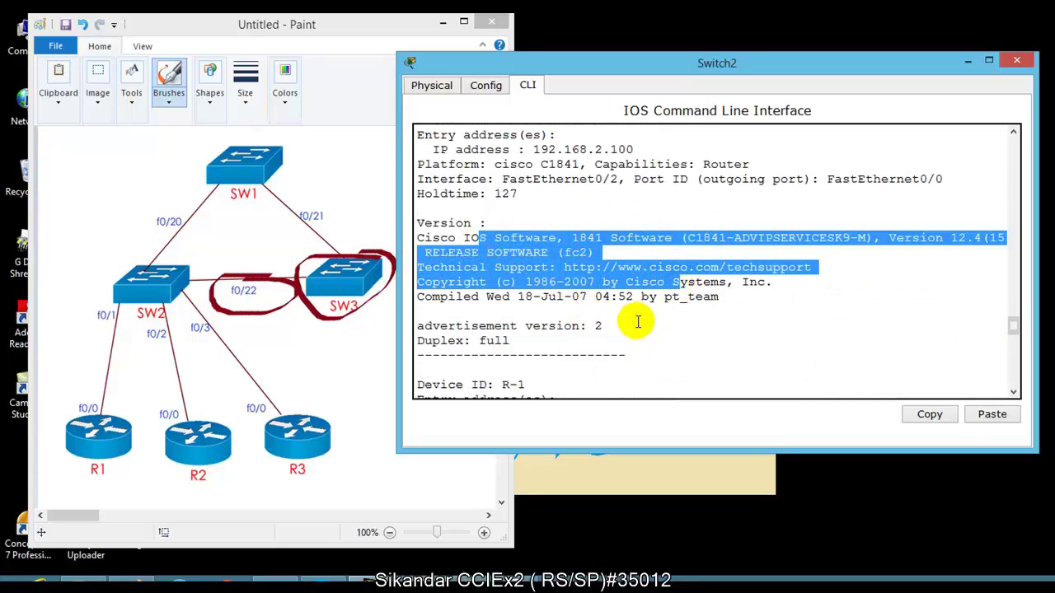
{"action": "scroll", "coordinate": [638, 322], "scroll_direction": "down", "scroll_amount": 2}
{"action": "left_click_drag", "start_coordinate": [473, 278], "coordinate": [512, 298]}
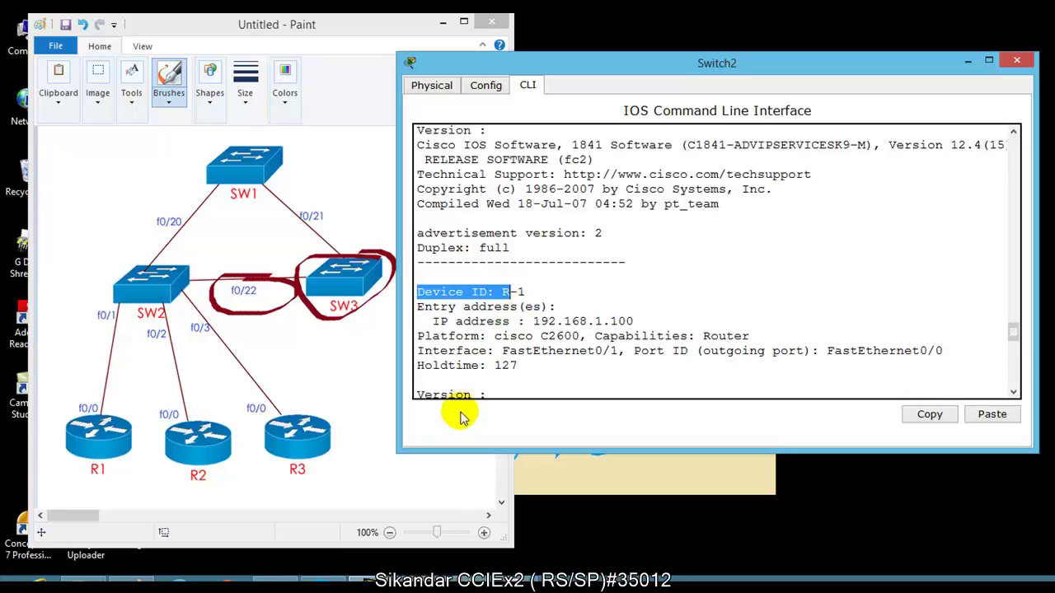
{"action": "left_click", "coordinate": [499, 350]}
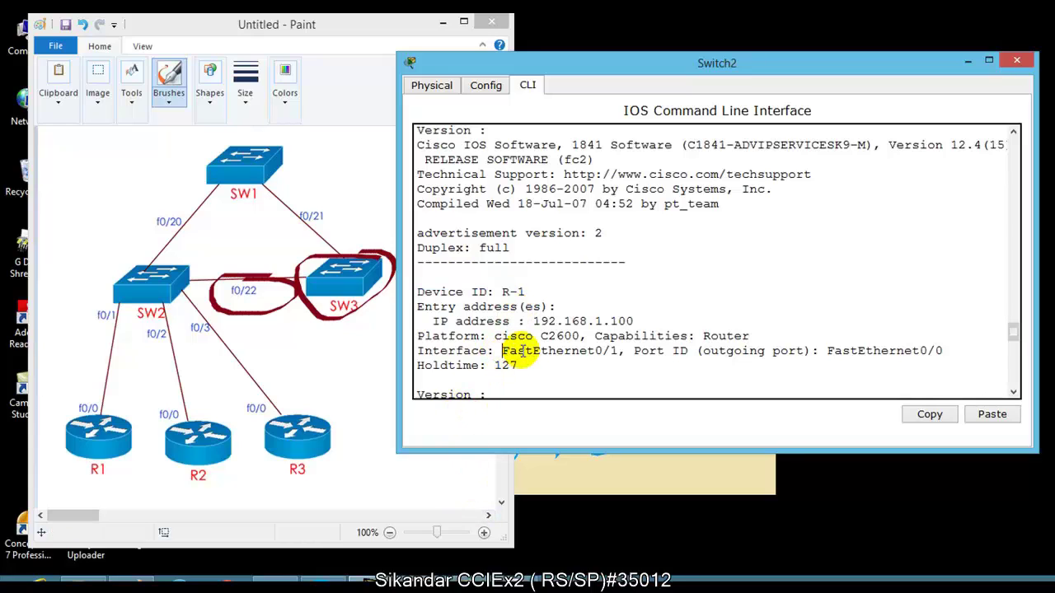
{"action": "key", "text": "alt+Tab"}
{"action": "left_click", "coordinate": [535, 376]}
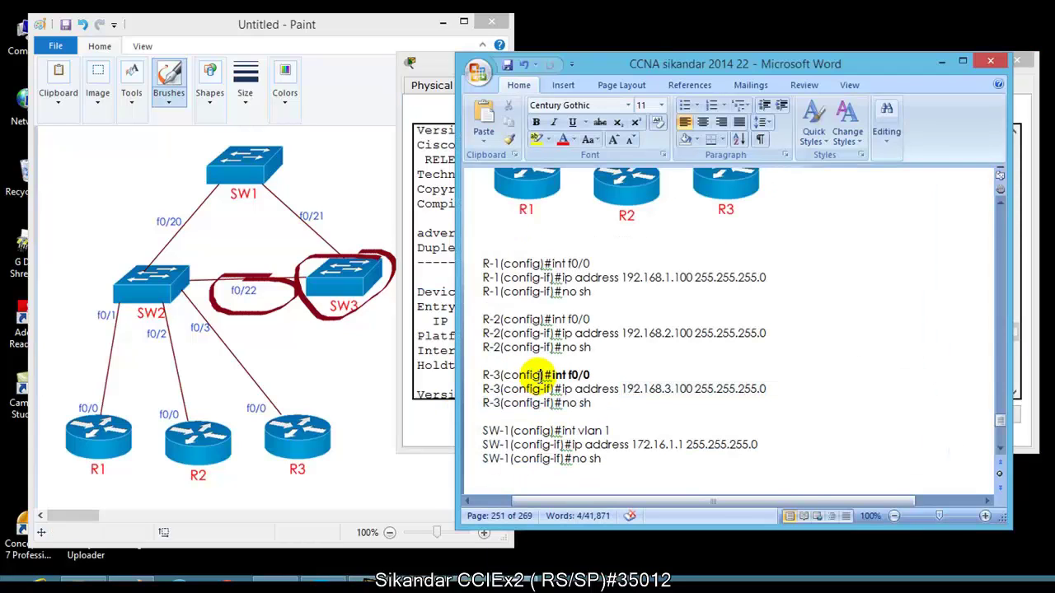
{"action": "scroll", "coordinate": [544, 381], "scroll_direction": "down", "scroll_amount": 10}
{"action": "scroll", "coordinate": [552, 384], "scroll_direction": "down", "scroll_amount": 5}
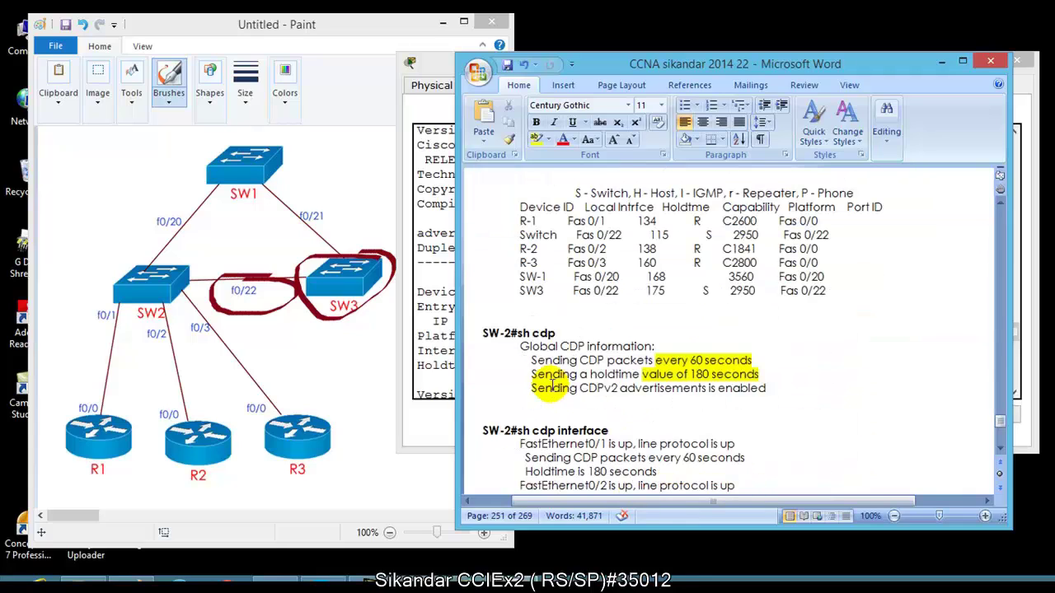
{"action": "left_click_drag", "start_coordinate": [518, 320], "coordinate": [612, 322]}
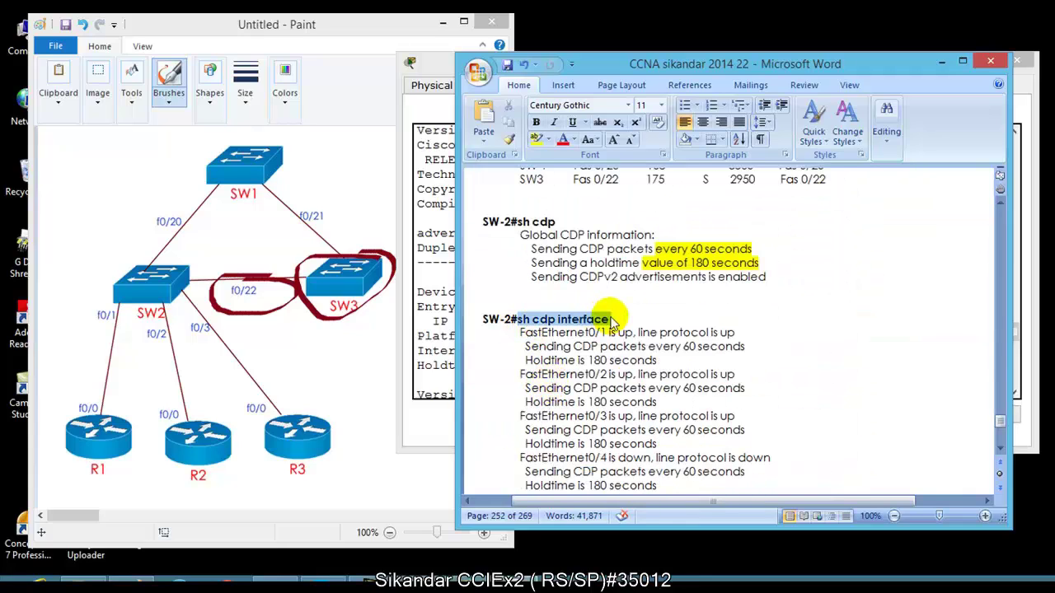
{"action": "left_click", "coordinate": [443, 291]}
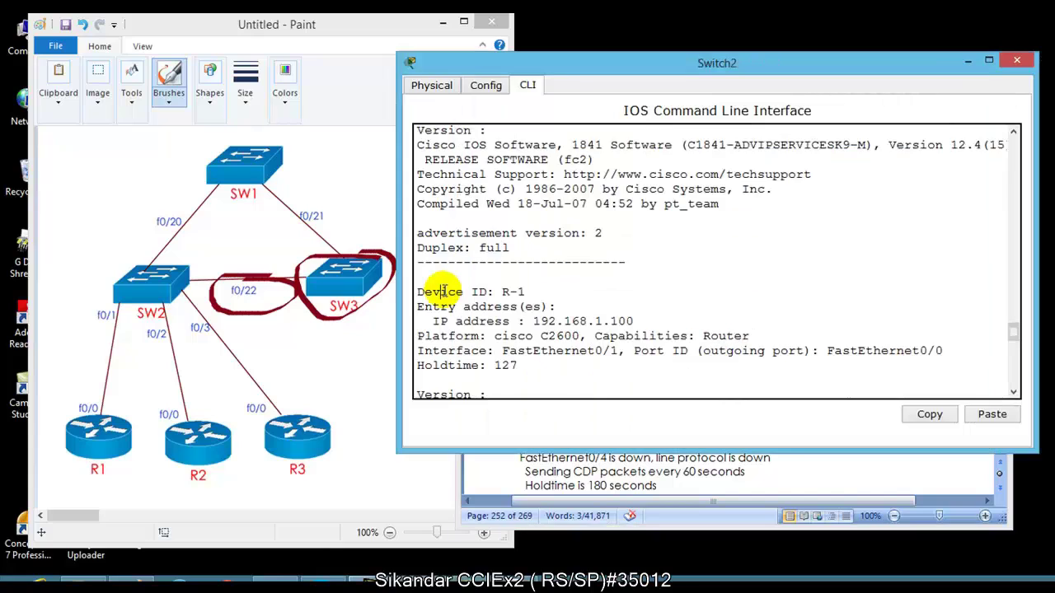
Run 'sh cdp interface' on SW-2, showing 60-second updates and 180-second holdtime, and highlight the command
{"action": "key", "text": "Return"}
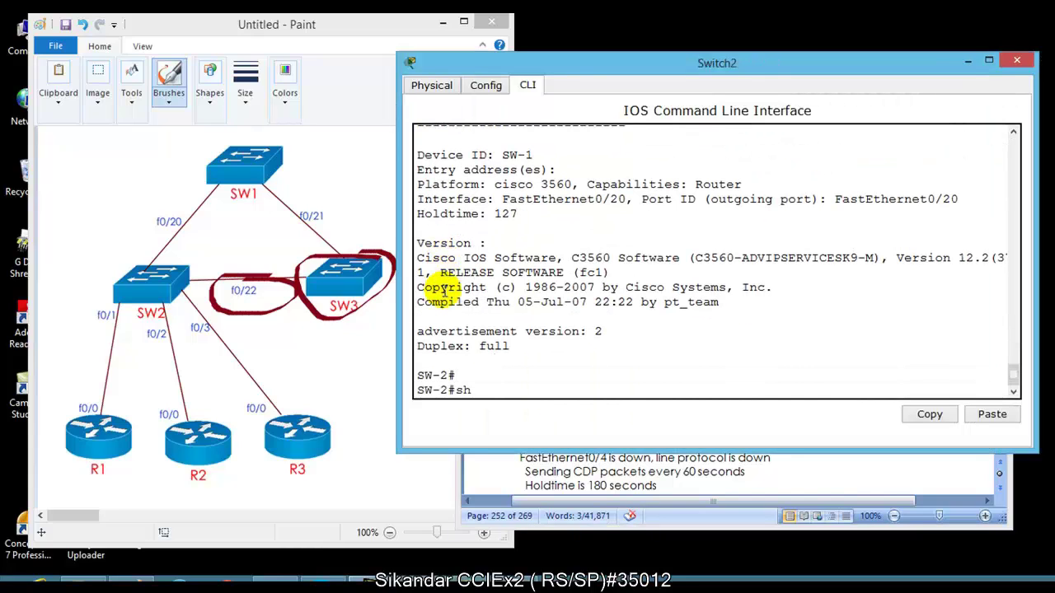
{"action": "type", "text": "sh cdp in"}
{"action": "key", "text": "Tab"}
{"action": "key", "text": "Return"}
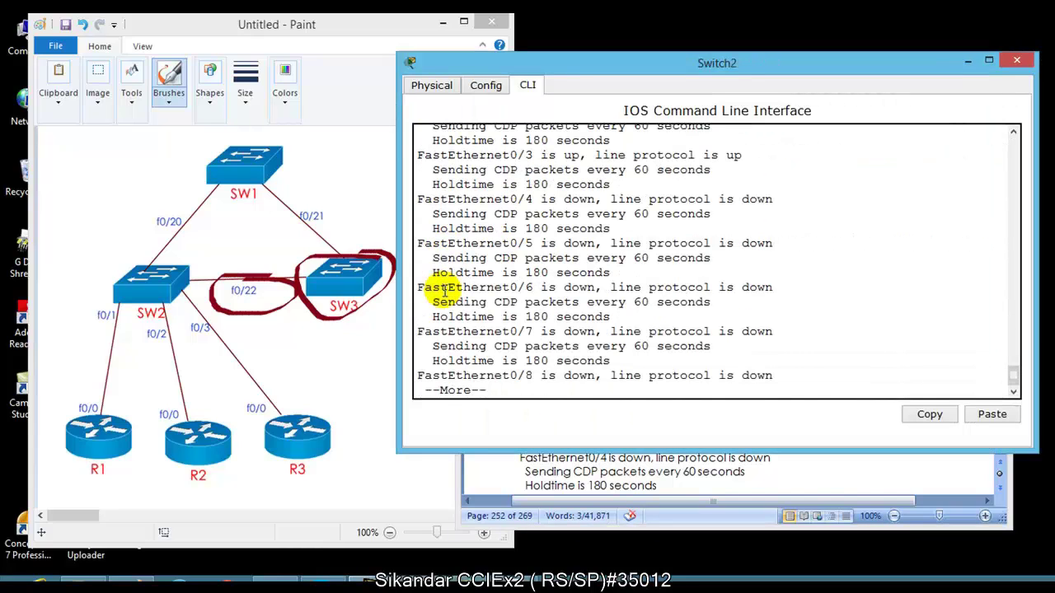
{"action": "key", "text": "space"}
{"action": "scroll", "coordinate": [478, 264], "scroll_direction": "up", "scroll_amount": 10}
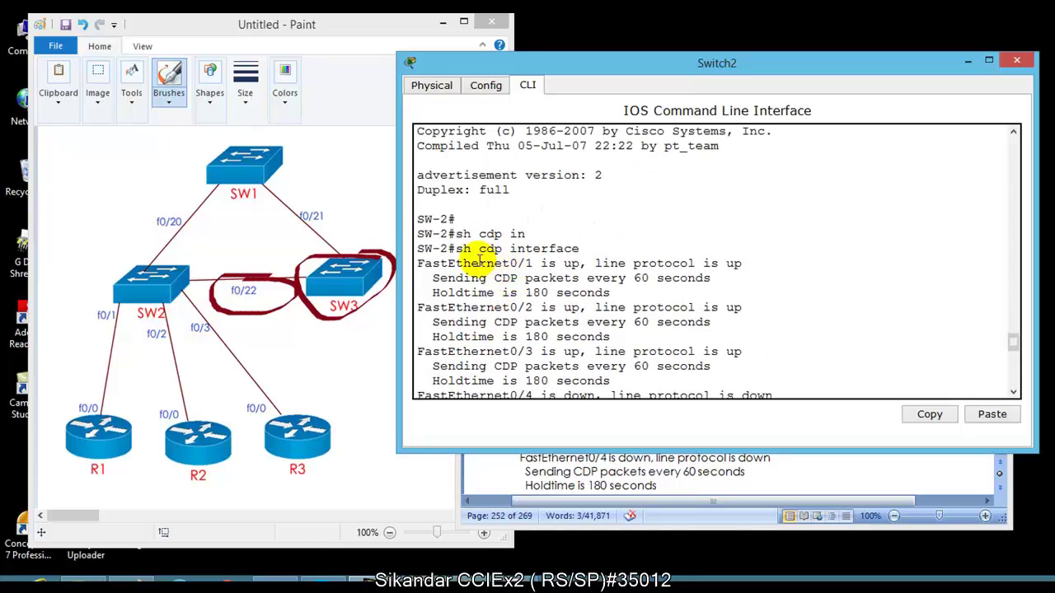
{"action": "left_click_drag", "start_coordinate": [474, 249], "coordinate": [631, 247]}
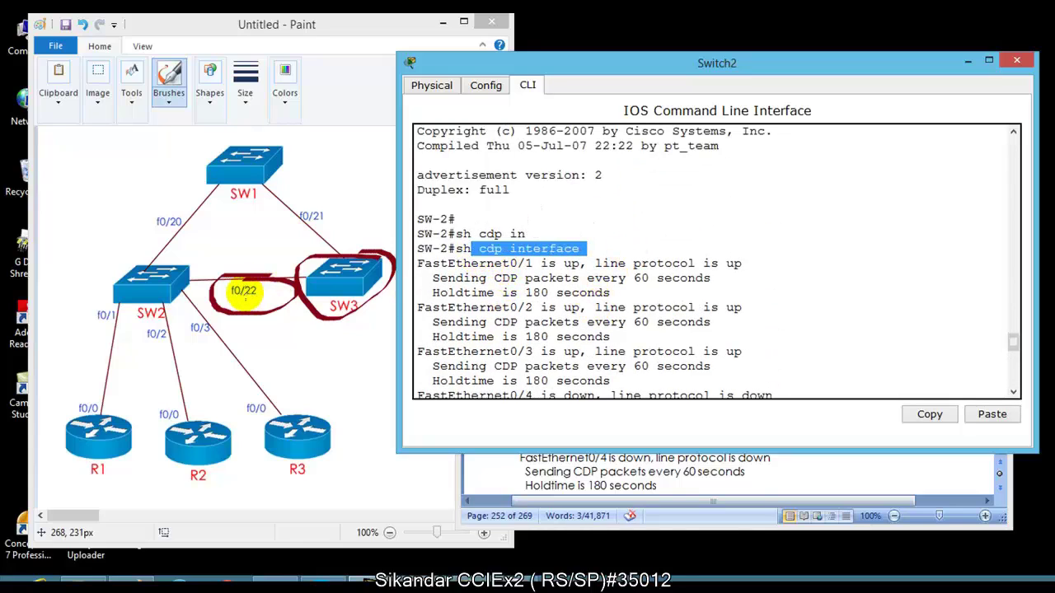
In Paint, undo the red circle around SW3, then redo once to correct an over-undo
{"action": "left_click", "coordinate": [245, 302]}
{"action": "key", "text": "ctrl+z"}
{"action": "key", "text": "ctrl+z"}
{"action": "key", "text": "ctrl+z"}
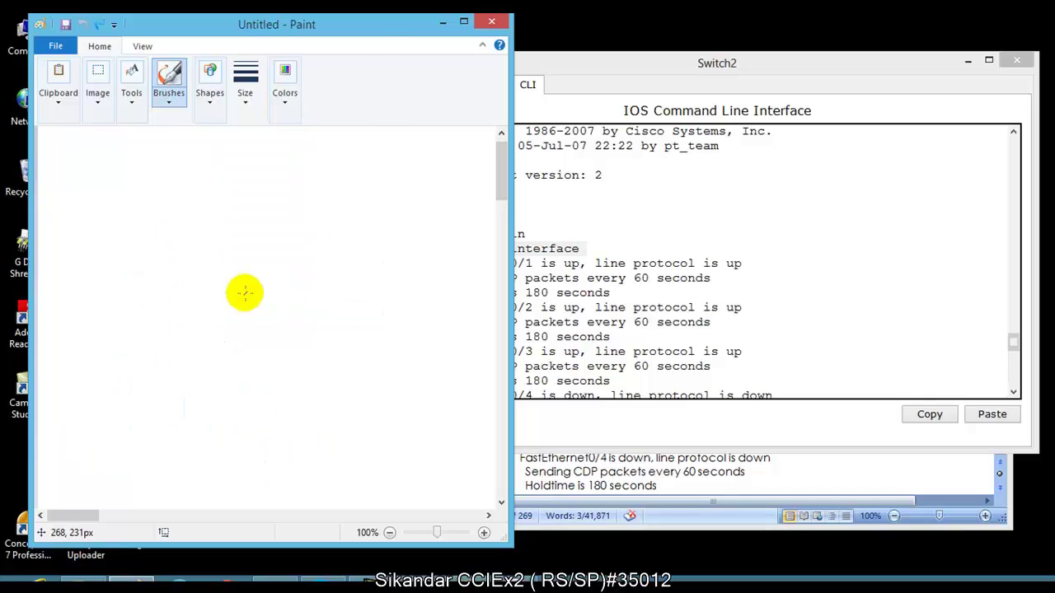
{"action": "key", "text": "ctrl+y"}
{"action": "left_click", "coordinate": [739, 334]}
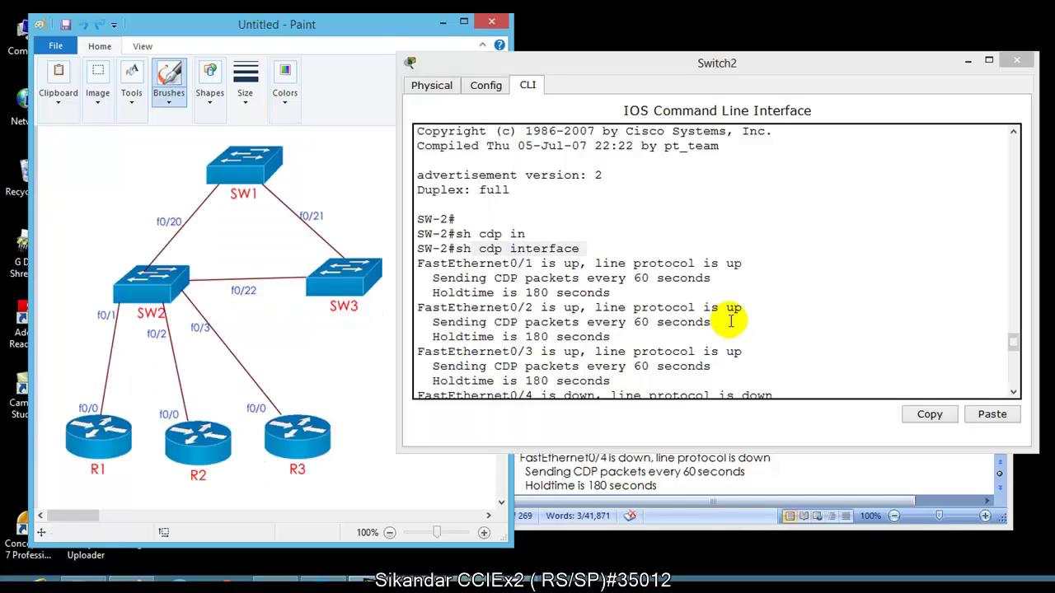
Page the Word notes down past the sh cdp interface output to the 'sh cdp neighbors detail' section
{"action": "left_click", "coordinate": [635, 443]}
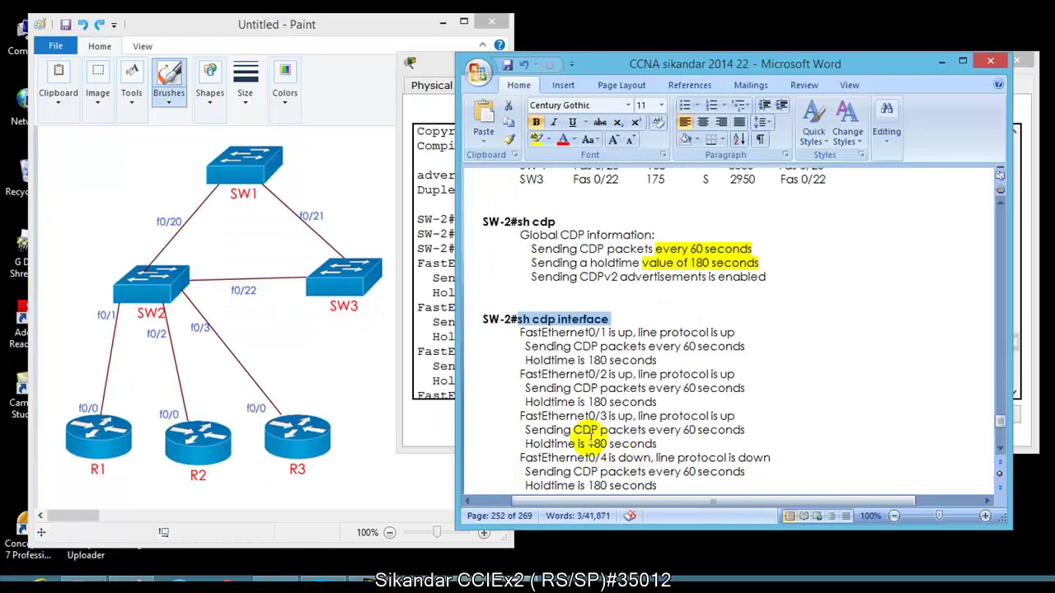
{"action": "scroll", "coordinate": [590, 424], "scroll_direction": "down", "scroll_amount": 5}
{"action": "scroll", "coordinate": [595, 423], "scroll_direction": "down", "scroll_amount": 4}
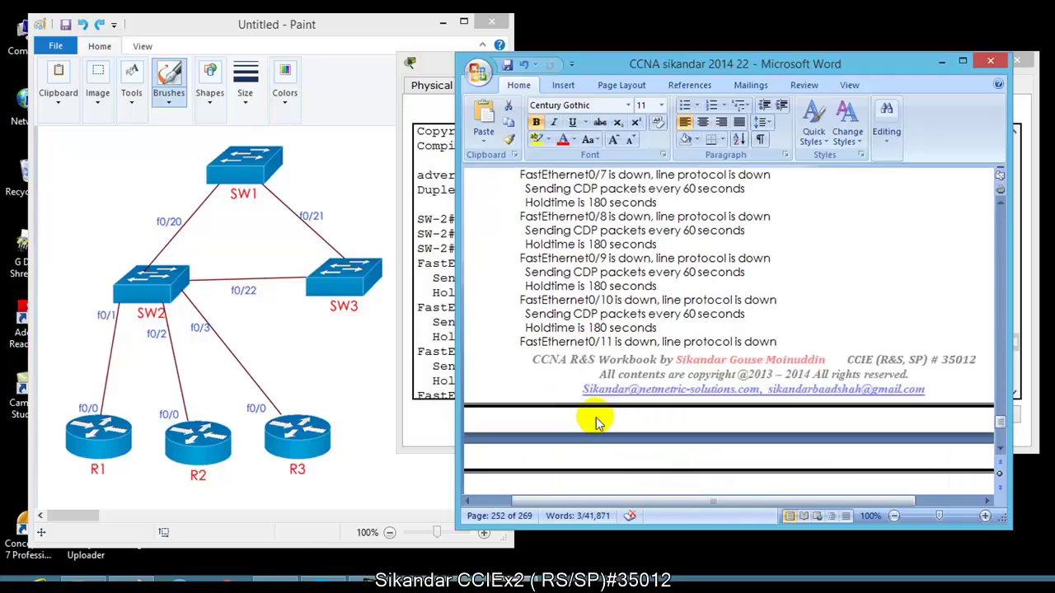
{"action": "scroll", "coordinate": [597, 421], "scroll_direction": "down", "scroll_amount": 15}
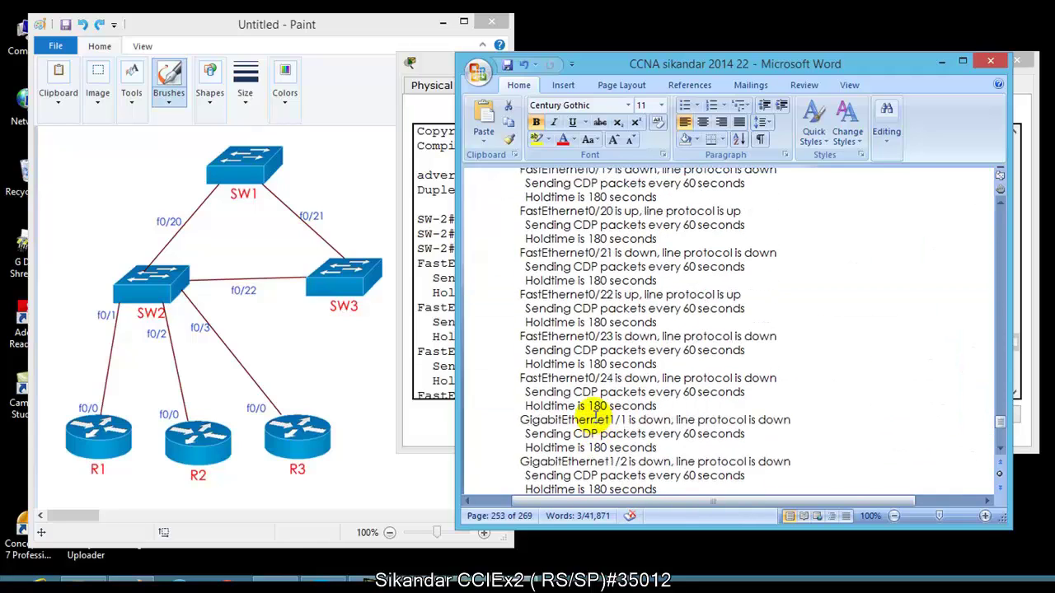
{"action": "scroll", "coordinate": [595, 416], "scroll_direction": "down", "scroll_amount": 10}
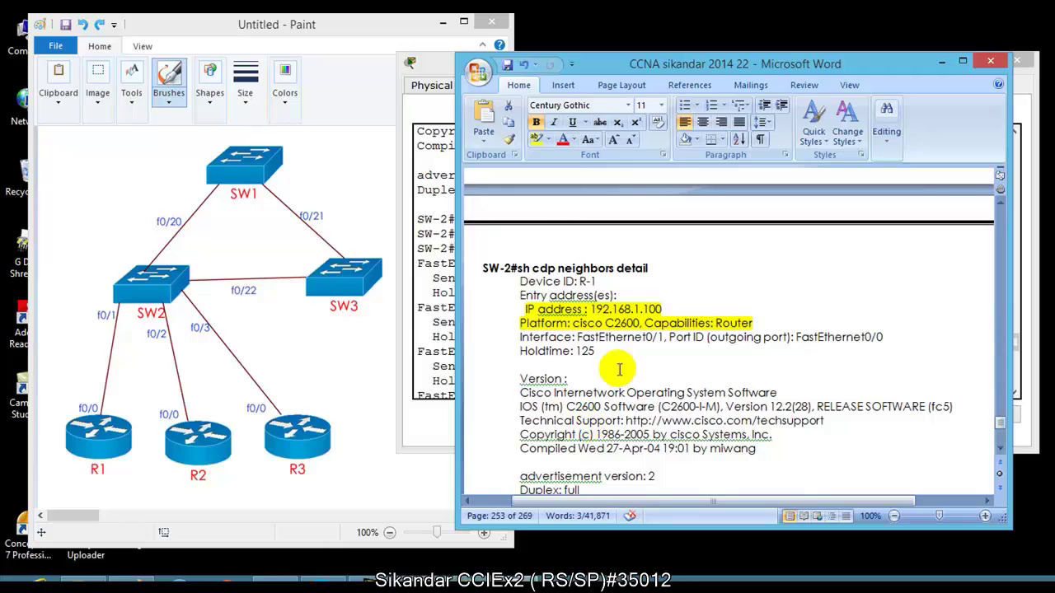
{"action": "scroll", "coordinate": [631, 330], "scroll_direction": "down", "scroll_amount": 10}
{"action": "scroll", "coordinate": [632, 330], "scroll_direction": "down", "scroll_amount": 20}
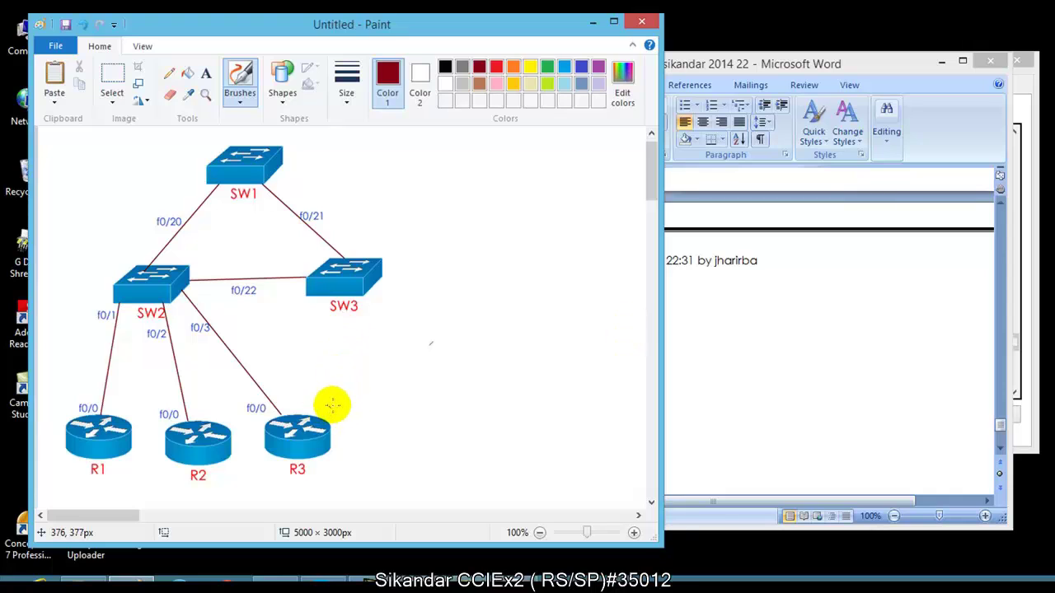
Draw a dark-red zigzag from R3 to a cloud, a second cloud link, and an orange up-right arrow
{"action": "mouse_move", "coordinate": [318, 433]}
{"action": "left_mouse_down"}
{"action": "mouse_move", "coordinate": [461, 377]}
{"action": "mouse_move", "coordinate": [461, 347]}
{"action": "mouse_move", "coordinate": [509, 372]}
{"action": "left_mouse_up"}
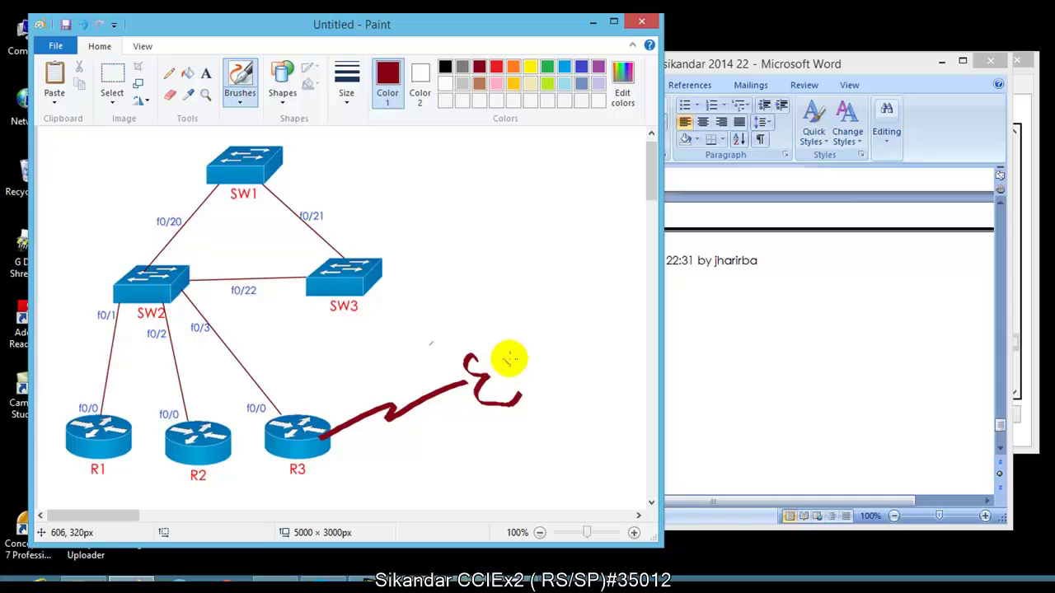
{"action": "left_click_drag", "start_coordinate": [504, 360], "coordinate": [516, 356]}
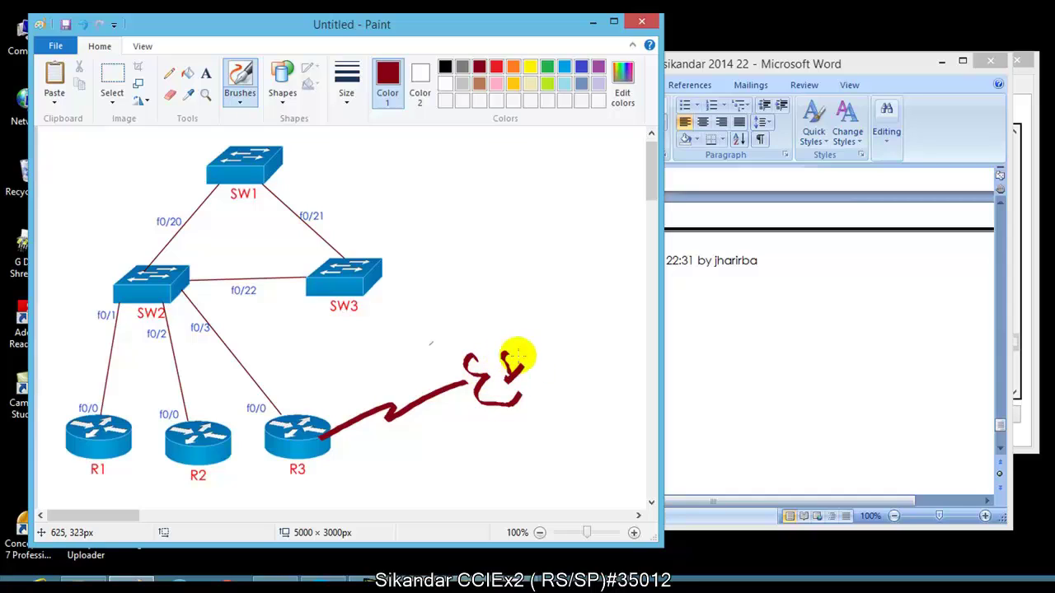
{"action": "mouse_move", "coordinate": [467, 380]}
{"action": "left_mouse_down"}
{"action": "mouse_move", "coordinate": [525, 317]}
{"action": "mouse_move", "coordinate": [554, 341]}
{"action": "mouse_move", "coordinate": [527, 402]}
{"action": "mouse_move", "coordinate": [456, 383]}
{"action": "mouse_move", "coordinate": [474, 400]}
{"action": "left_mouse_up"}
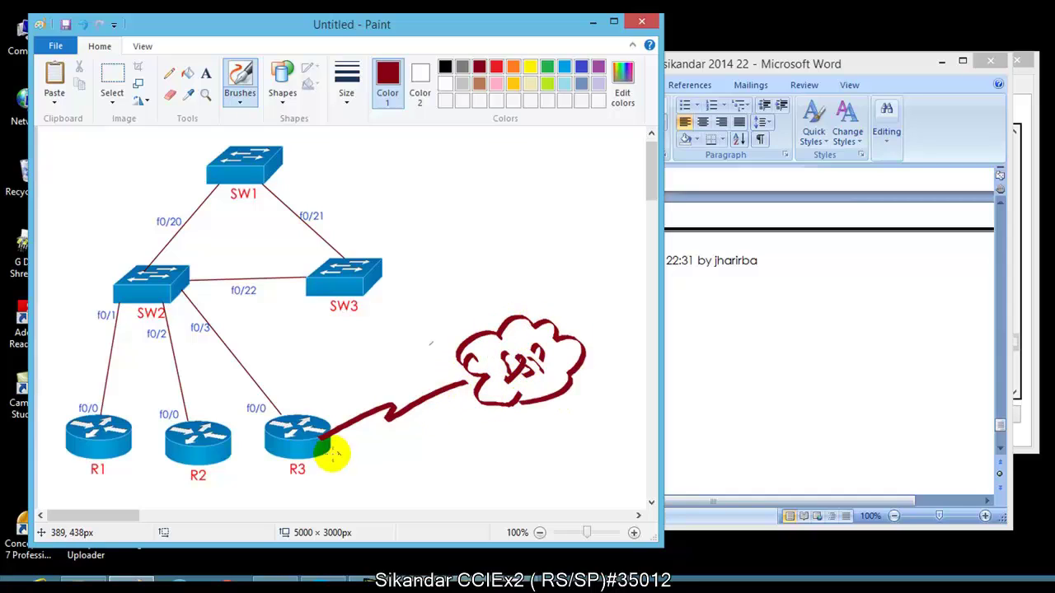
{"action": "mouse_move", "coordinate": [330, 436]}
{"action": "left_mouse_down"}
{"action": "mouse_move", "coordinate": [425, 465]}
{"action": "mouse_move", "coordinate": [478, 457]}
{"action": "mouse_move", "coordinate": [477, 472]}
{"action": "mouse_move", "coordinate": [510, 476]}
{"action": "mouse_move", "coordinate": [510, 461]}
{"action": "mouse_move", "coordinate": [499, 465]}
{"action": "mouse_move", "coordinate": [507, 424]}
{"action": "mouse_move", "coordinate": [501, 448]}
{"action": "mouse_move", "coordinate": [484, 439]}
{"action": "mouse_move", "coordinate": [511, 428]}
{"action": "mouse_move", "coordinate": [553, 444]}
{"action": "mouse_move", "coordinate": [502, 446]}
{"action": "left_mouse_up"}
{"action": "mouse_move", "coordinate": [358, 400]}
{"action": "left_mouse_down"}
{"action": "mouse_move", "coordinate": [341, 412]}
{"action": "mouse_move", "coordinate": [372, 370]}
{"action": "left_mouse_up"}
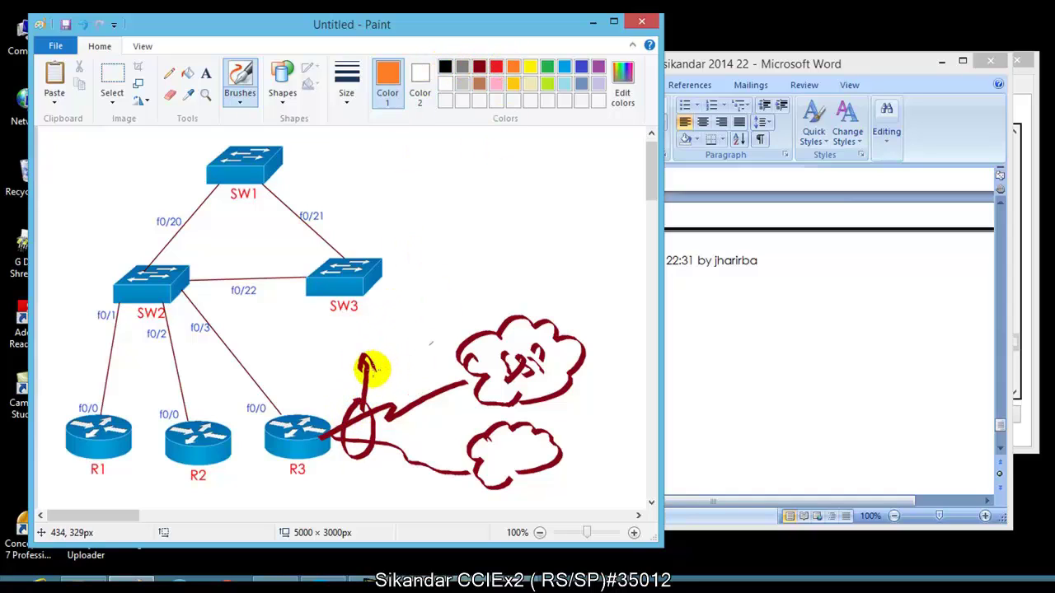
{"action": "mouse_move", "coordinate": [371, 370]}
{"action": "left_mouse_down"}
{"action": "mouse_move", "coordinate": [435, 306]}
{"action": "mouse_move", "coordinate": [447, 325]}
{"action": "left_mouse_up"}
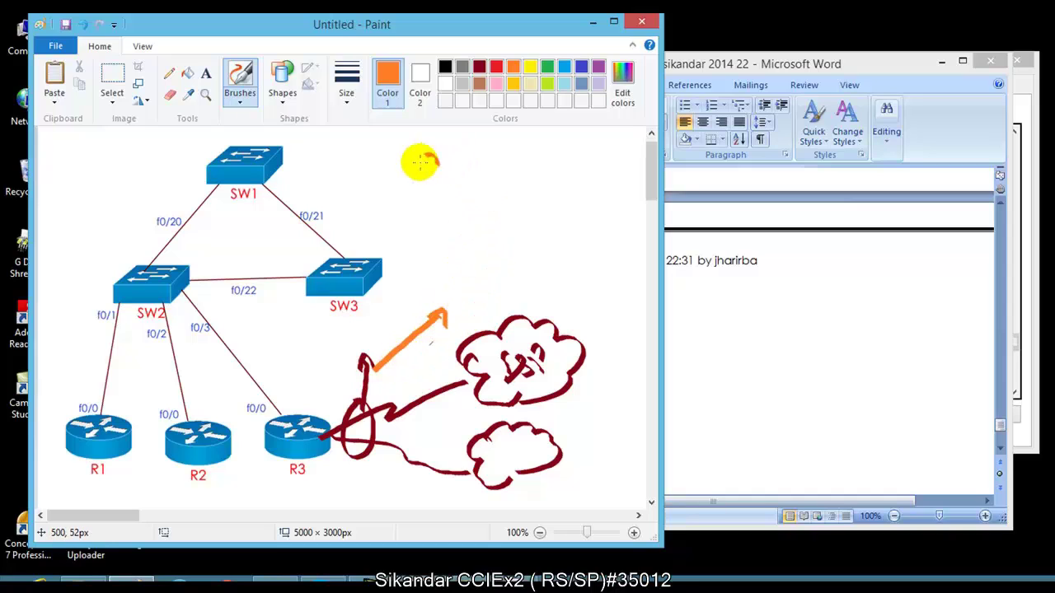
Handwrite and underline 'secm5' with down arrows, add orange loops around the devices, and a note by SW3
{"action": "mouse_move", "coordinate": [421, 162]}
{"action": "left_mouse_down"}
{"action": "mouse_move", "coordinate": [475, 155]}
{"action": "mouse_move", "coordinate": [492, 170]}
{"action": "mouse_move", "coordinate": [530, 165]}
{"action": "mouse_move", "coordinate": [545, 188]}
{"action": "mouse_move", "coordinate": [548, 145]}
{"action": "left_mouse_up"}
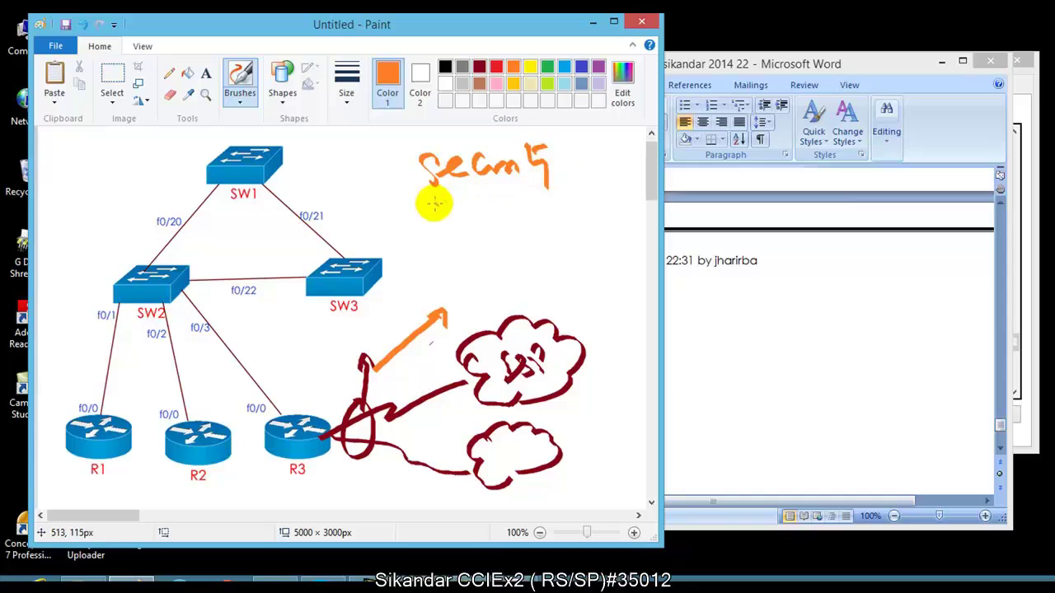
{"action": "left_click_drag", "start_coordinate": [432, 204], "coordinate": [567, 182]}
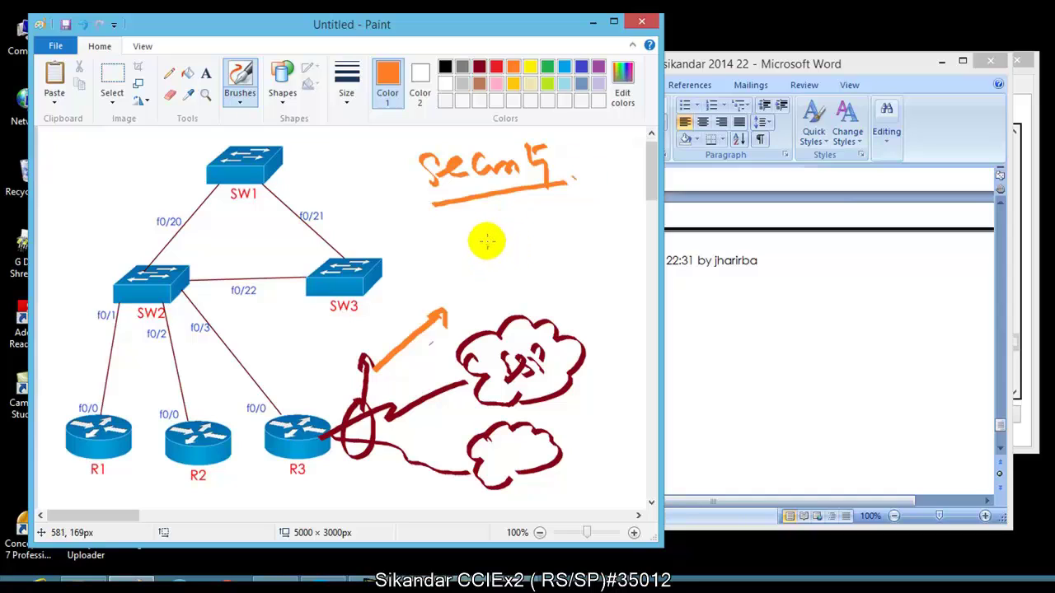
{"action": "left_click_drag", "start_coordinate": [486, 197], "coordinate": [487, 221]}
{"action": "mouse_move", "coordinate": [497, 196]}
{"action": "left_mouse_down"}
{"action": "mouse_move", "coordinate": [481, 222]}
{"action": "mouse_move", "coordinate": [508, 213]}
{"action": "left_mouse_up"}
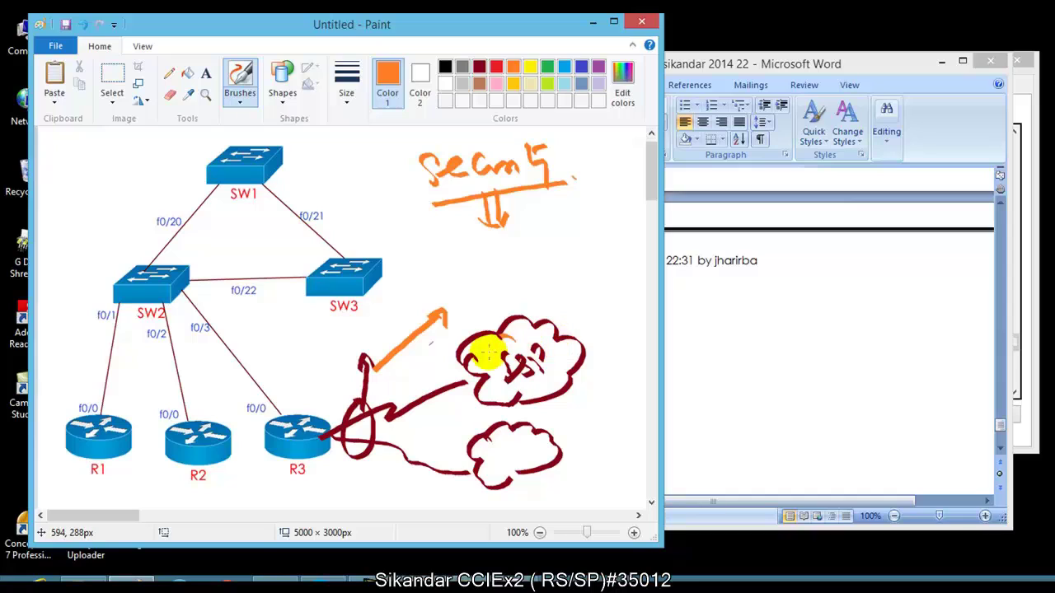
{"action": "mouse_move", "coordinate": [505, 363]}
{"action": "left_mouse_down"}
{"action": "mouse_move", "coordinate": [329, 378]}
{"action": "mouse_move", "coordinate": [293, 420]}
{"action": "mouse_move", "coordinate": [324, 408]}
{"action": "mouse_move", "coordinate": [288, 397]}
{"action": "mouse_move", "coordinate": [352, 422]}
{"action": "mouse_move", "coordinate": [279, 410]}
{"action": "left_mouse_up"}
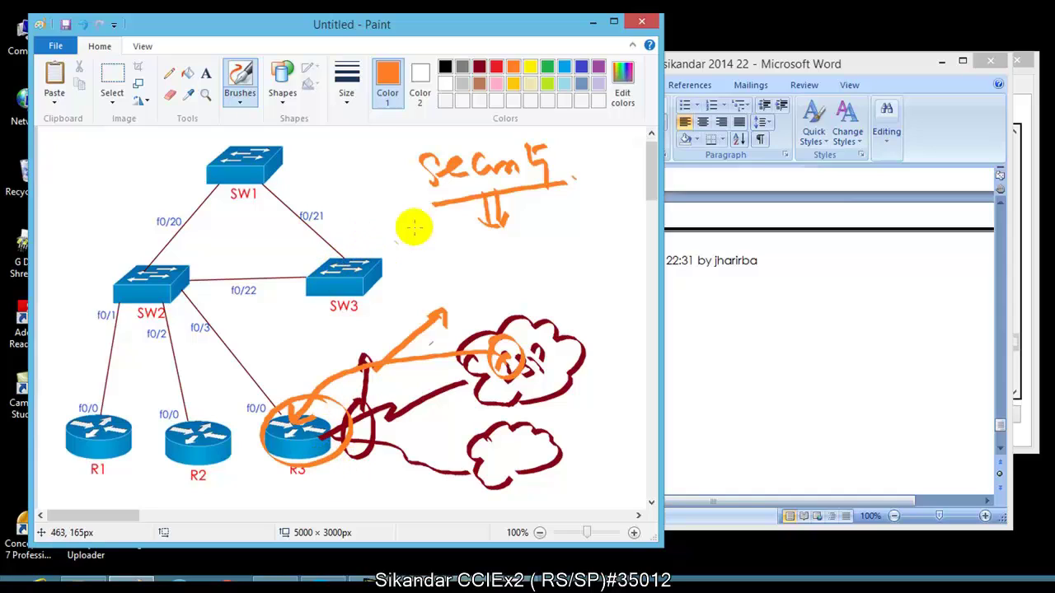
{"action": "mouse_move", "coordinate": [346, 289]}
{"action": "left_mouse_down"}
{"action": "mouse_move", "coordinate": [280, 169]}
{"action": "mouse_move", "coordinate": [93, 213]}
{"action": "mouse_move", "coordinate": [70, 406]}
{"action": "mouse_move", "coordinate": [164, 473]}
{"action": "mouse_move", "coordinate": [307, 375]}
{"action": "mouse_move", "coordinate": [360, 184]}
{"action": "left_mouse_up"}
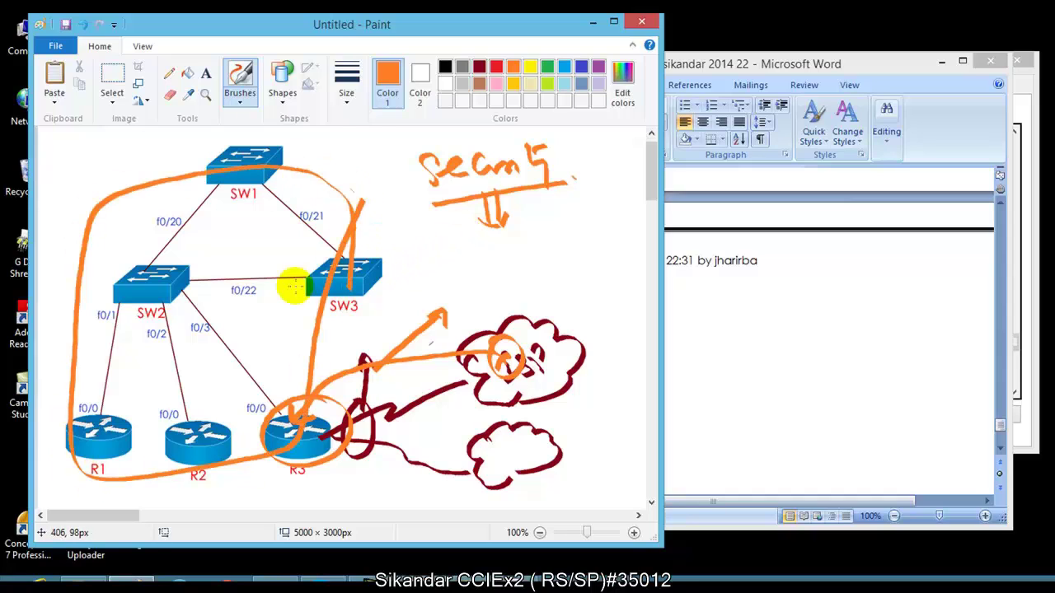
{"action": "left_click_drag", "start_coordinate": [225, 245], "coordinate": [216, 327]}
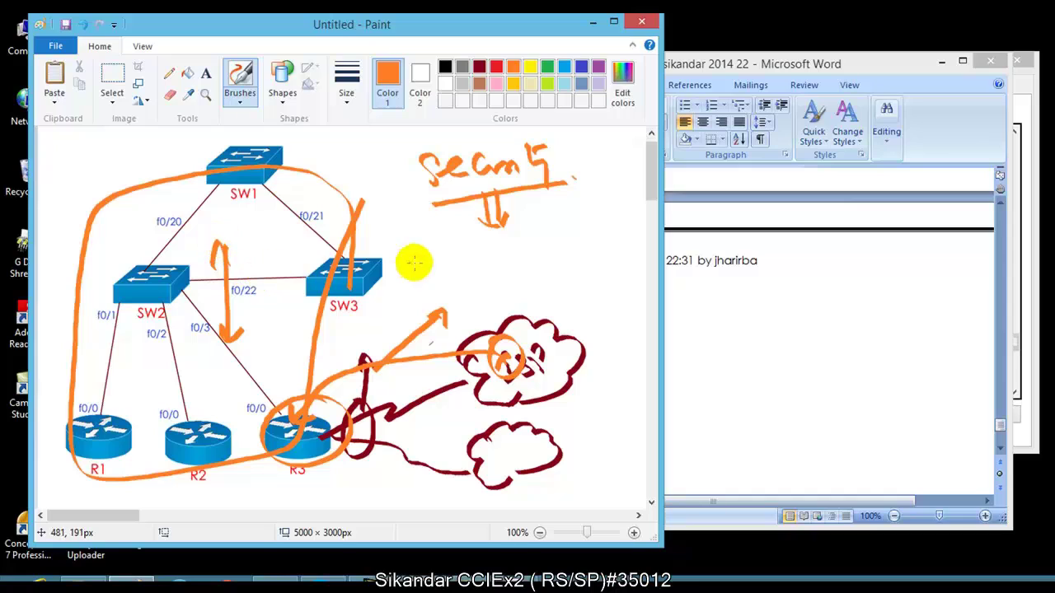
{"action": "mouse_move", "coordinate": [413, 259]}
{"action": "left_mouse_down"}
{"action": "mouse_move", "coordinate": [436, 248]}
{"action": "mouse_move", "coordinate": [474, 266]}
{"action": "mouse_move", "coordinate": [516, 244]}
{"action": "mouse_move", "coordinate": [546, 292]}
{"action": "left_mouse_up"}
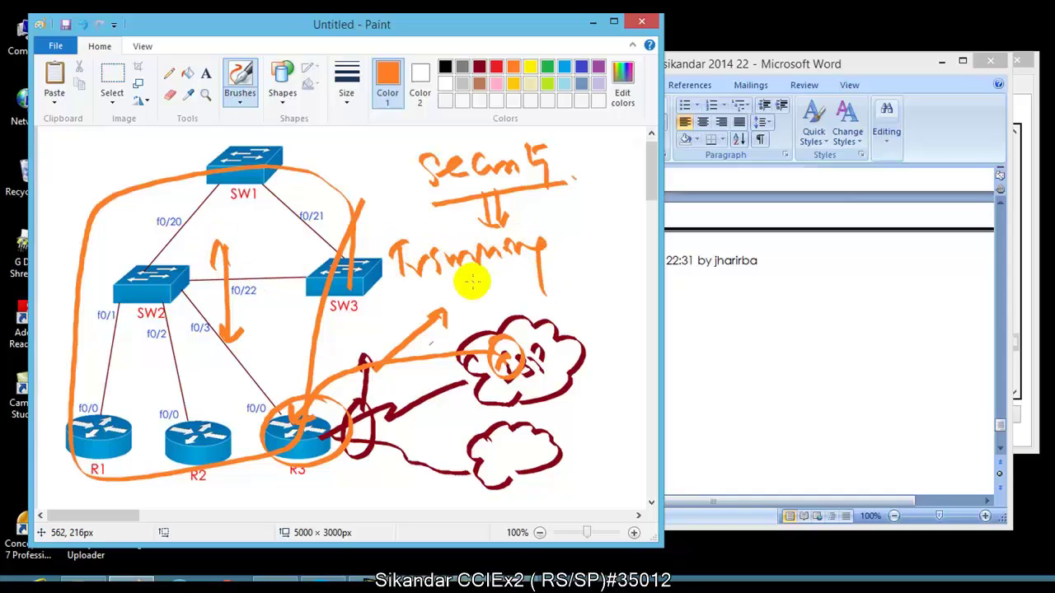
{"action": "left_click_drag", "start_coordinate": [450, 283], "coordinate": [520, 260]}
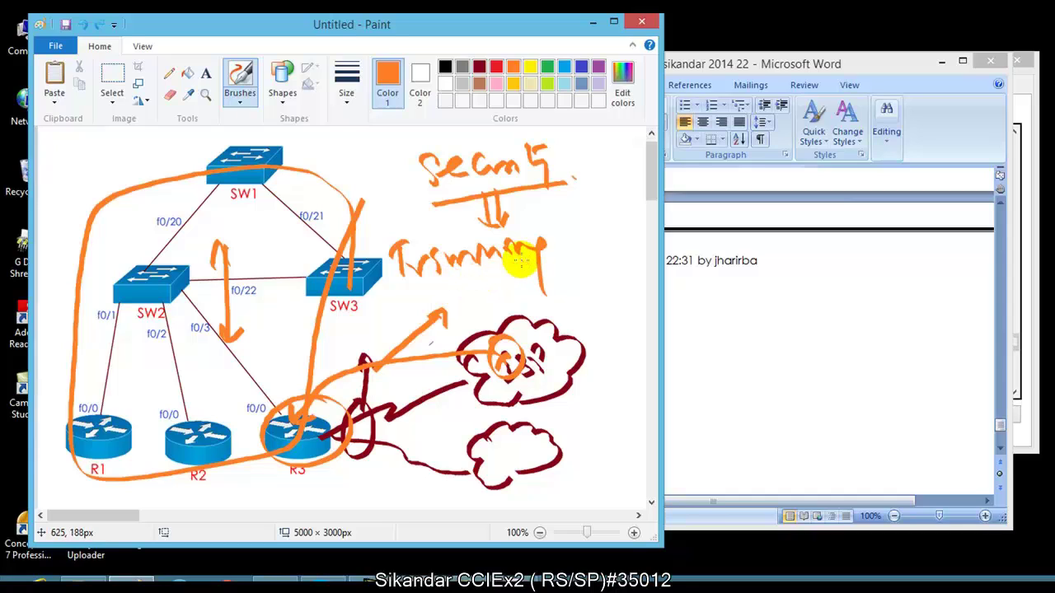
Undo four times, leaving only R3's dark-red zigzag link and scribble
{"action": "key", "text": "ctrl+z"}
{"action": "key", "text": "ctrl+z"}
{"action": "key", "text": "ctrl+z"}
{"action": "key", "text": "ctrl+z"}
{"action": "key", "text": "ctrl+z"}
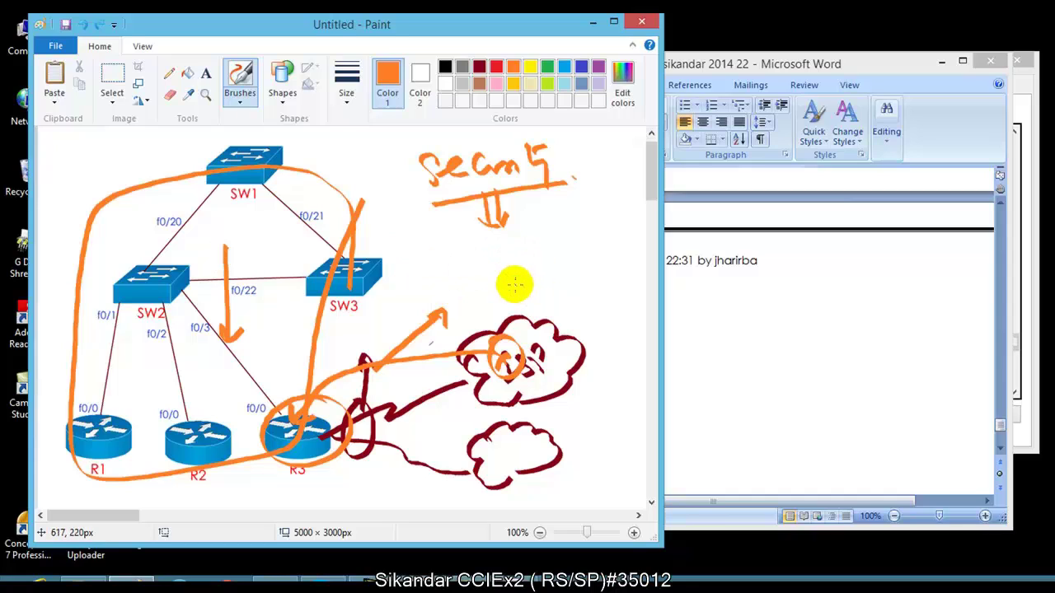
{"action": "key", "text": "ctrl+z"}
{"action": "key", "text": "ctrl+z"}
{"action": "key", "text": "ctrl+z"}
{"action": "key", "text": "ctrl+z"}
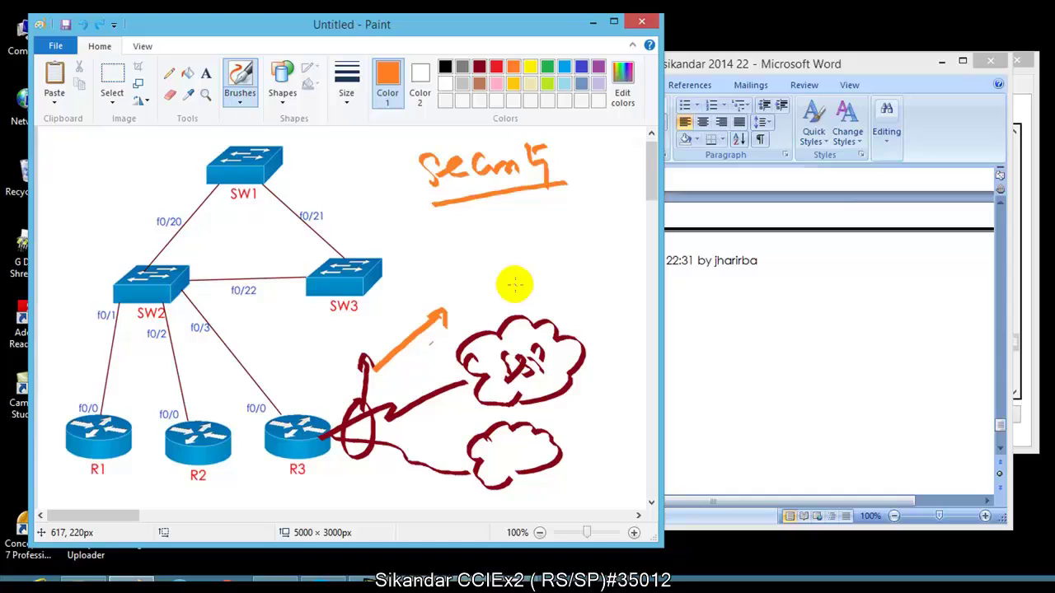
{"action": "key", "text": "ctrl+z"}
{"action": "key", "text": "ctrl+z"}
{"action": "key", "text": "ctrl+z"}
{"action": "key", "text": "ctrl+z"}
{"action": "key", "text": "ctrl+z"}
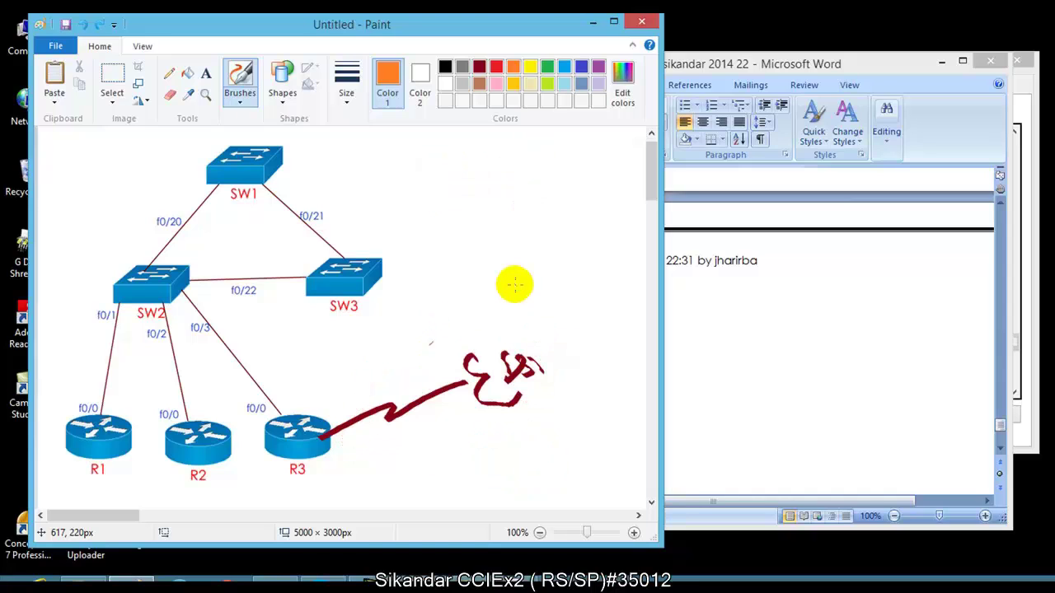
{"action": "key", "text": "ctrl+z"}
{"action": "key", "text": "ctrl+z"}
Highlight the '#no cdp run' line and the 'int f0/20' and 'no cdp enable' lines in the Word notes
{"action": "left_click", "coordinate": [784, 355]}
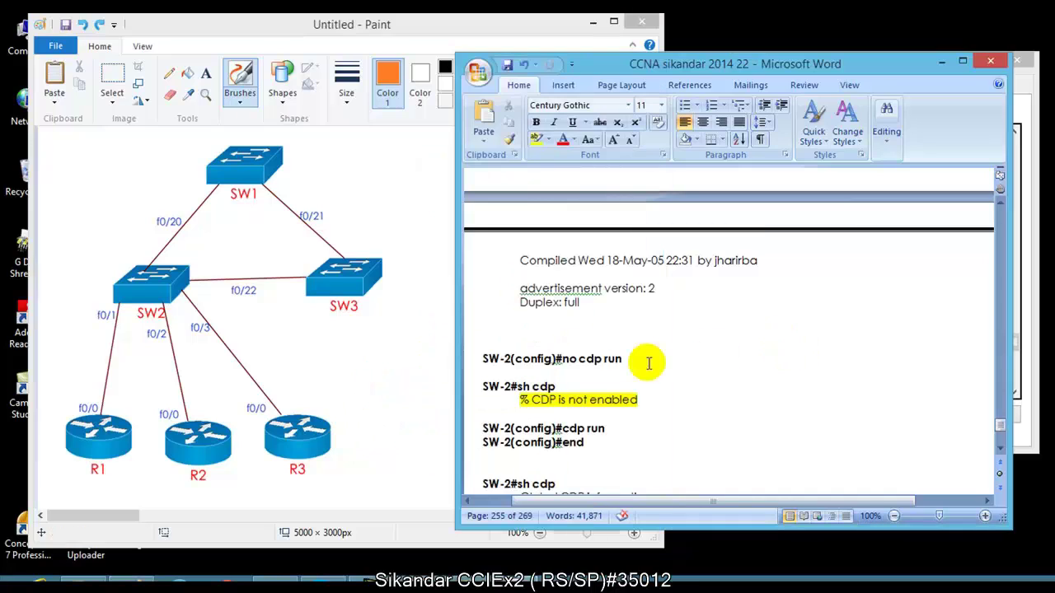
{"action": "scroll", "coordinate": [627, 350], "scroll_direction": "down", "scroll_amount": 2}
{"action": "left_click_drag", "start_coordinate": [554, 284], "coordinate": [631, 299]}
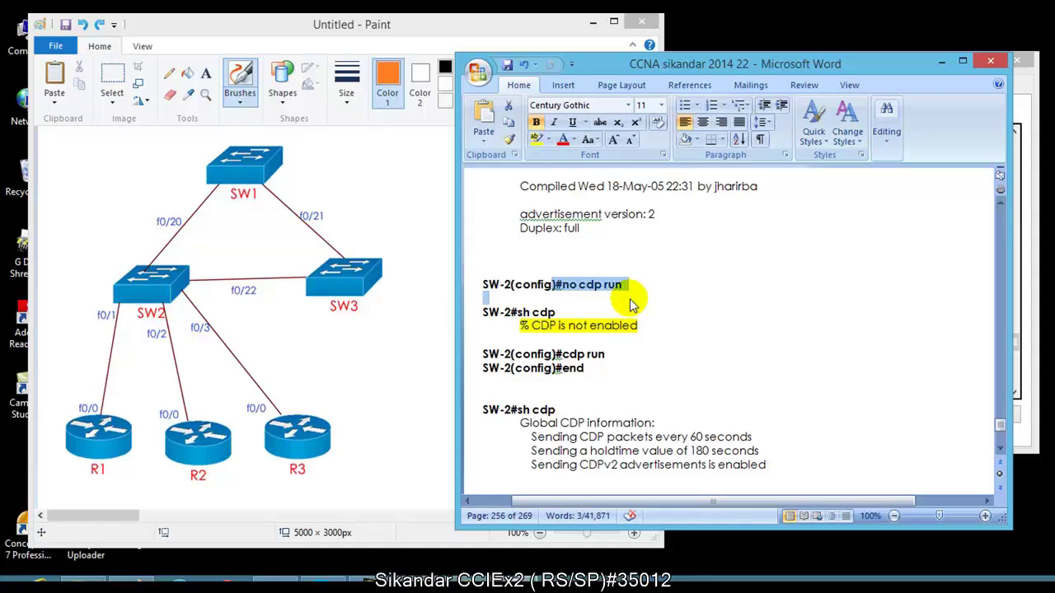
{"action": "scroll", "coordinate": [632, 305], "scroll_direction": "down", "scroll_amount": 1}
{"action": "left_click", "coordinate": [598, 325]}
{"action": "scroll", "coordinate": [591, 330], "scroll_direction": "down", "scroll_amount": 2}
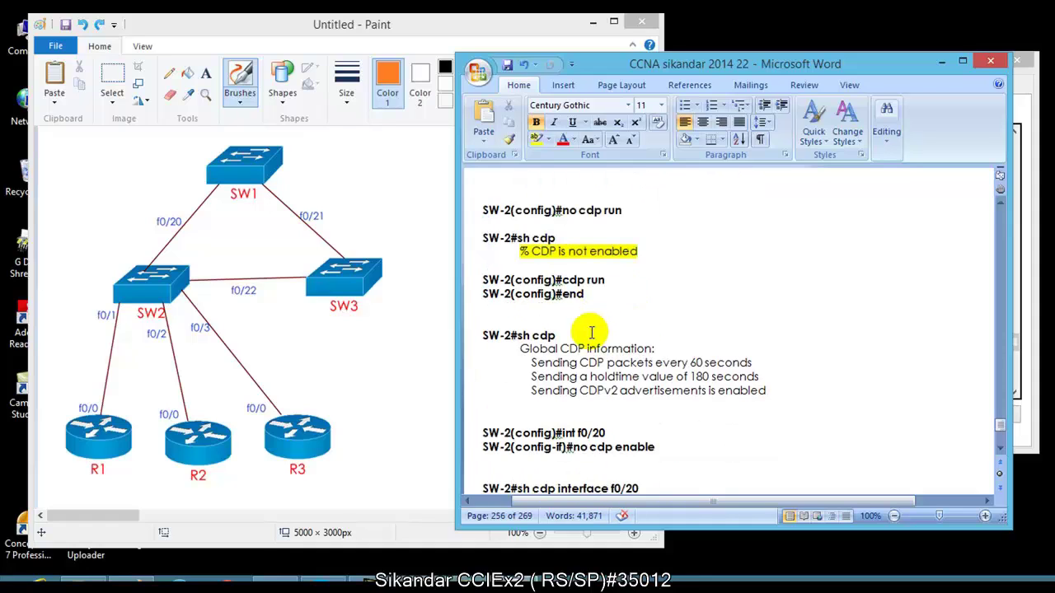
{"action": "scroll", "coordinate": [590, 334], "scroll_direction": "down", "scroll_amount": 3}
{"action": "left_click_drag", "start_coordinate": [516, 298], "coordinate": [670, 307]}
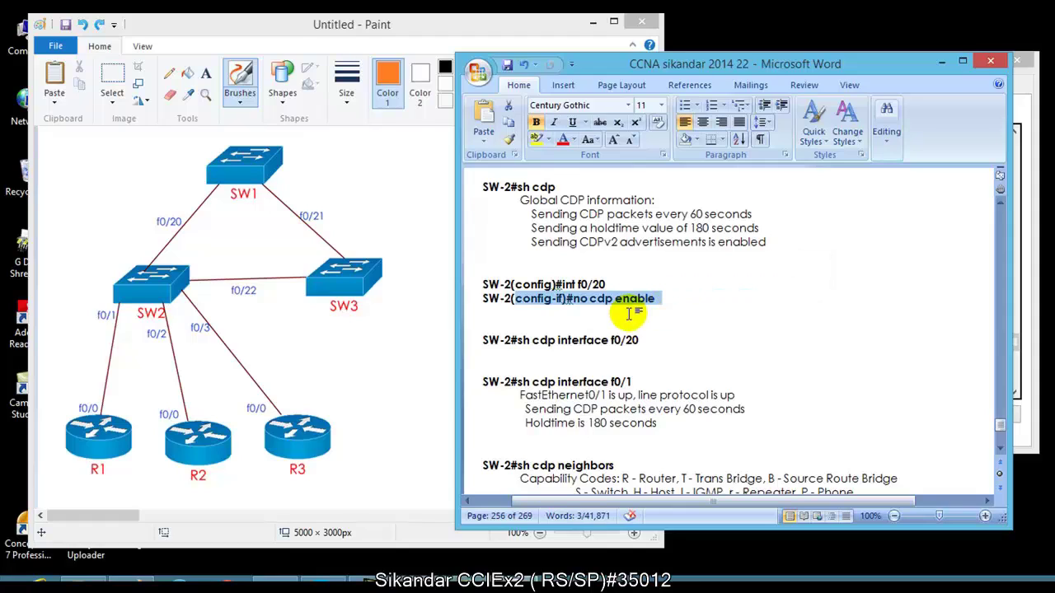
{"action": "left_click_drag", "start_coordinate": [554, 284], "coordinate": [699, 315]}
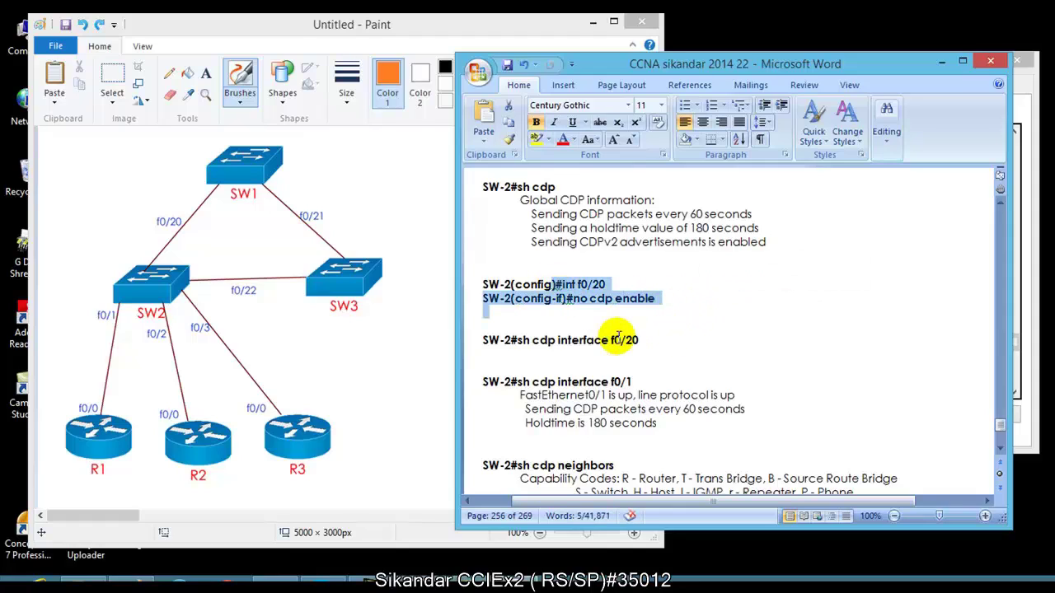
{"action": "scroll", "coordinate": [603, 332], "scroll_direction": "down", "scroll_amount": 2}
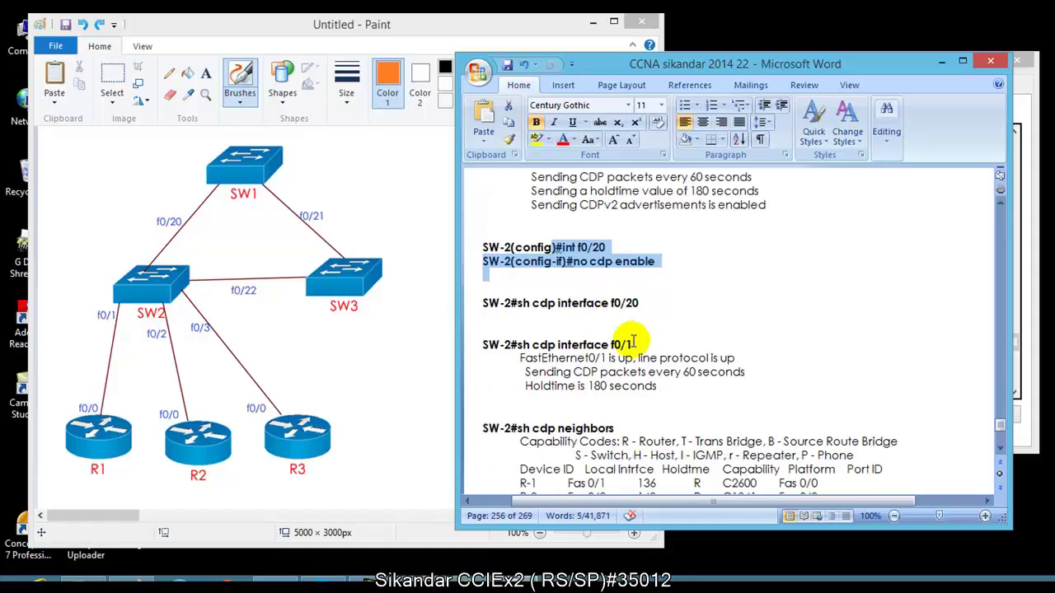
{"action": "left_click", "coordinate": [621, 306]}
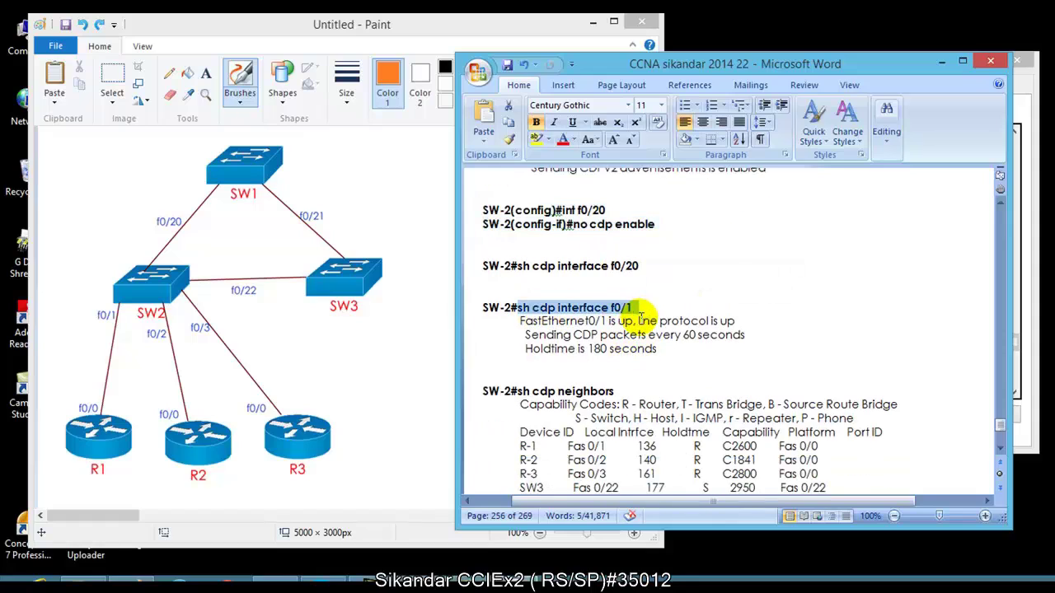
Highlight the interface configuration lines and the 'sh cdp interface f0/20' output through Holdtime
{"action": "left_click", "coordinate": [512, 265]}
{"action": "left_click_drag", "start_coordinate": [554, 210], "coordinate": [654, 224]}
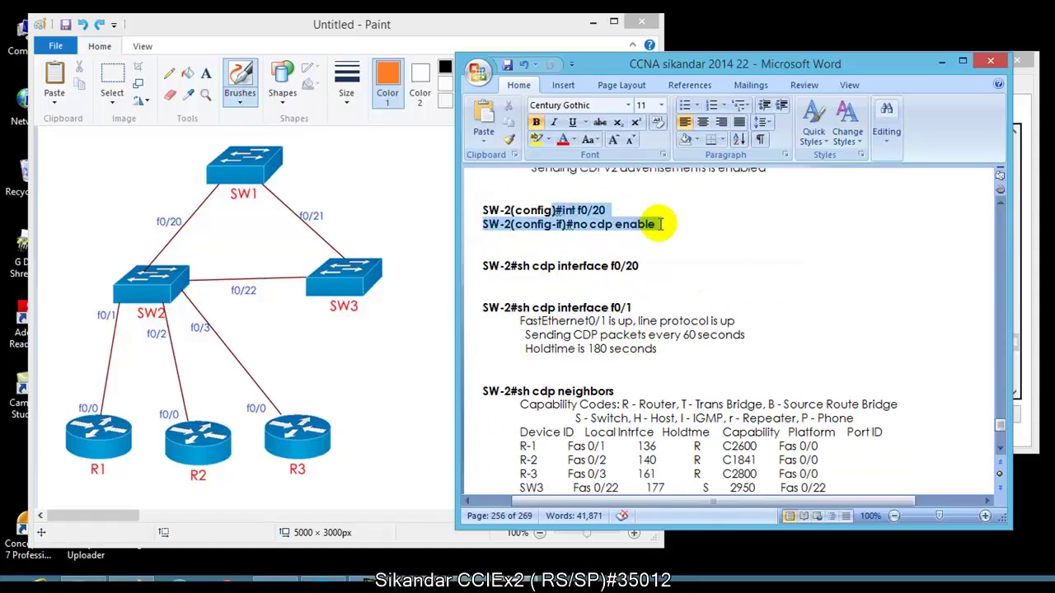
{"action": "left_click_drag", "start_coordinate": [517, 266], "coordinate": [643, 272]}
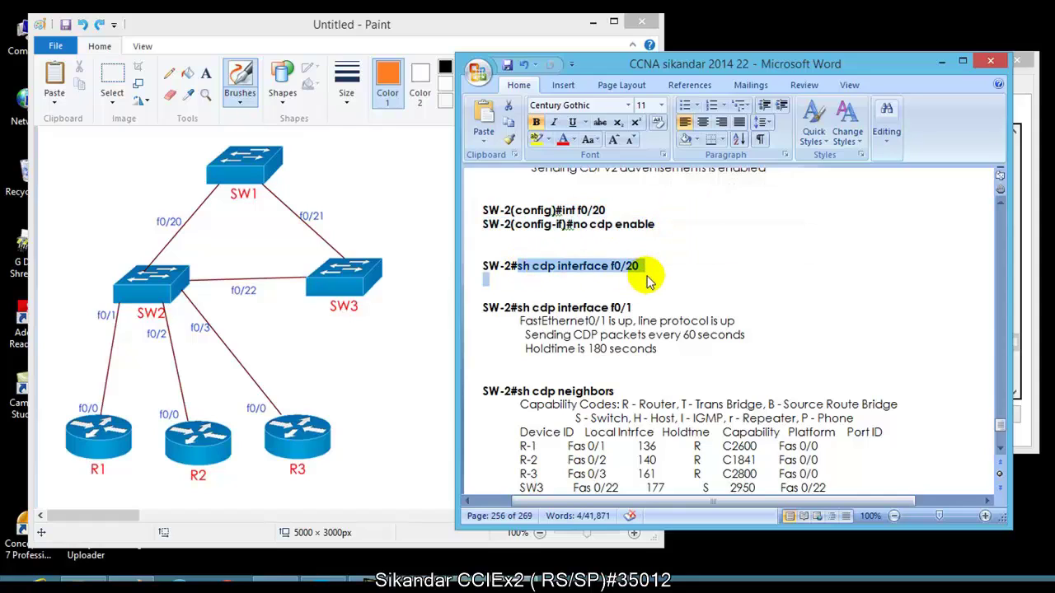
{"action": "scroll", "coordinate": [624, 266], "scroll_direction": "down", "scroll_amount": 1}
{"action": "left_click_drag", "start_coordinate": [517, 270], "coordinate": [664, 315]}
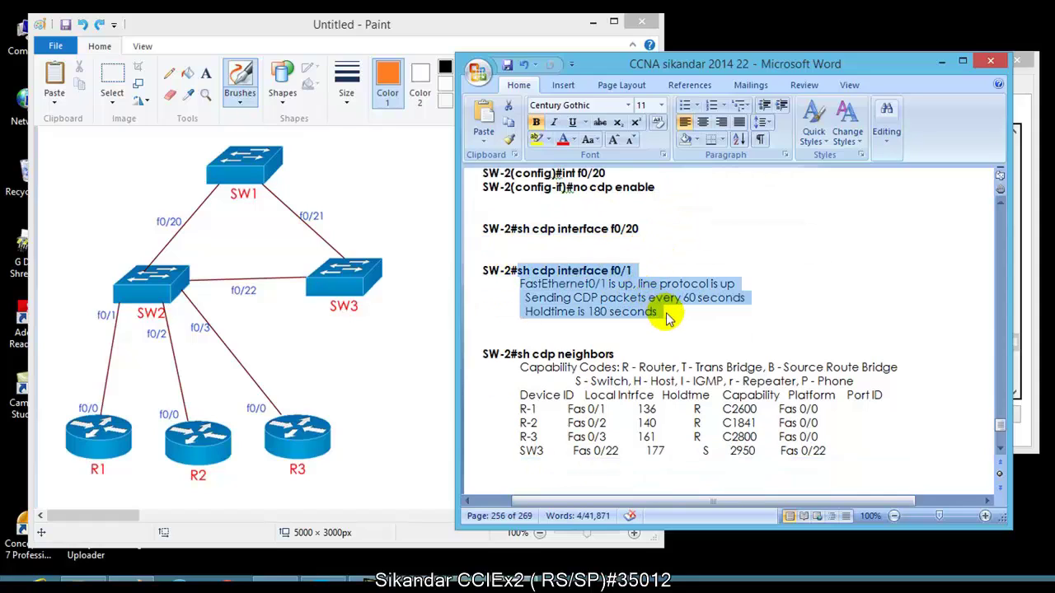
{"action": "left_click", "coordinate": [591, 297]}
{"action": "left_click_drag", "start_coordinate": [522, 229], "coordinate": [639, 231]}
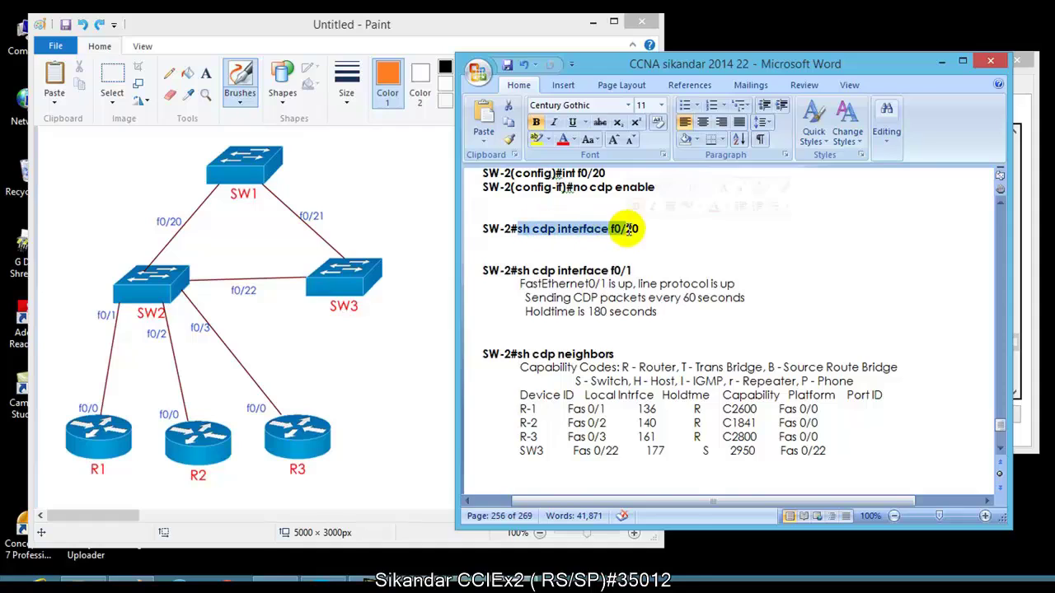
{"action": "scroll", "coordinate": [626, 235], "scroll_direction": "up", "scroll_amount": 1}
{"action": "left_click_drag", "start_coordinate": [563, 210], "coordinate": [657, 229]}
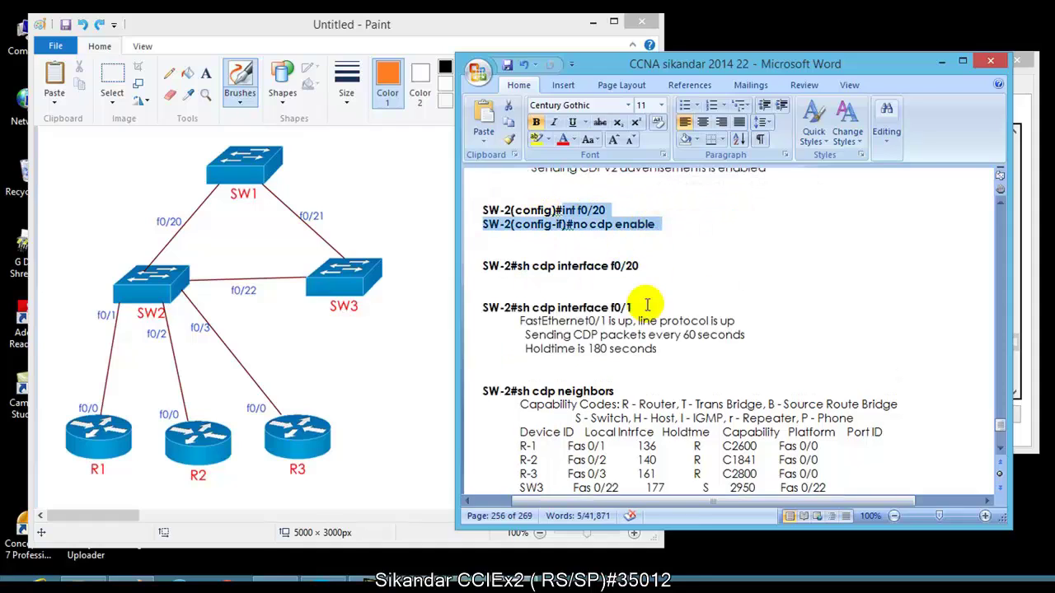
{"action": "scroll", "coordinate": [660, 313], "scroll_direction": "down", "scroll_amount": 4}
{"action": "scroll", "coordinate": [659, 314], "scroll_direction": "up", "scroll_amount": 4}
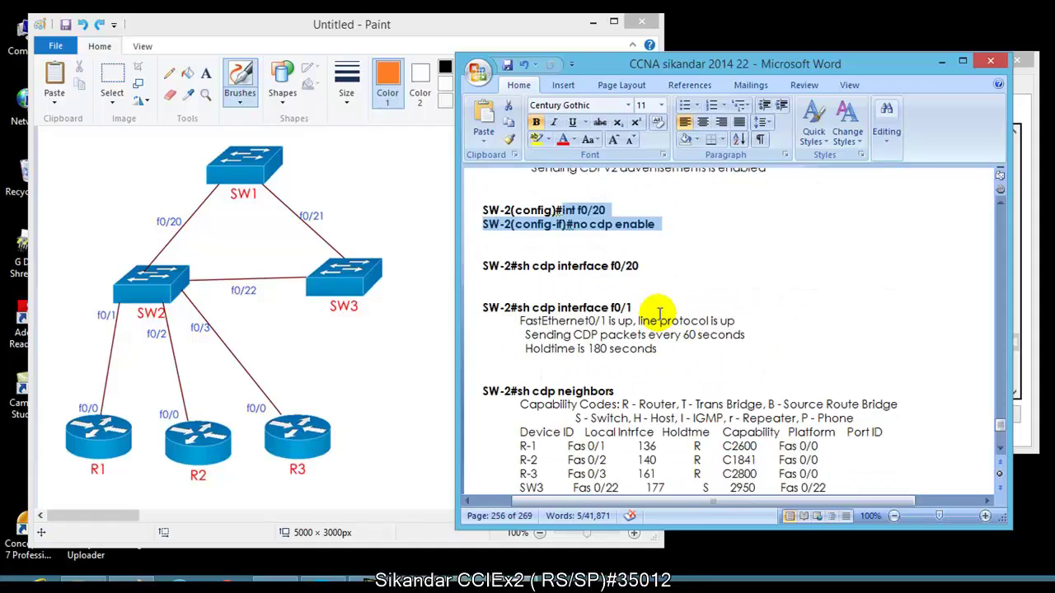
{"action": "scroll", "coordinate": [663, 309], "scroll_direction": "down", "scroll_amount": 5}
{"action": "scroll", "coordinate": [665, 317], "scroll_direction": "up", "scroll_amount": 6}
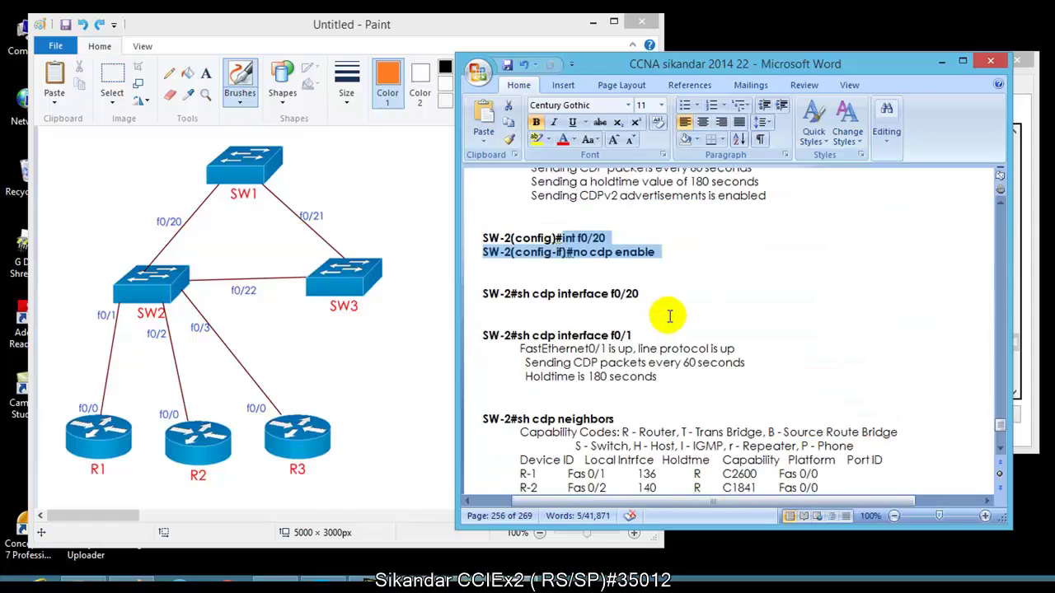
{"action": "scroll", "coordinate": [669, 315], "scroll_direction": "up", "scroll_amount": 1}
Start the PowerPoint slide show from the Cisco Discovery Protocol slide
{"action": "left_click", "coordinate": [420, 350]}
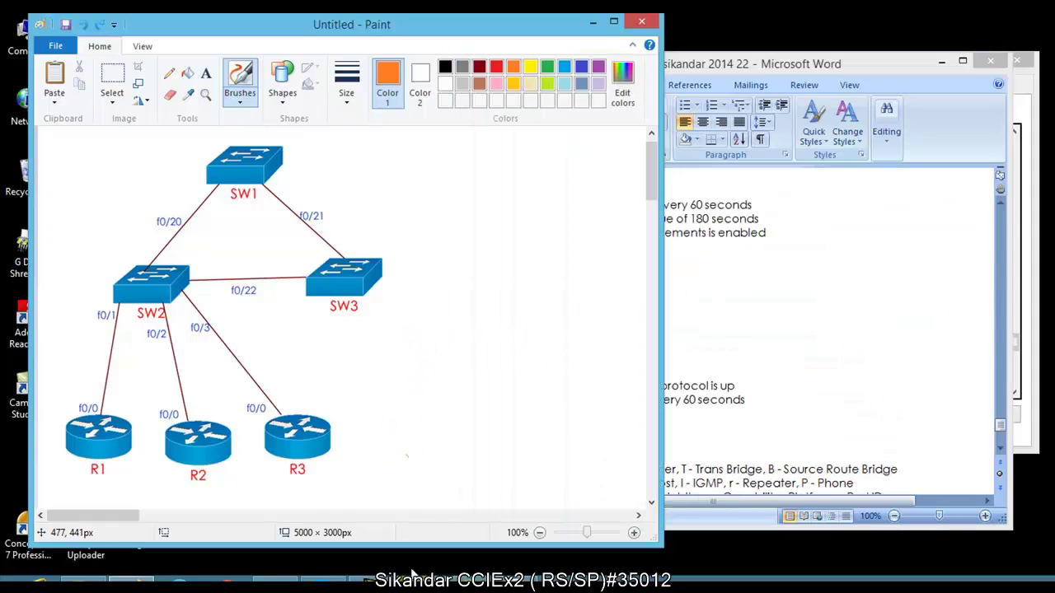
{"action": "key", "text": "alt+Tab"}
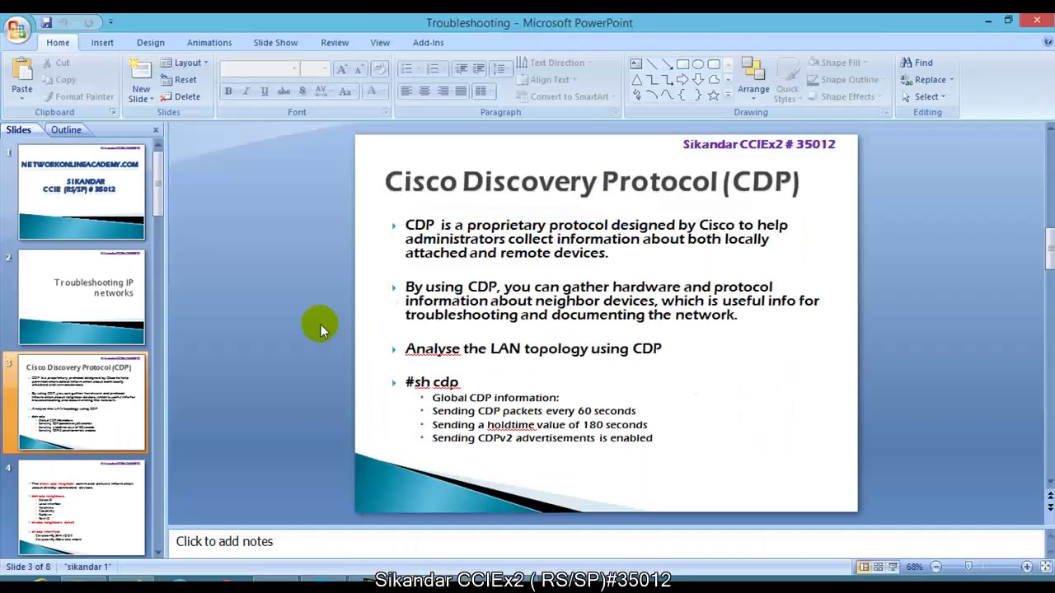
{"action": "key", "text": "shift+F5"}
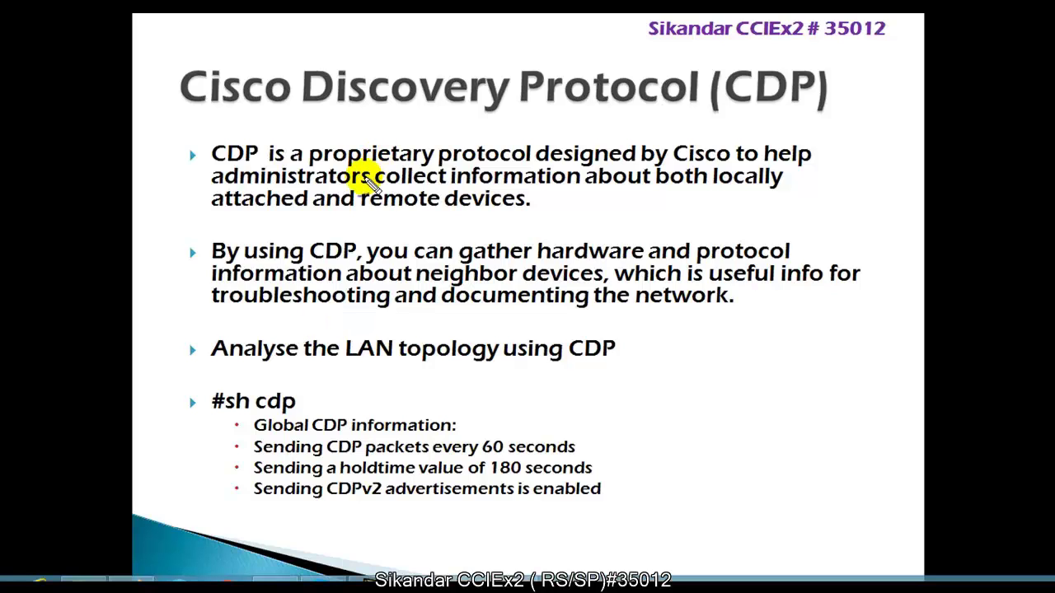
{"action": "mouse_move", "coordinate": [431, 160]}
{"action": "left_mouse_down"}
{"action": "mouse_move", "coordinate": [357, 186]}
{"action": "mouse_move", "coordinate": [445, 183]}
{"action": "left_mouse_up"}
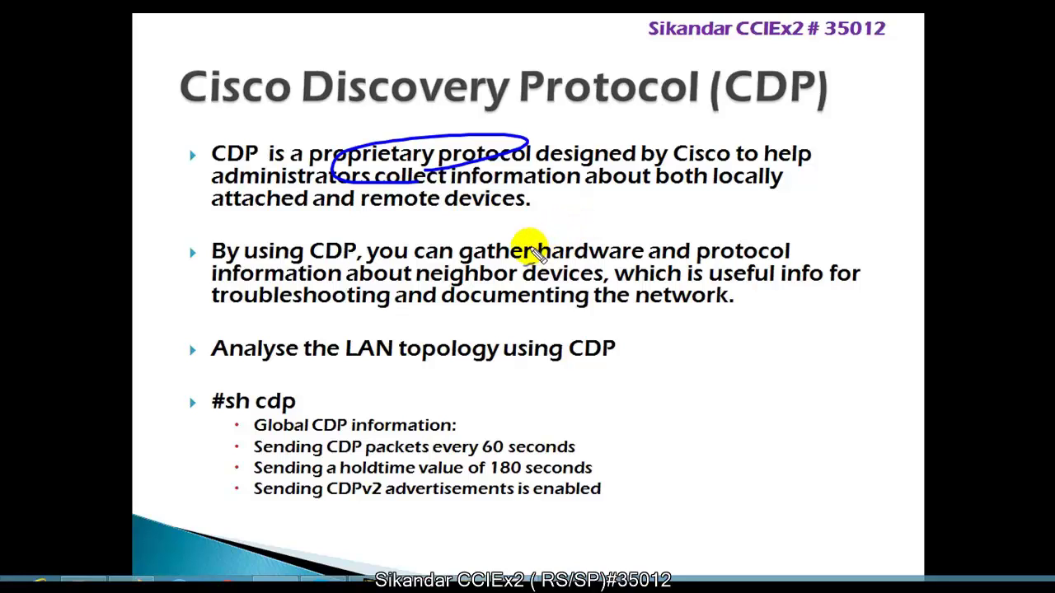
{"action": "left_click_drag", "start_coordinate": [178, 352], "coordinate": [230, 328]}
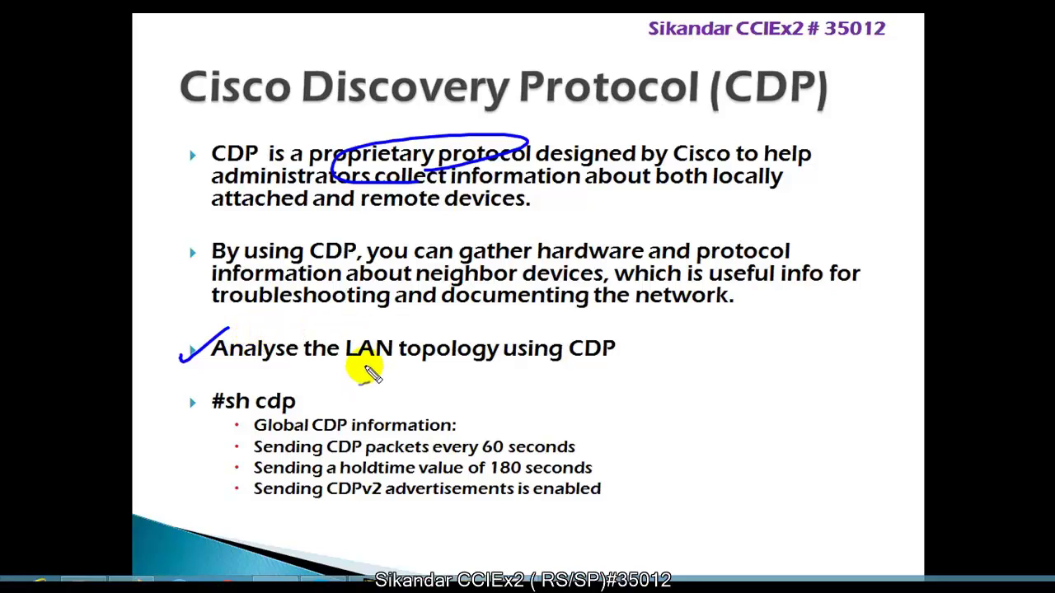
{"action": "left_click_drag", "start_coordinate": [361, 365], "coordinate": [493, 354]}
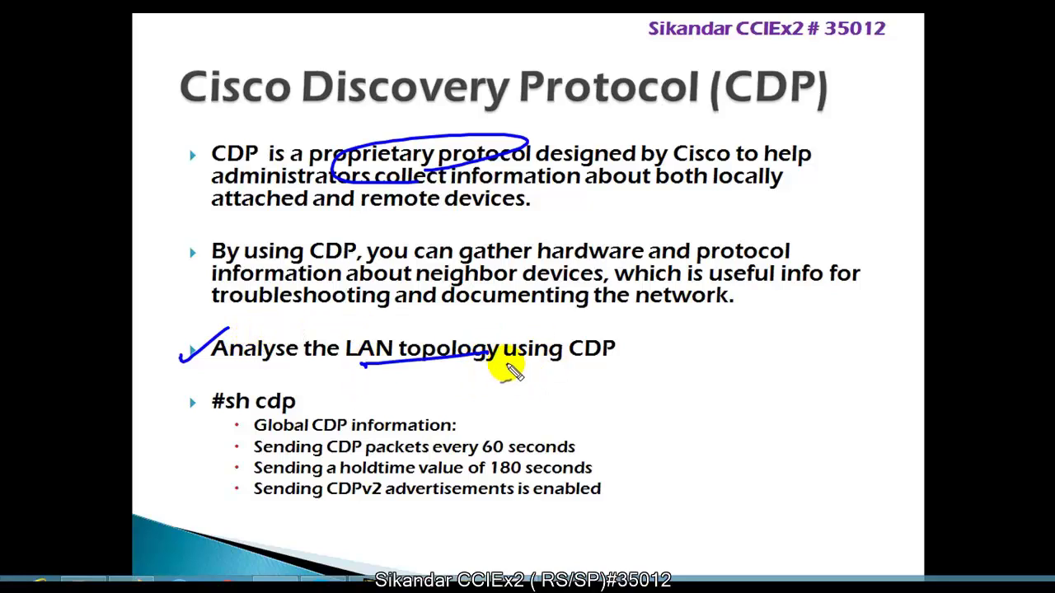
{"action": "left_click_drag", "start_coordinate": [563, 362], "coordinate": [605, 360]}
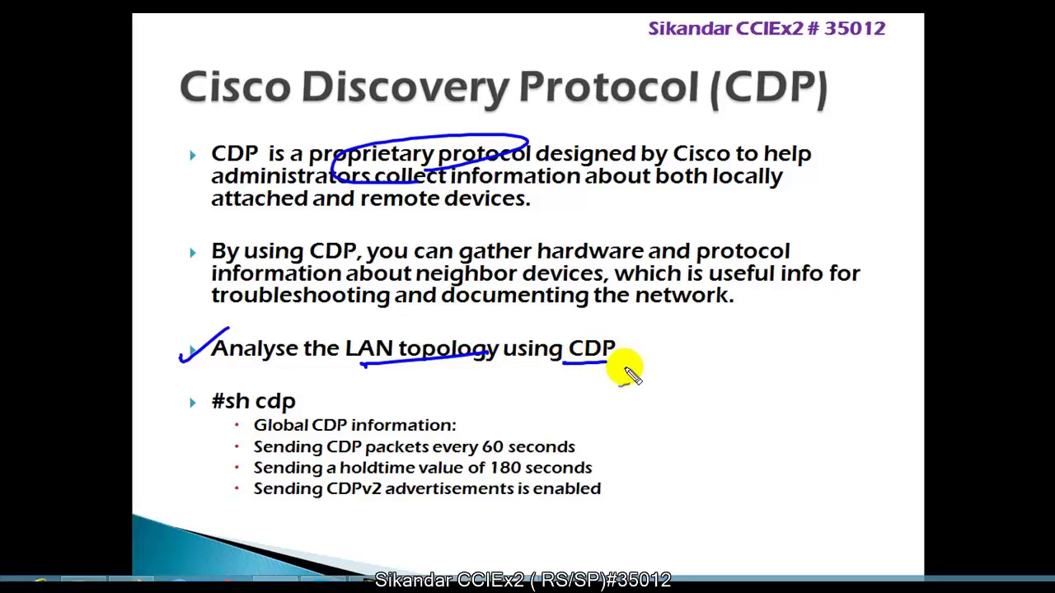
{"action": "mouse_move", "coordinate": [641, 332]}
{"action": "left_mouse_down"}
{"action": "mouse_move", "coordinate": [637, 367]}
{"action": "mouse_move", "coordinate": [672, 335]}
{"action": "mouse_move", "coordinate": [684, 366]}
{"action": "left_mouse_up"}
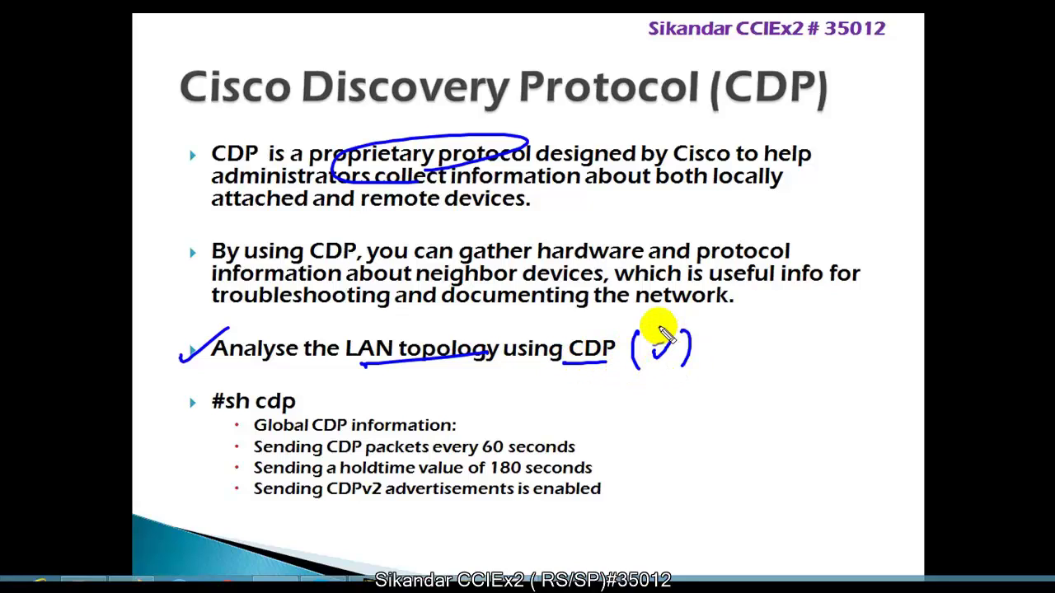
{"action": "key", "text": "e"}
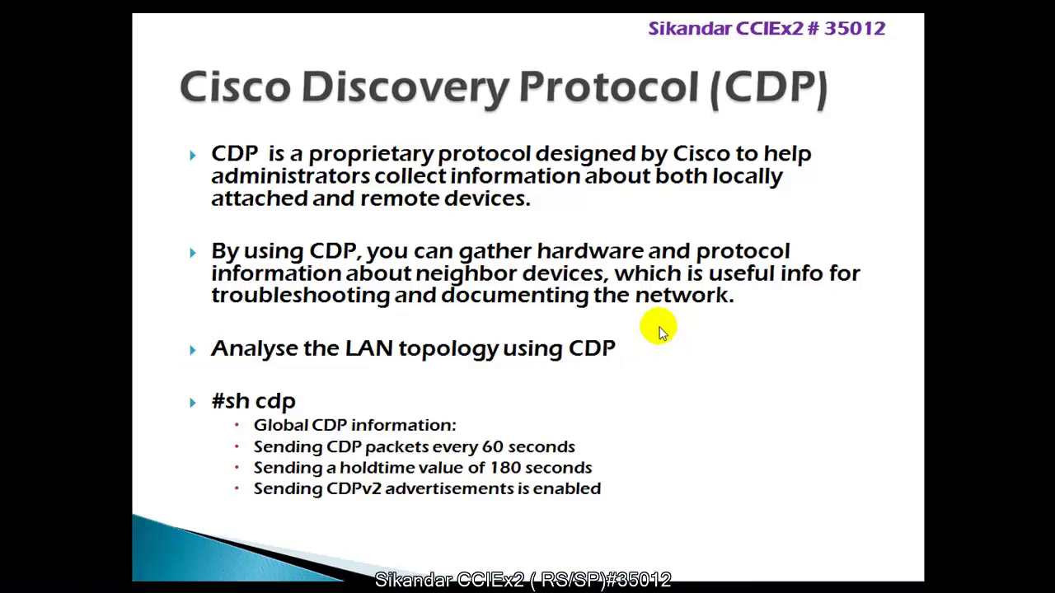